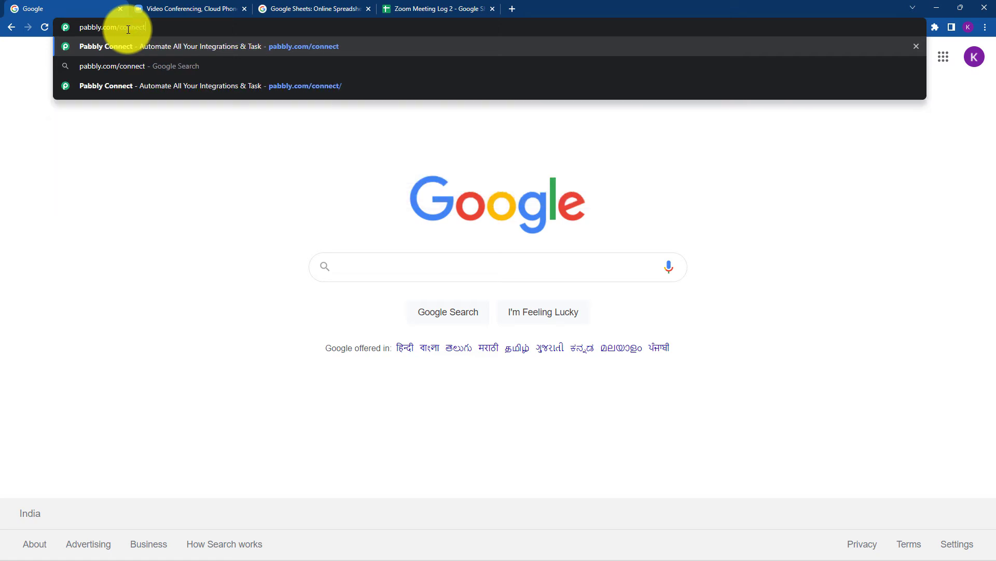
- Go to pabbly.com/connect, sign in to the account, and open the Pabbly Connect dashboard
key(Return)
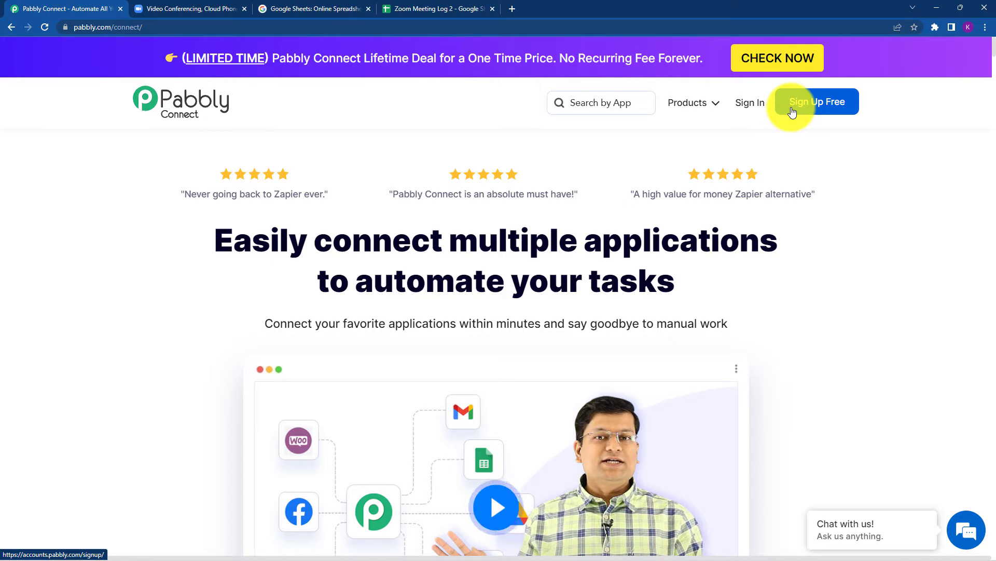
click(753, 98)
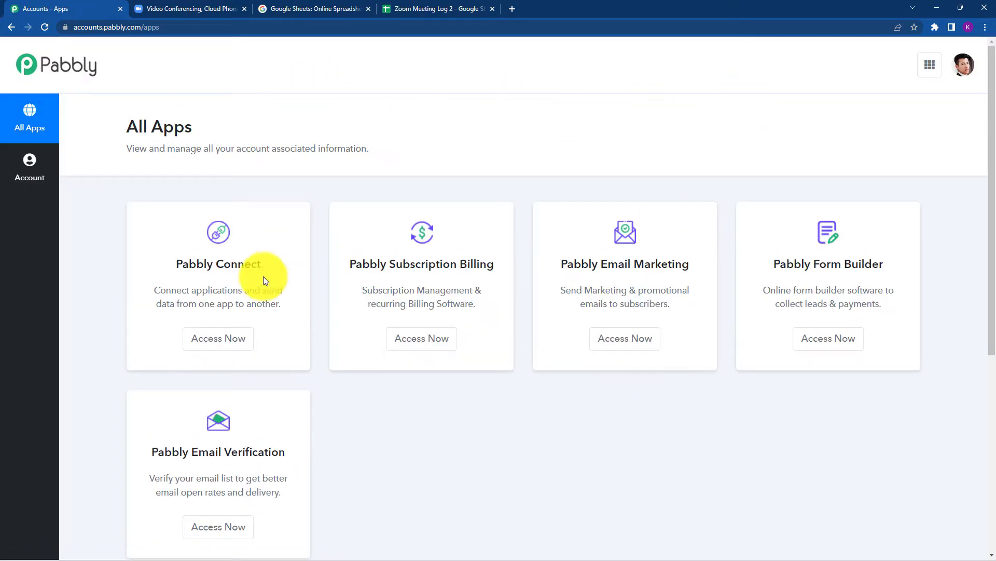
click(238, 340)
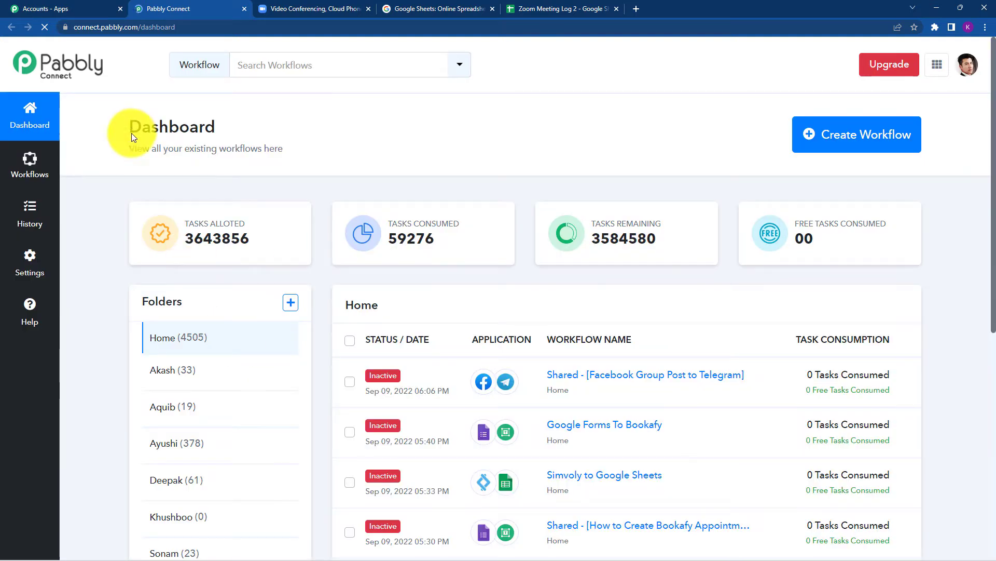
- Create a new workflow named "Zoom to Google Sheets"
drag(131, 132, 190, 128)
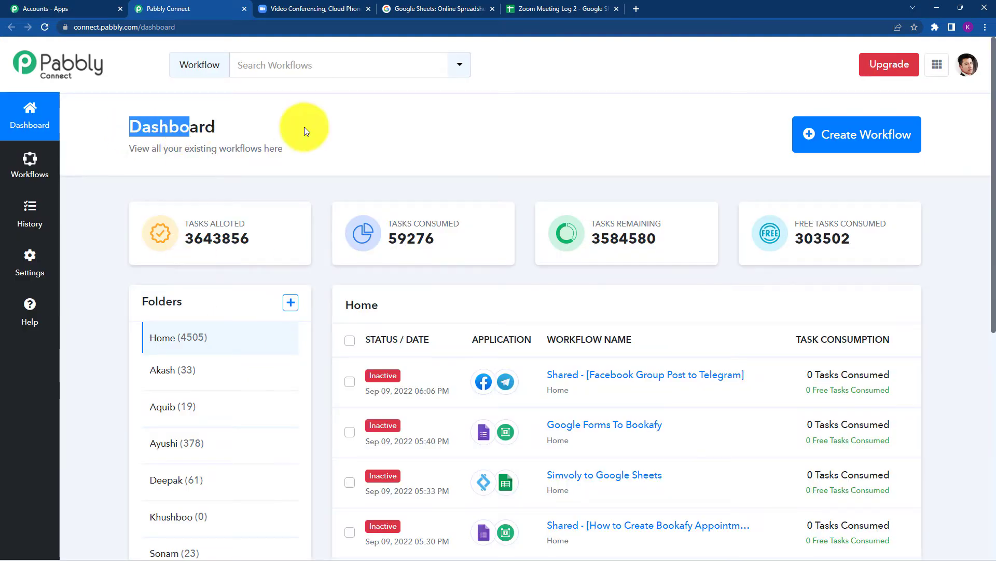
click(334, 126)
click(831, 136)
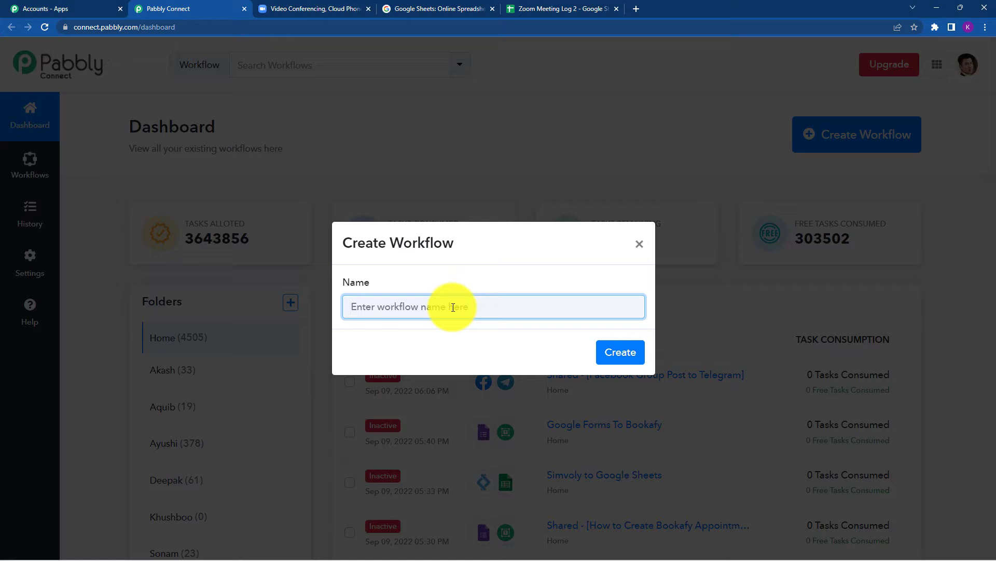
text(Zoom to Google Sheets)
click(621, 353)
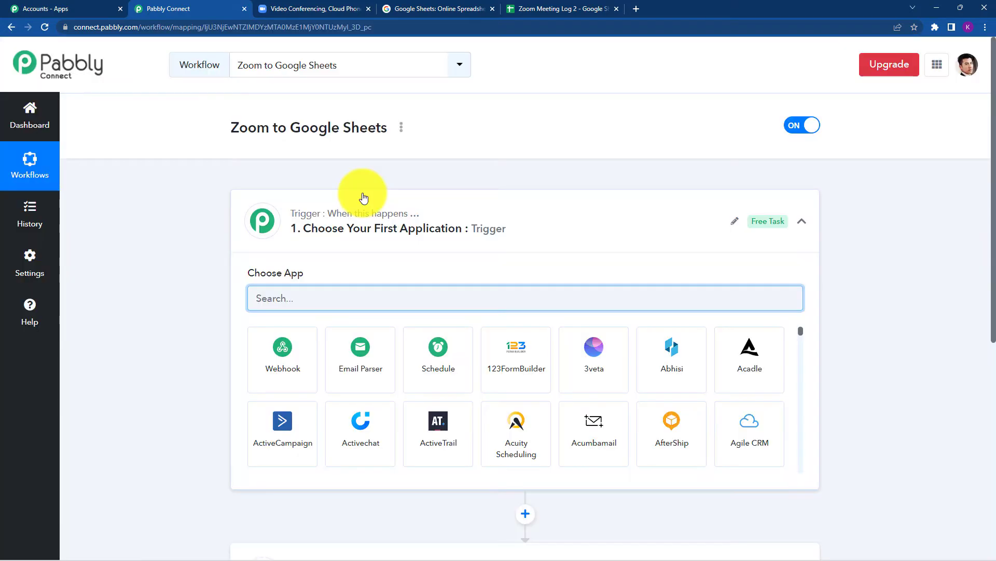
click(363, 218)
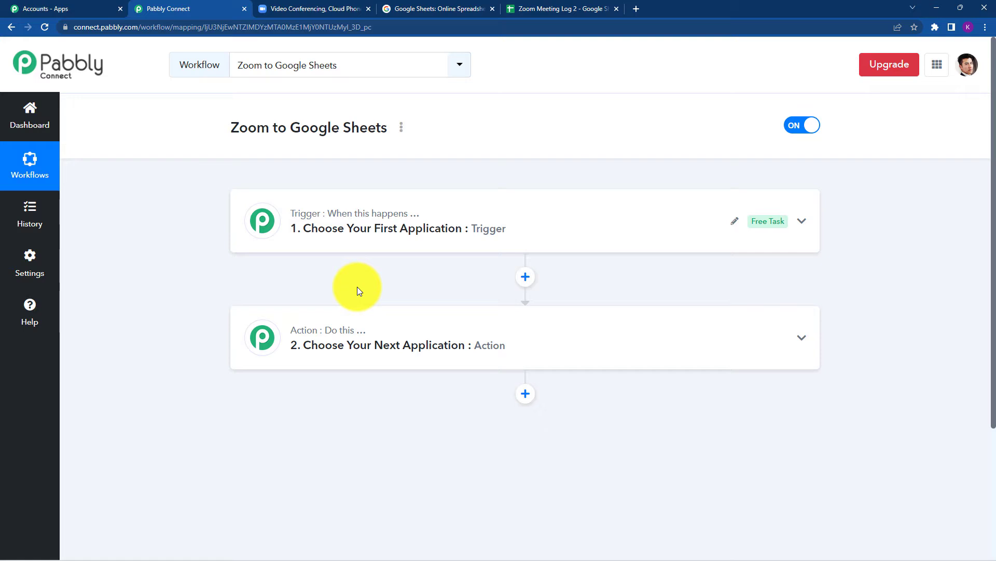
click(345, 244)
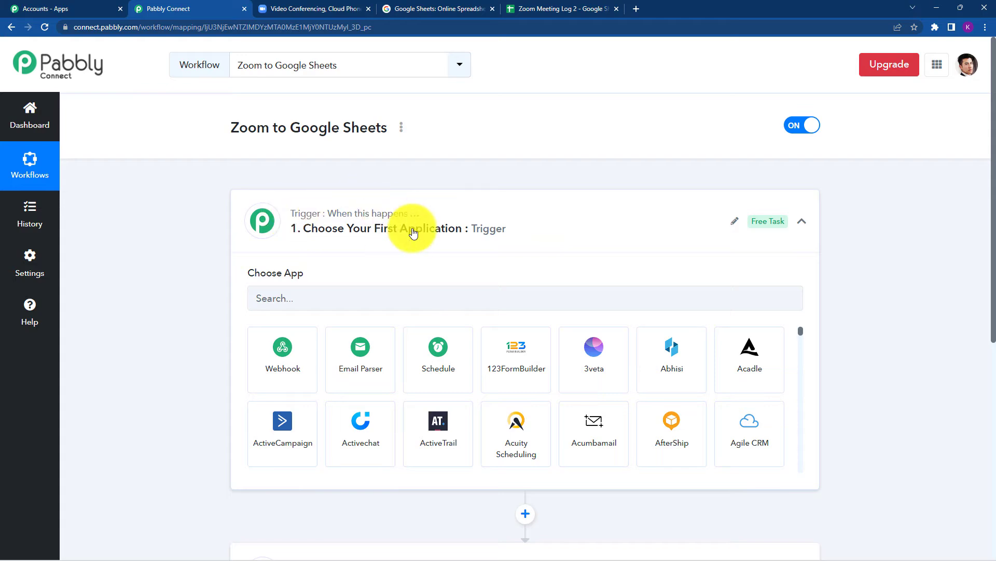
scroll(407, 228, down, 3)
click(375, 411)
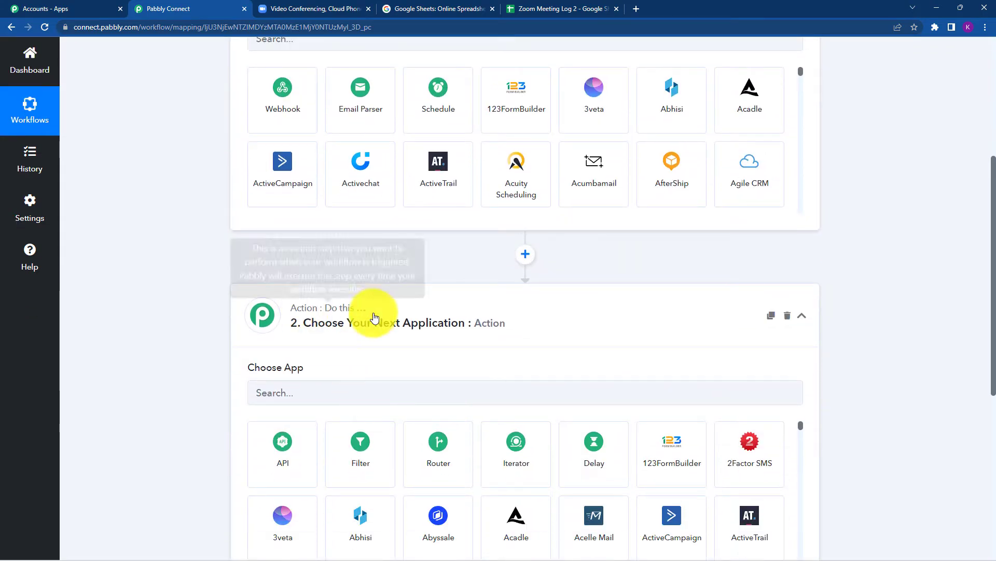
scroll(386, 317, up, 3)
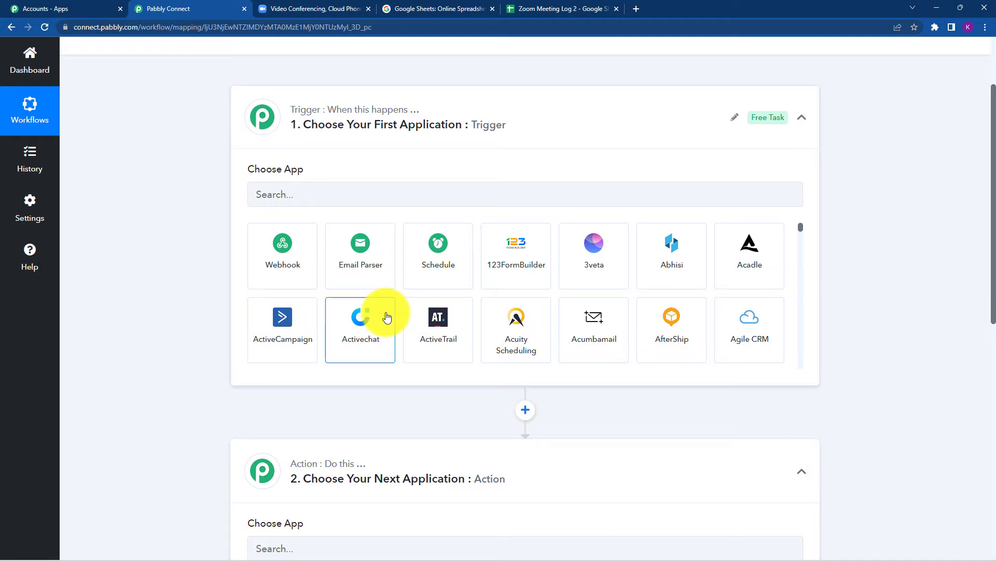
scroll(387, 316, up, 2)
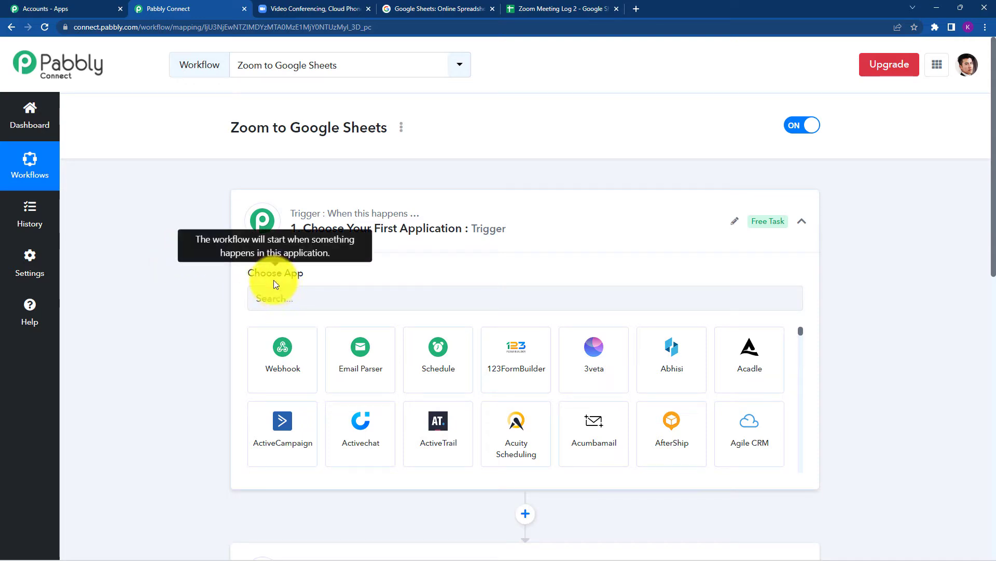
- Set the workflow's trigger application to Zoom with Configure Webhooks as the trigger event
click(274, 299)
text(zoom)
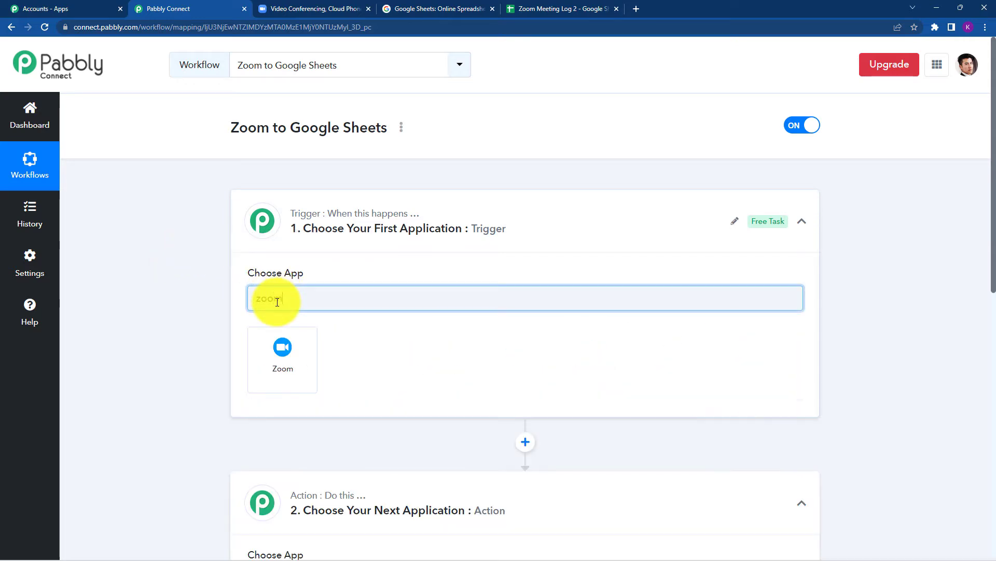
click(282, 363)
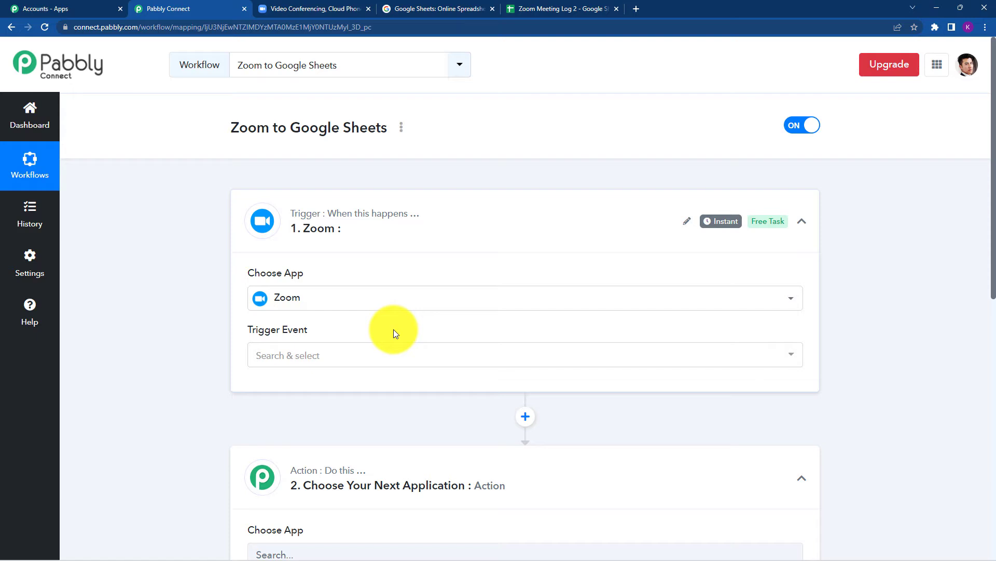
click(336, 354)
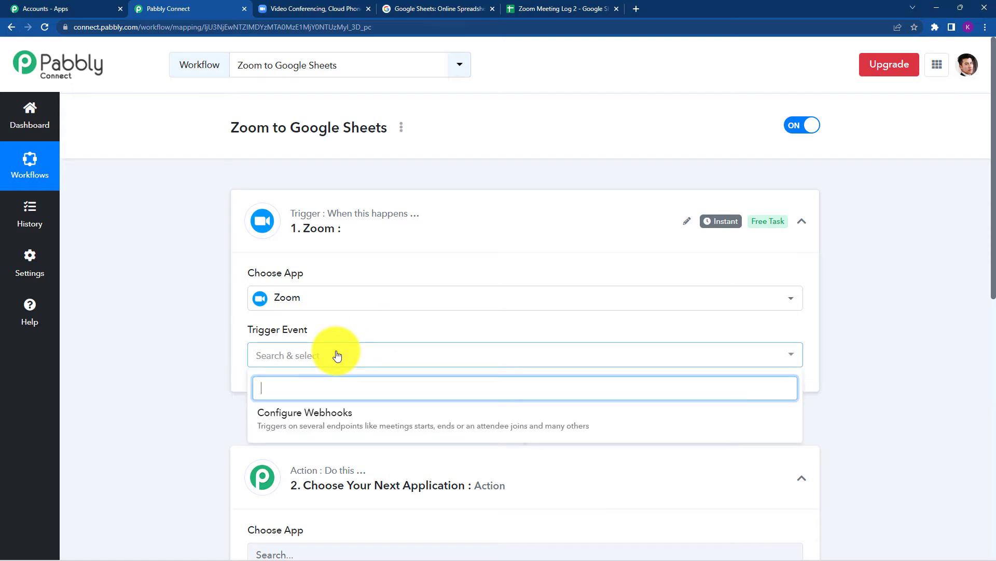
click(349, 417)
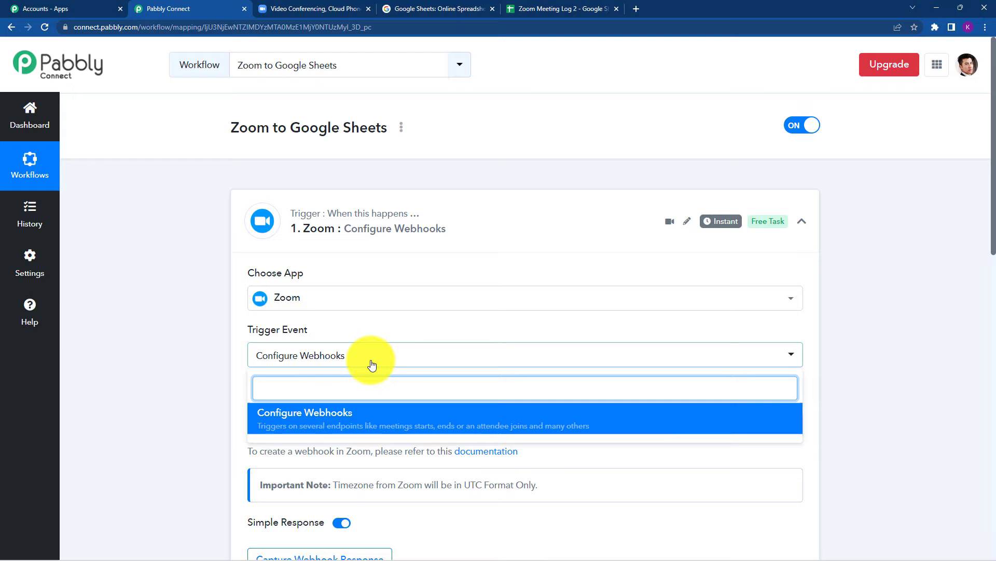
click(367, 415)
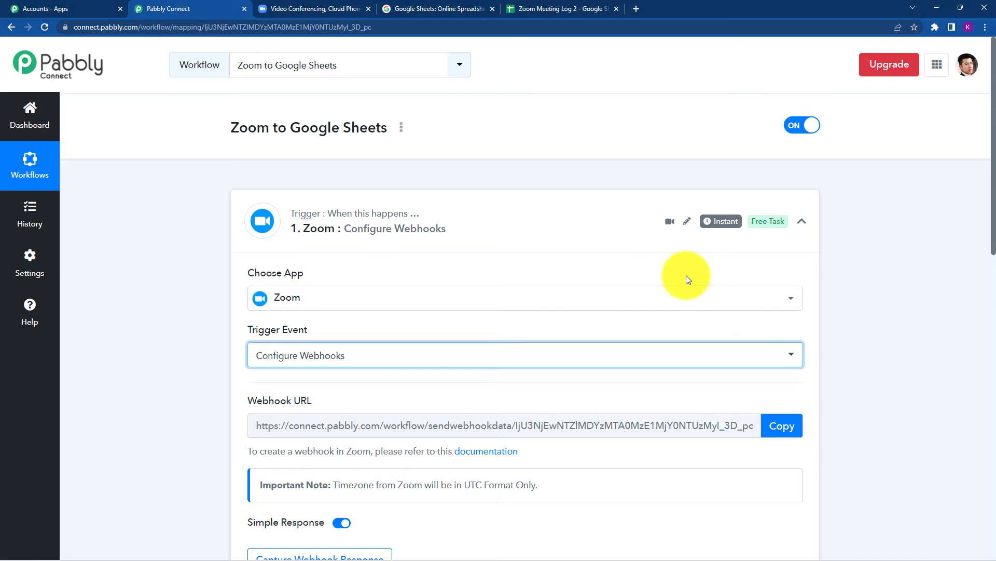
- Copy the Zoom trigger's webhook URL and open the documentation on creating a webhook in Zoom
scroll(686, 280, down, 2)
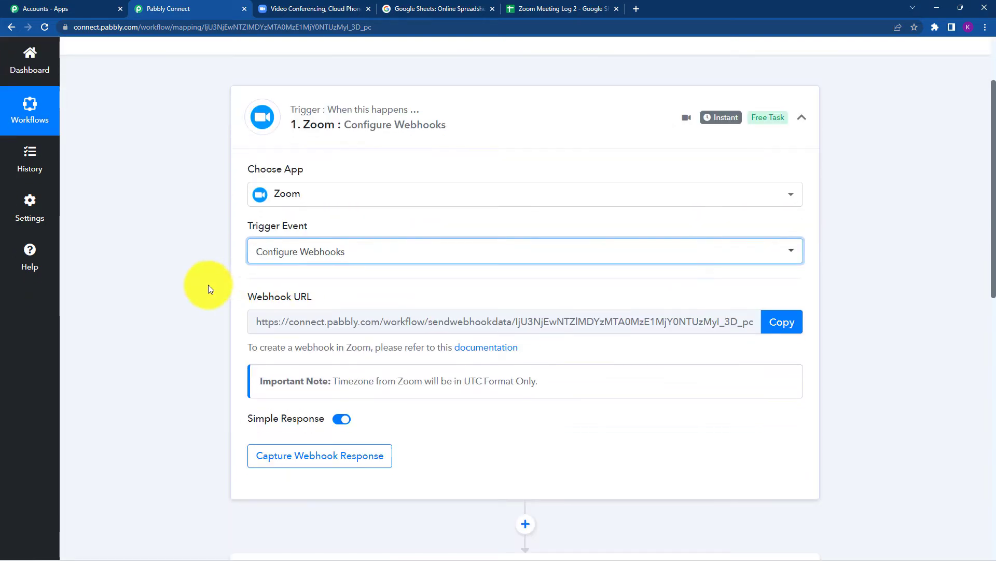
click(782, 322)
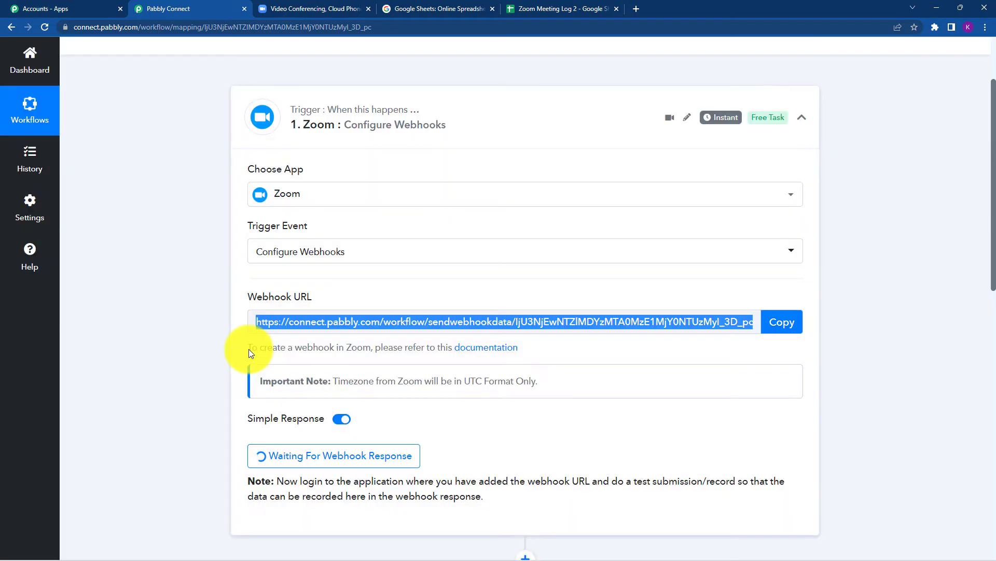
drag(249, 349, 512, 353)
click(512, 352)
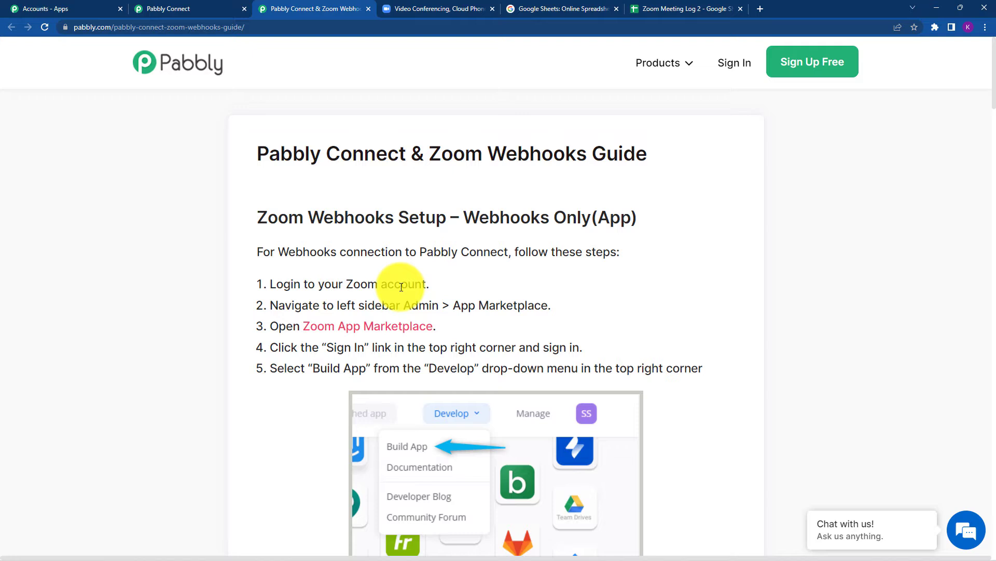
- Switch to the Zoom website, open the account's profile, and go to the App Marketplace from its advanced admin options
click(423, 5)
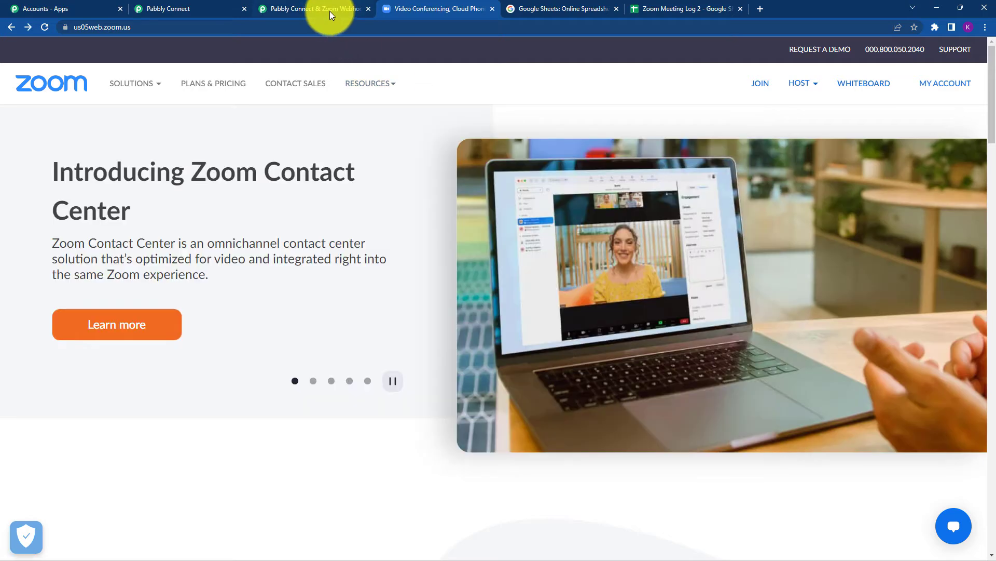
click(329, 9)
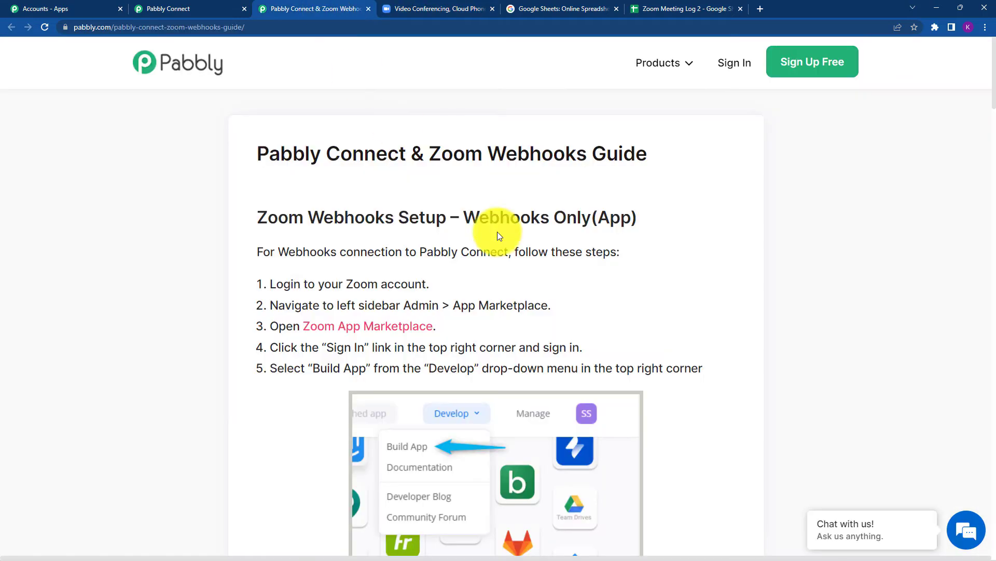
click(441, 10)
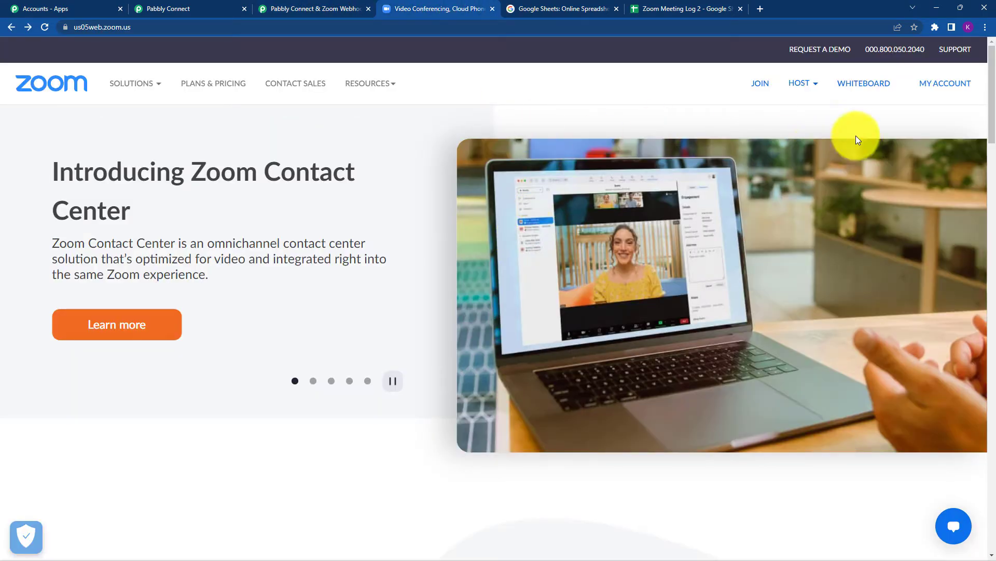
click(933, 92)
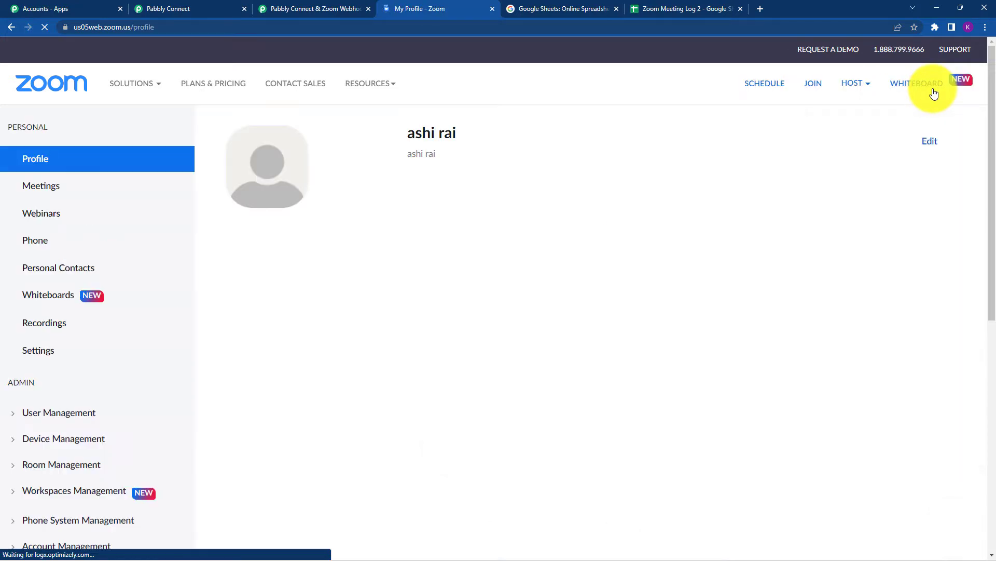
scroll(78, 271, down, 4)
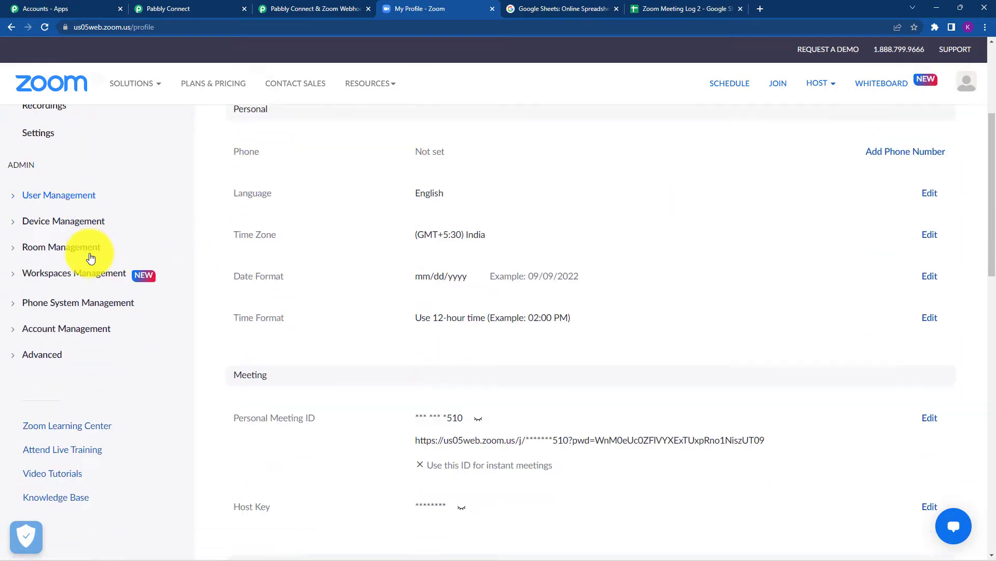
scroll(91, 257, down, 1)
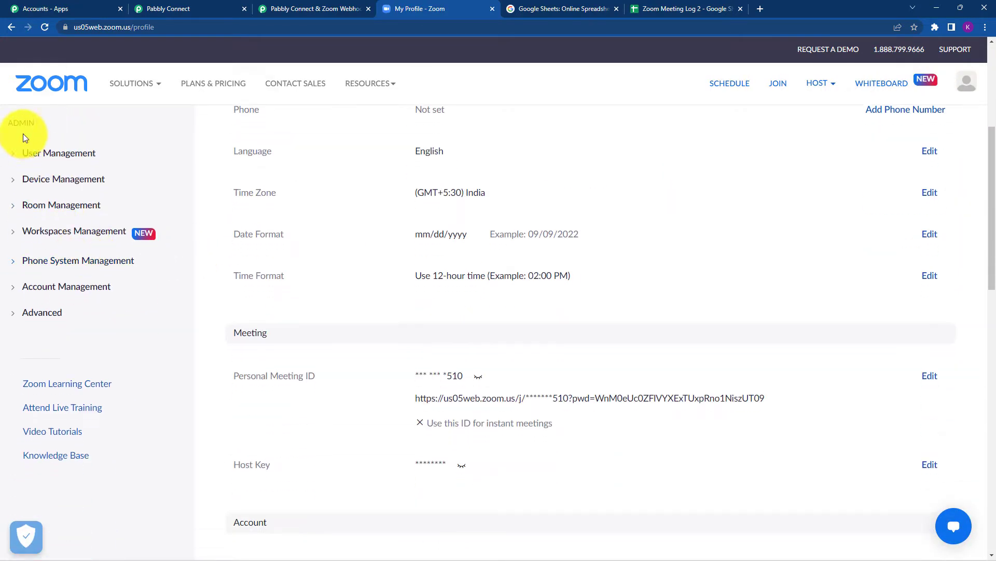
click(59, 309)
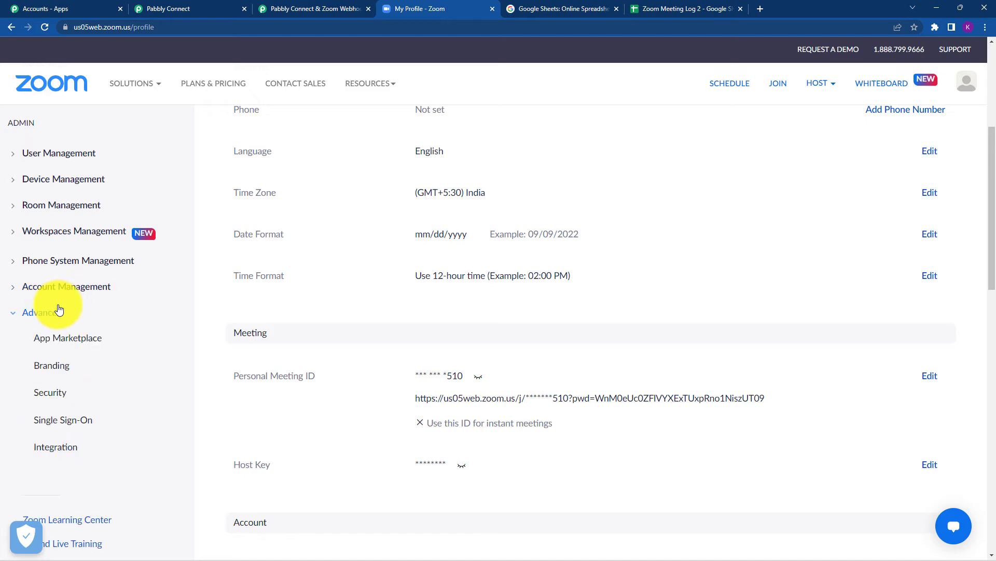
click(88, 342)
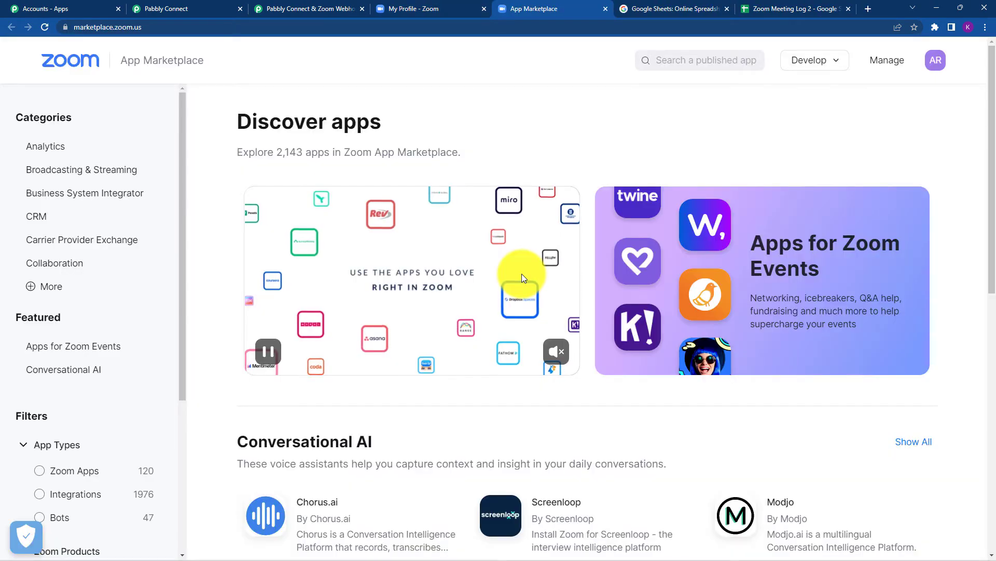
- Build a Webhook Only app named "Google Sheets data" in the Zoom App Marketplace
mouse_move(829, 59)
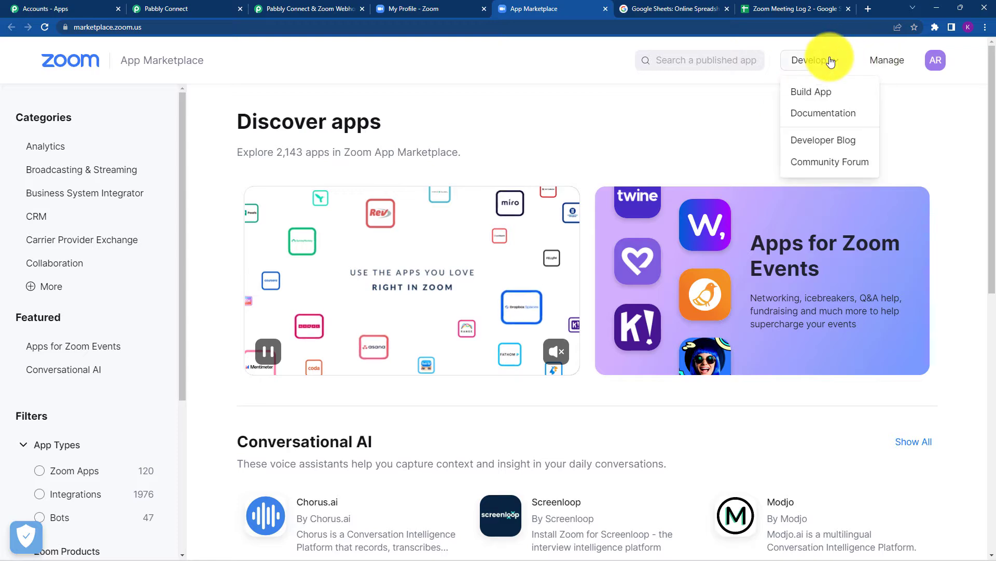
click(815, 97)
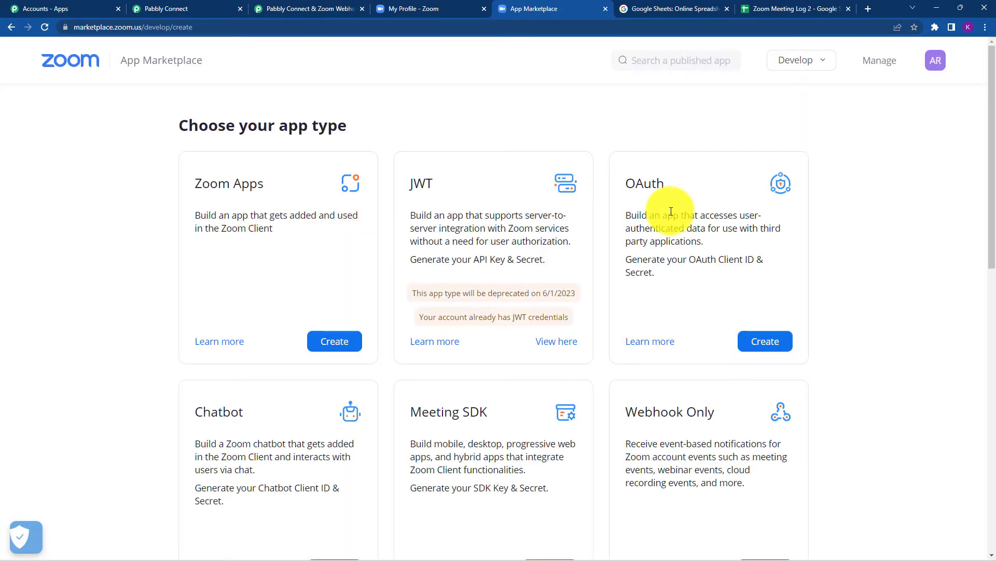
scroll(686, 286, down, 2)
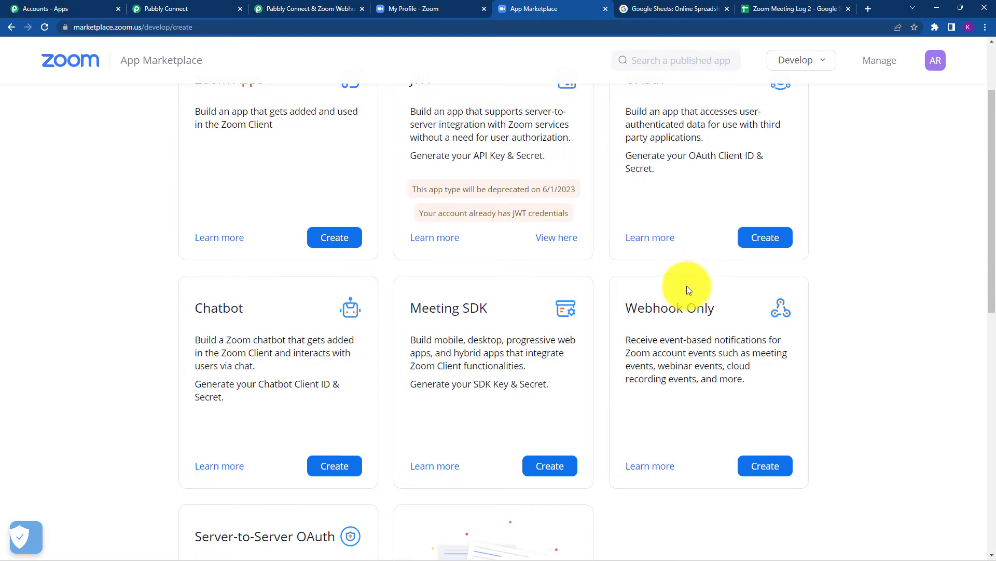
click(776, 466)
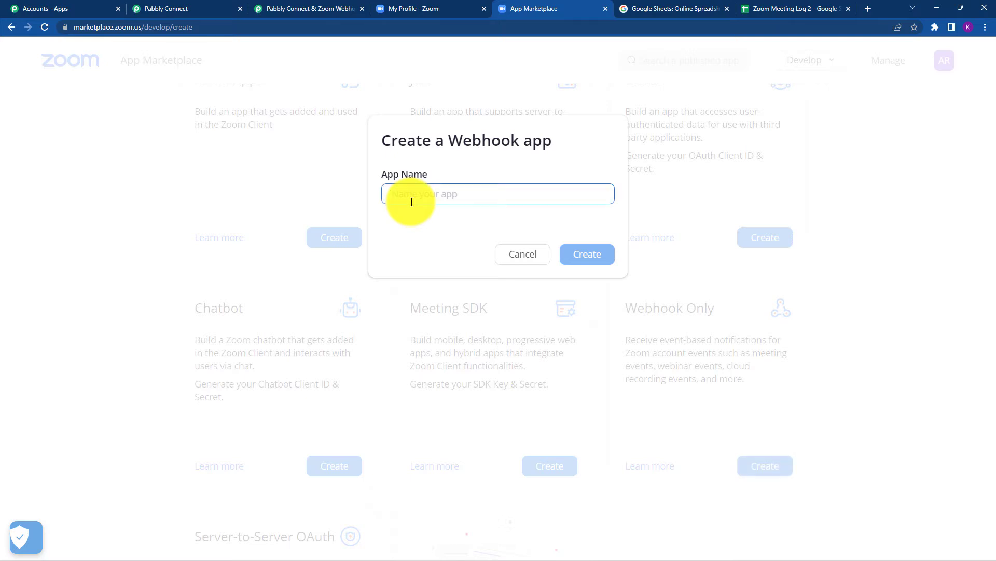
text(M)
key(BackSpace)
text(Googl)
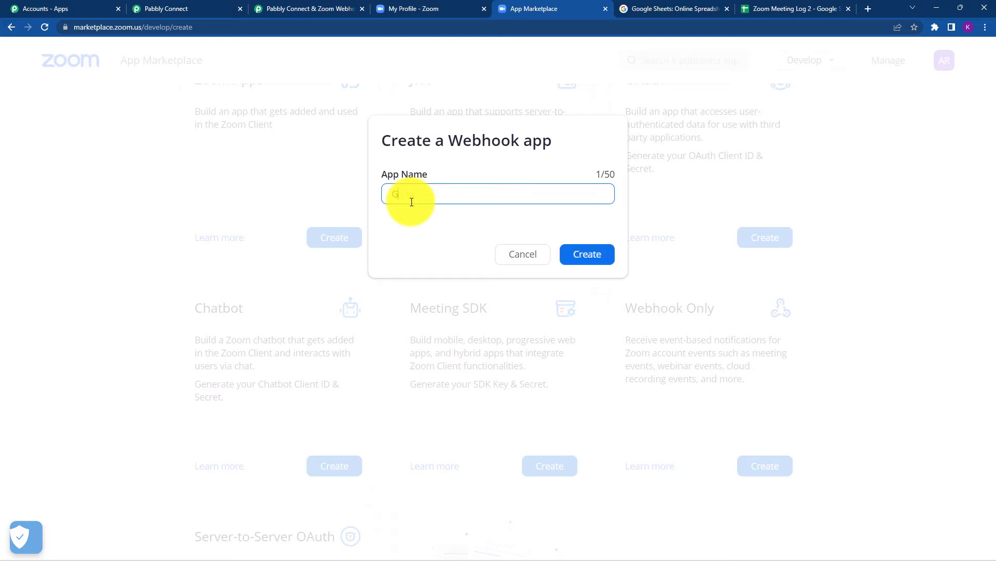
text(Sheets data)
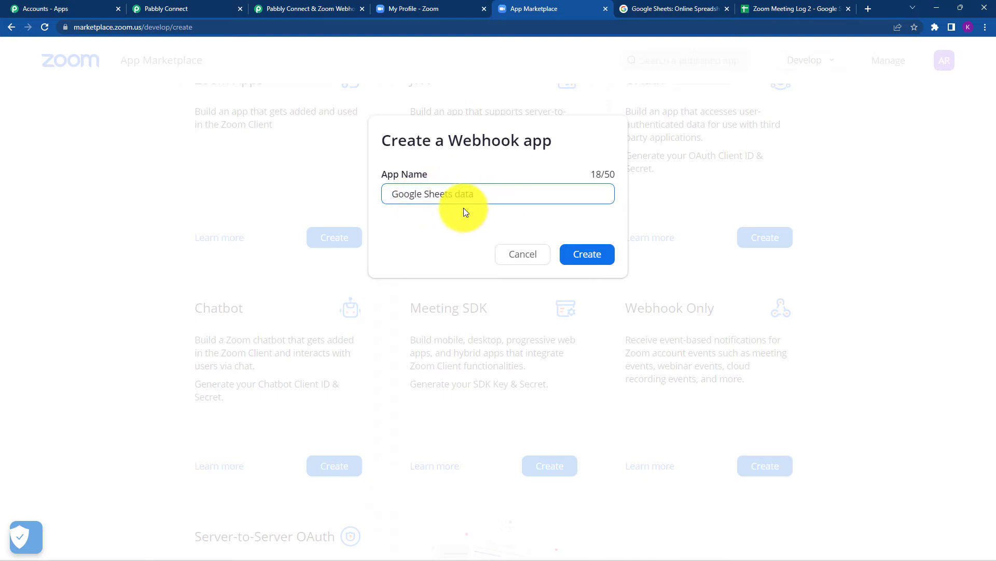
click(594, 253)
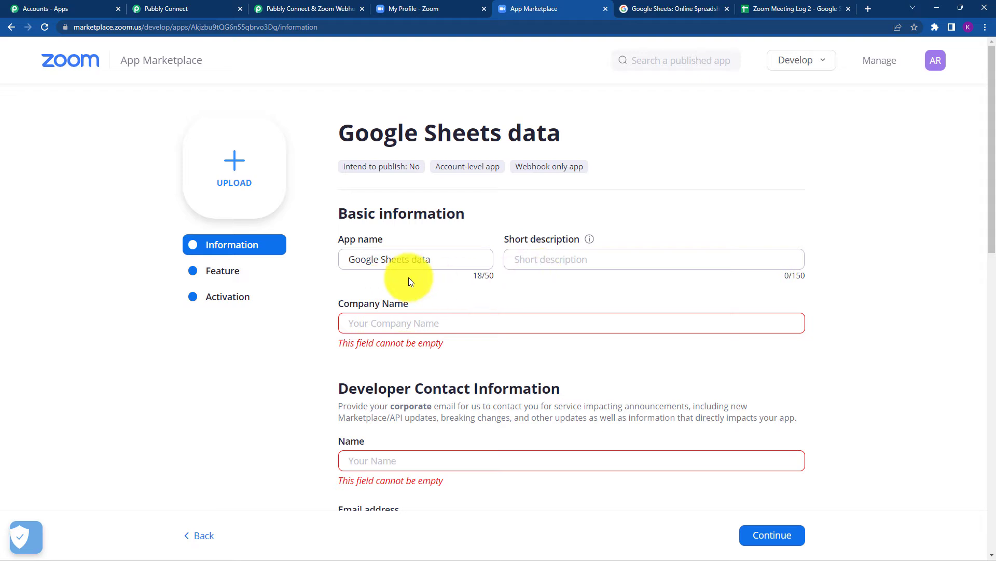
- Fill in the app's basic information with company name "Test" and the developer's contact name and email, and continue to the feature settings
scroll(410, 270, down, 2)
click(406, 223)
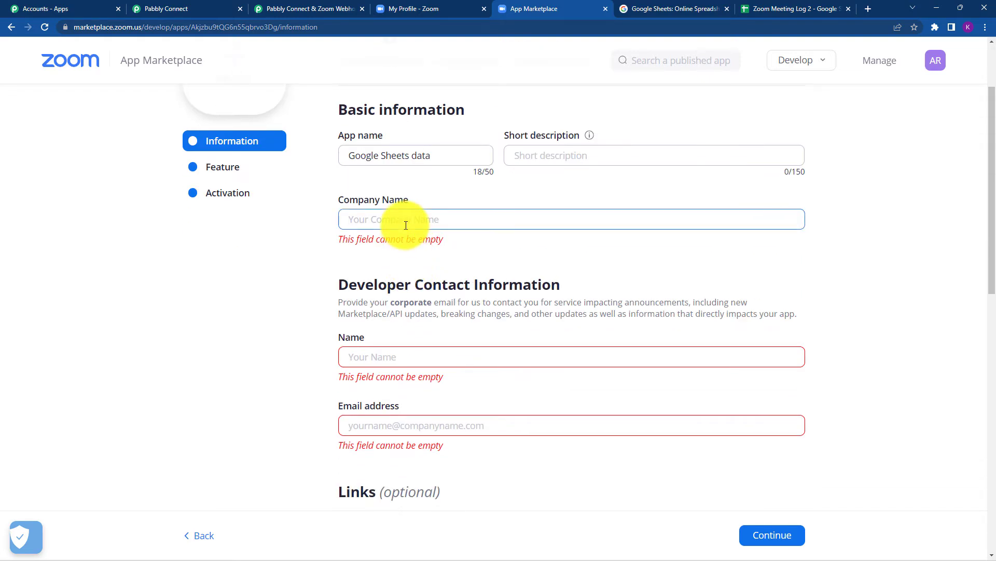
text(Test)
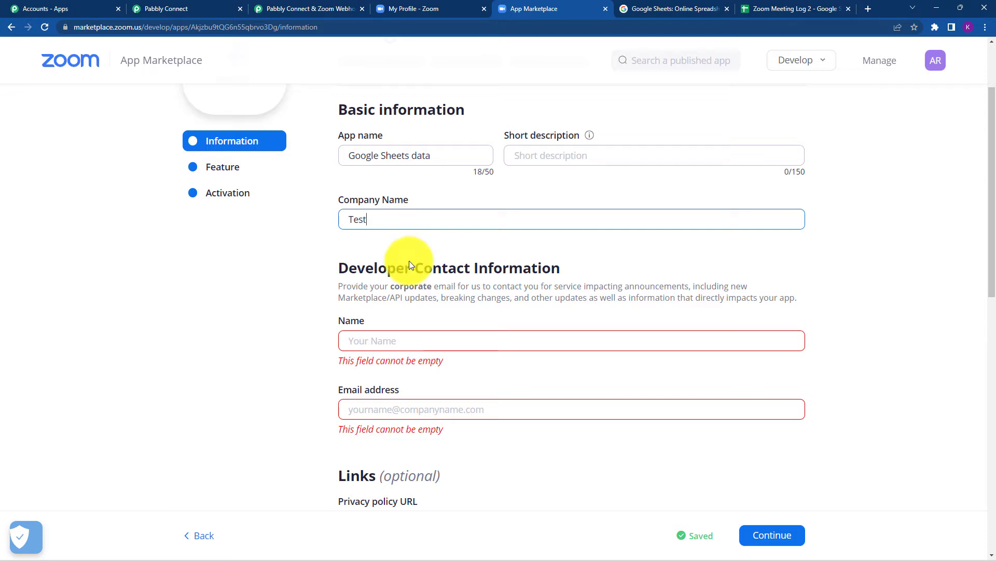
click(408, 341)
text(test)
click(412, 384)
text(test@gmail.com)
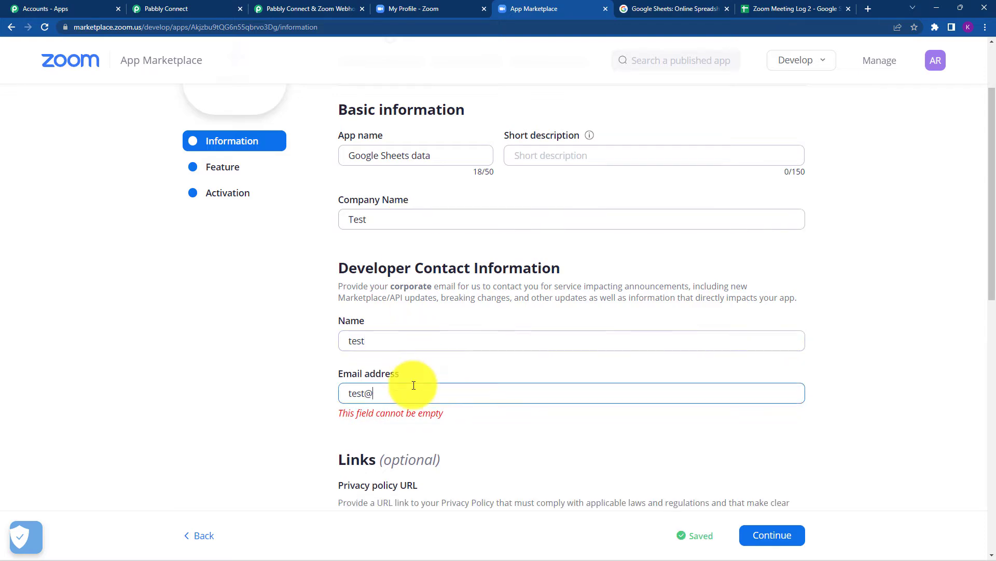
scroll(530, 386, down, 1)
scroll(530, 387, down, 4)
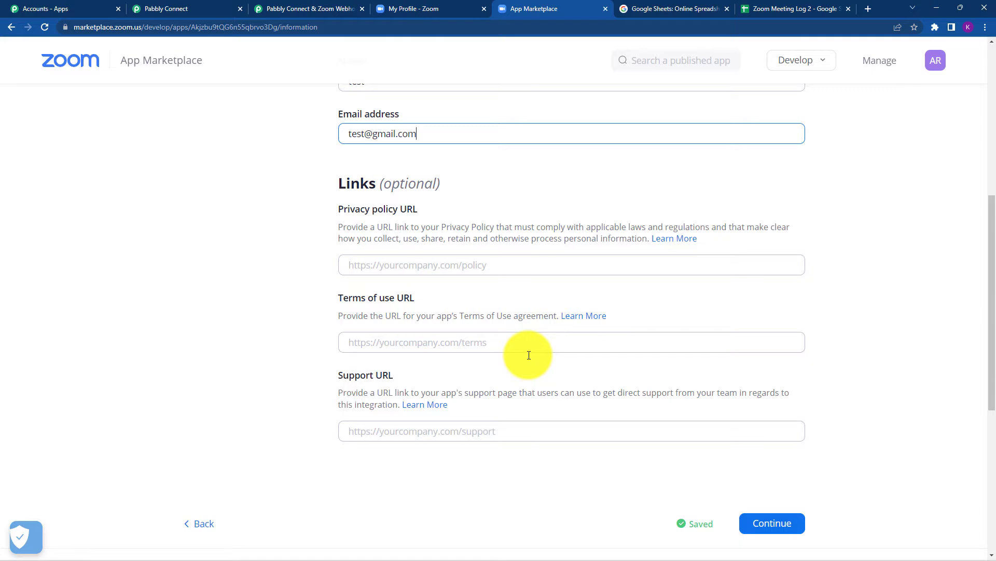
click(781, 523)
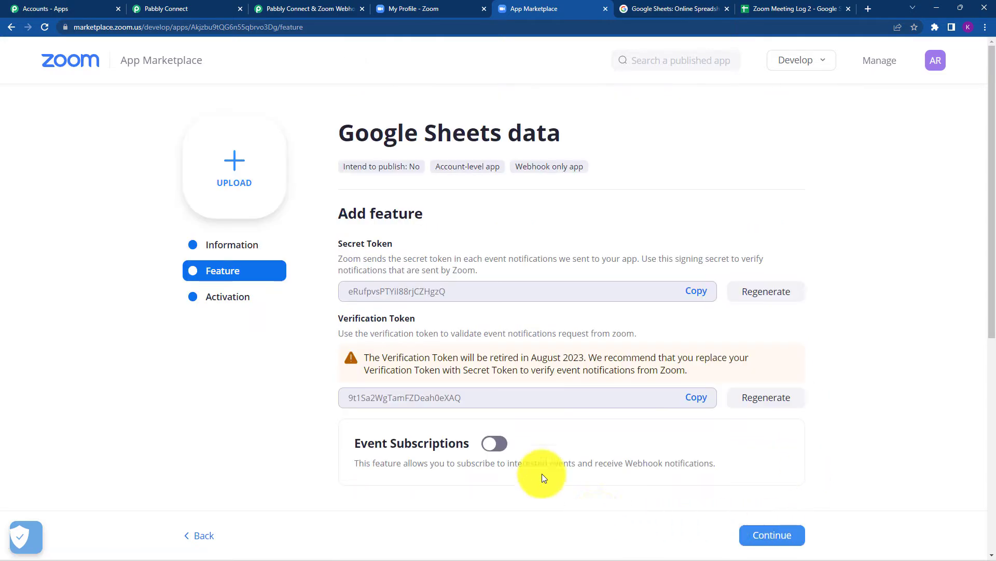
- Enable event subscriptions for the app and add a subscription named "Test"
scroll(500, 280, down, 3)
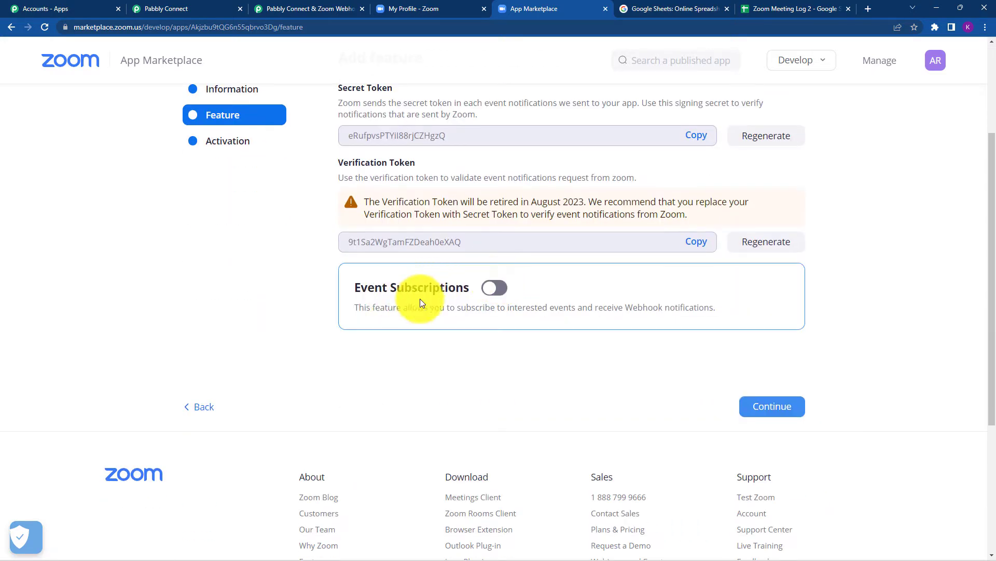
click(499, 288)
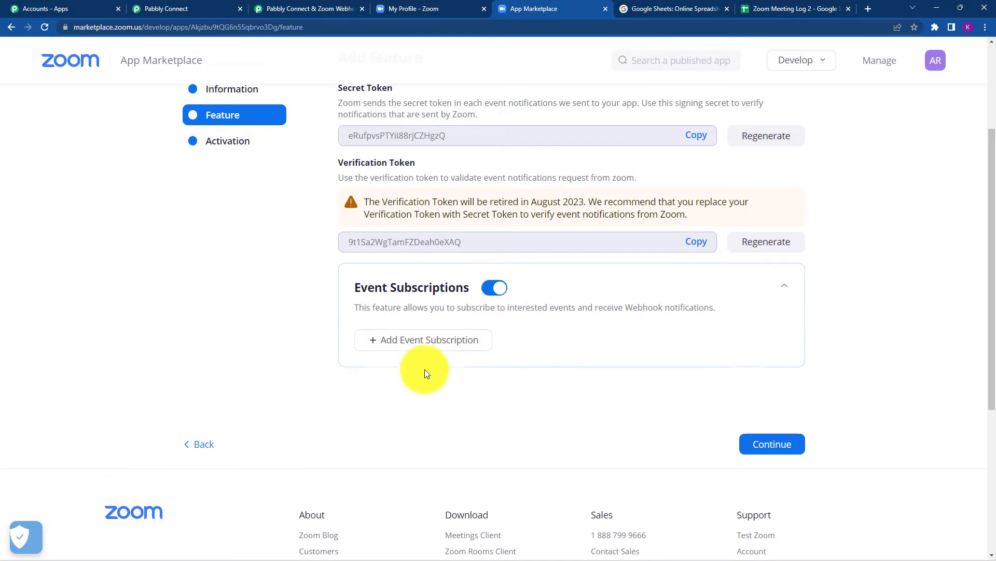
click(411, 346)
scroll(618, 347, down, 2)
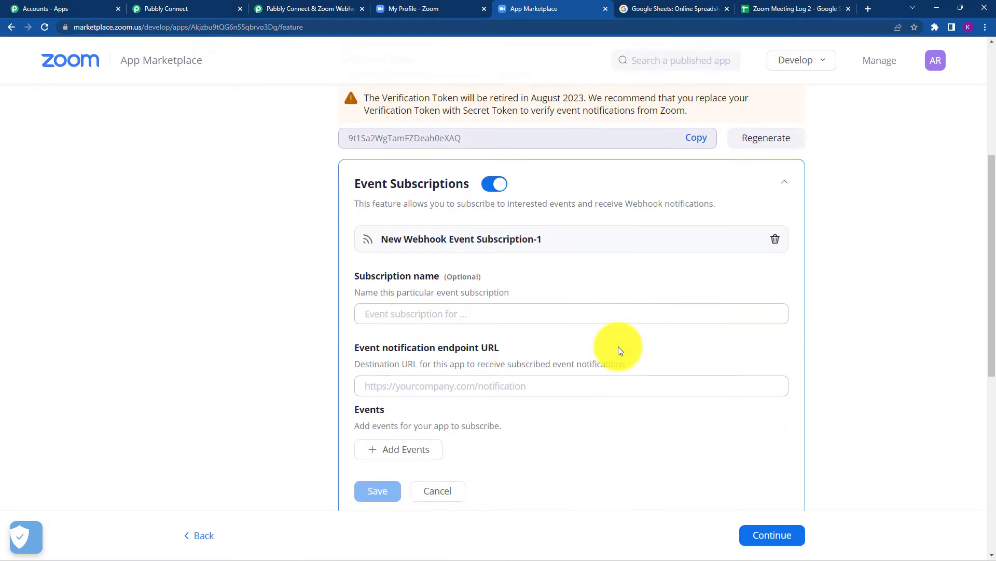
click(402, 313)
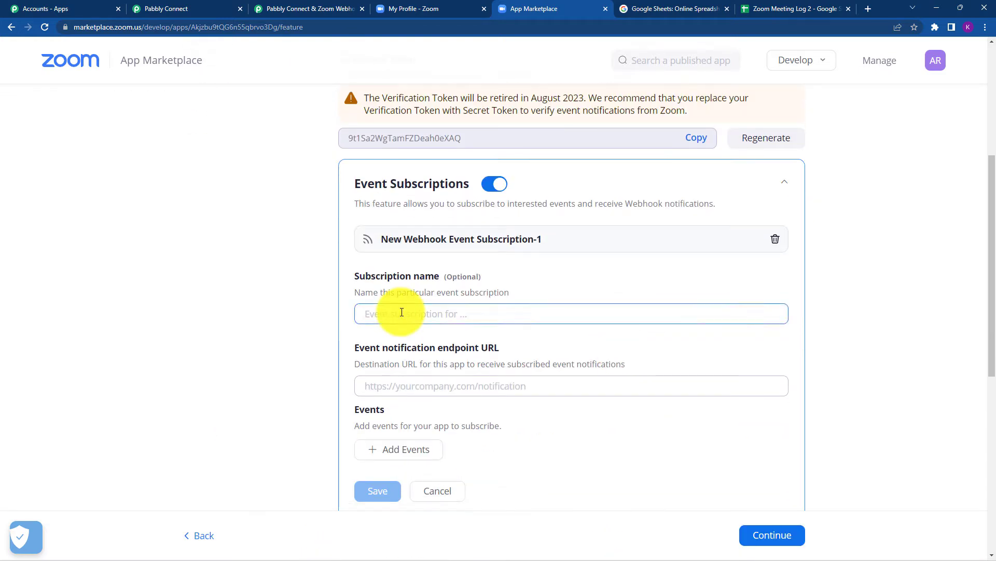
text(Test)
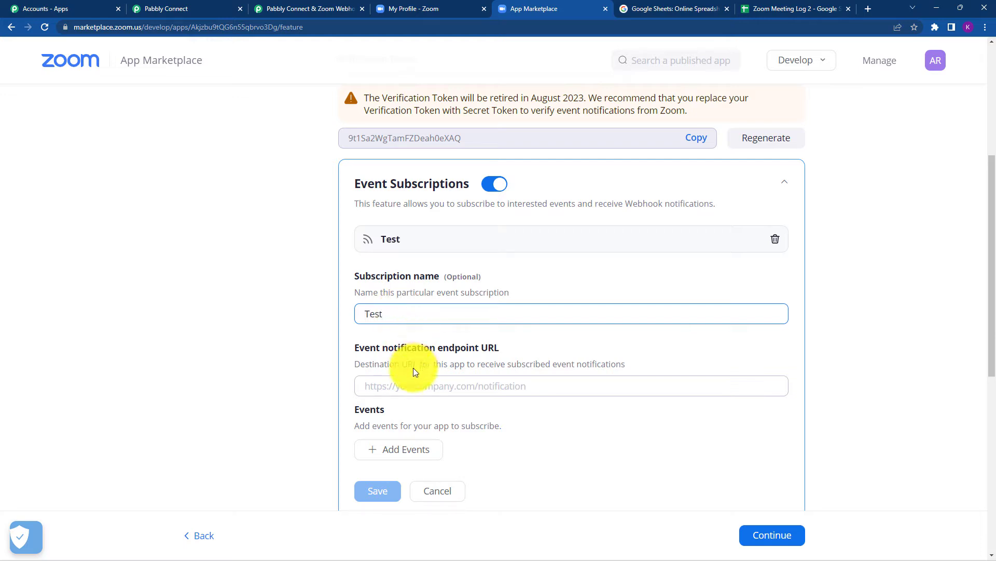
- Paste the Pabbly Connect webhook URL as the event notification endpoint and check it against the workflow's trigger URL
right_click(423, 385)
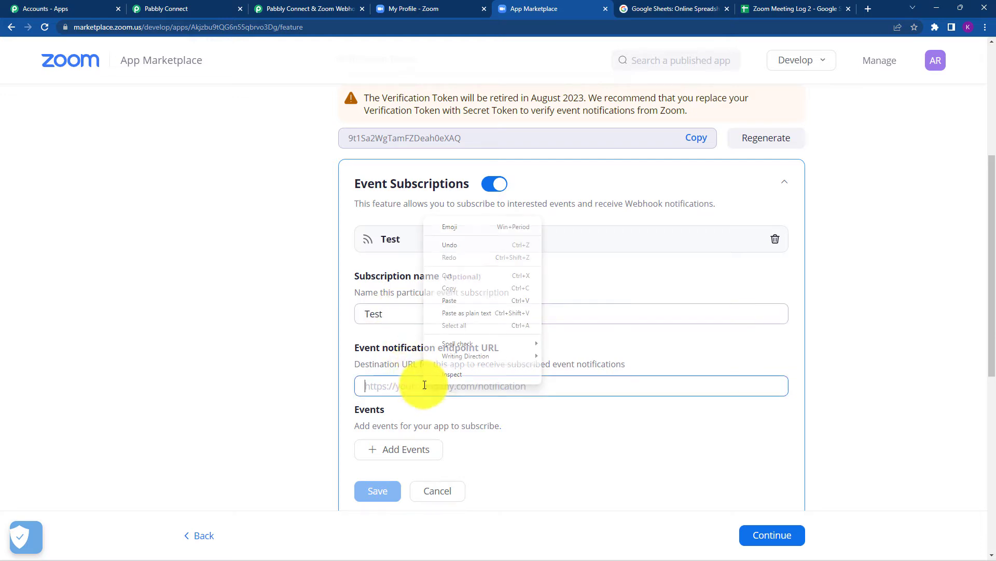
click(449, 301)
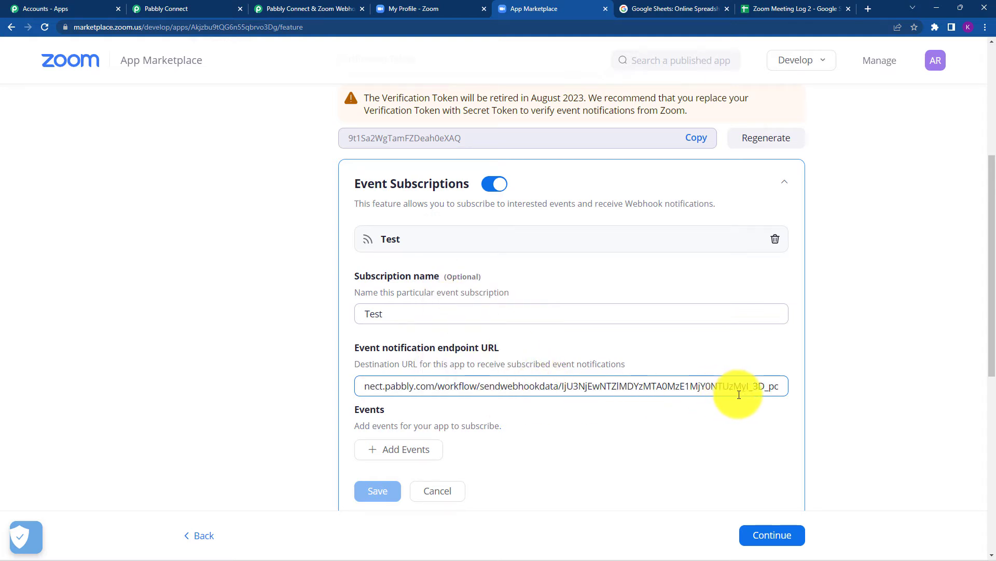
click(151, 11)
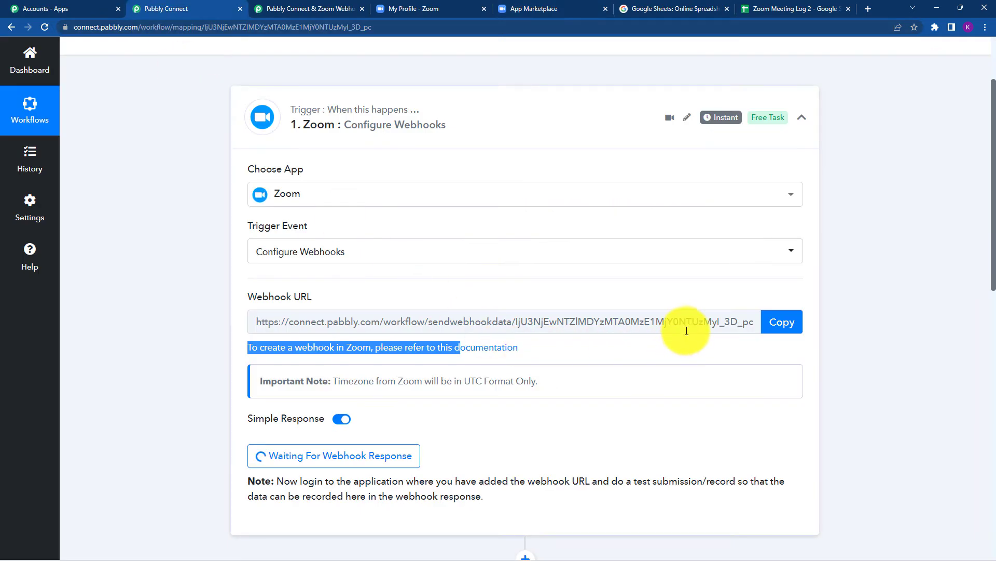
click(312, 8)
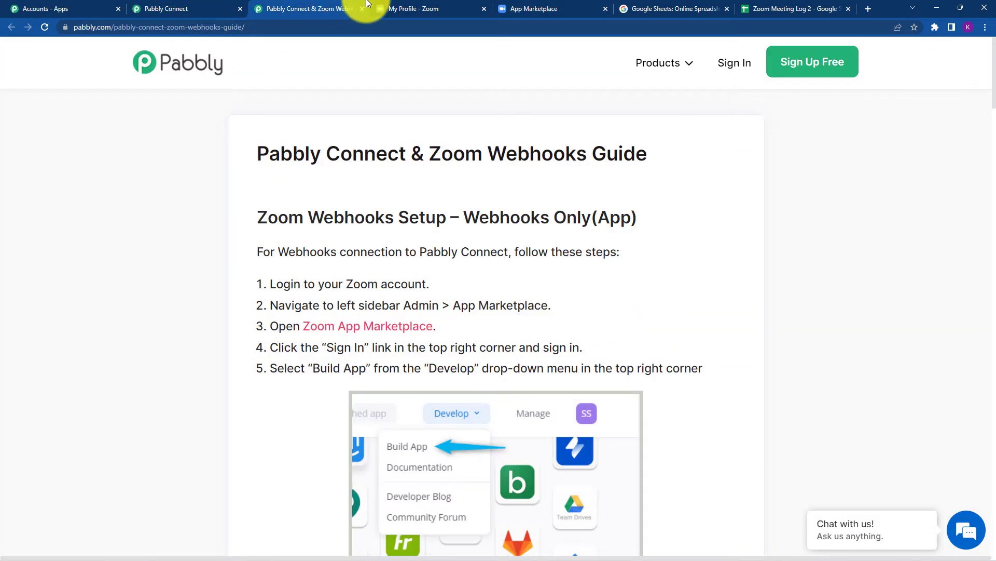
click(431, 7)
click(519, 9)
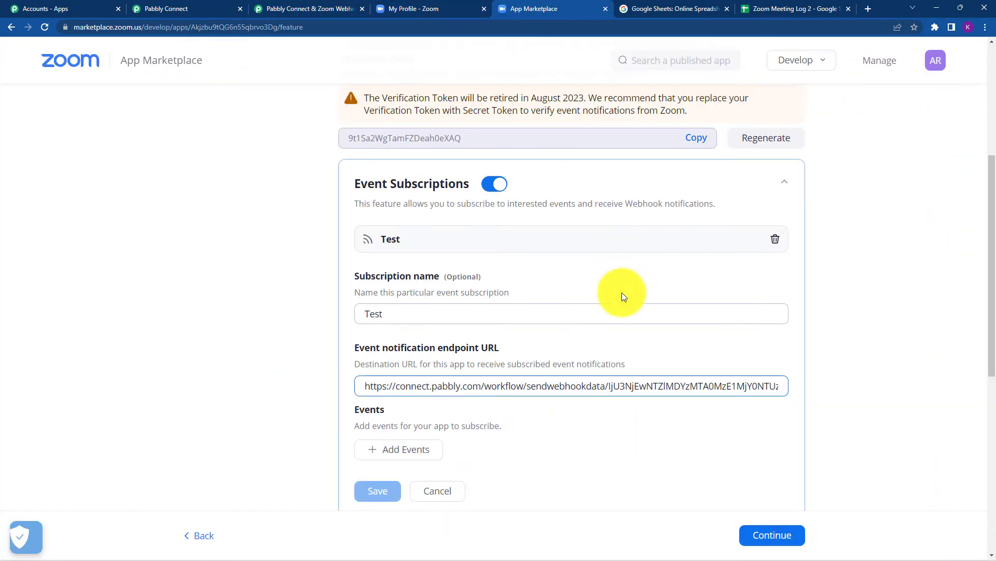
- Add the meeting events "Participant/Host joined meeting" and "Participant/Host left meeting" to the subscription
scroll(533, 385, down, 2)
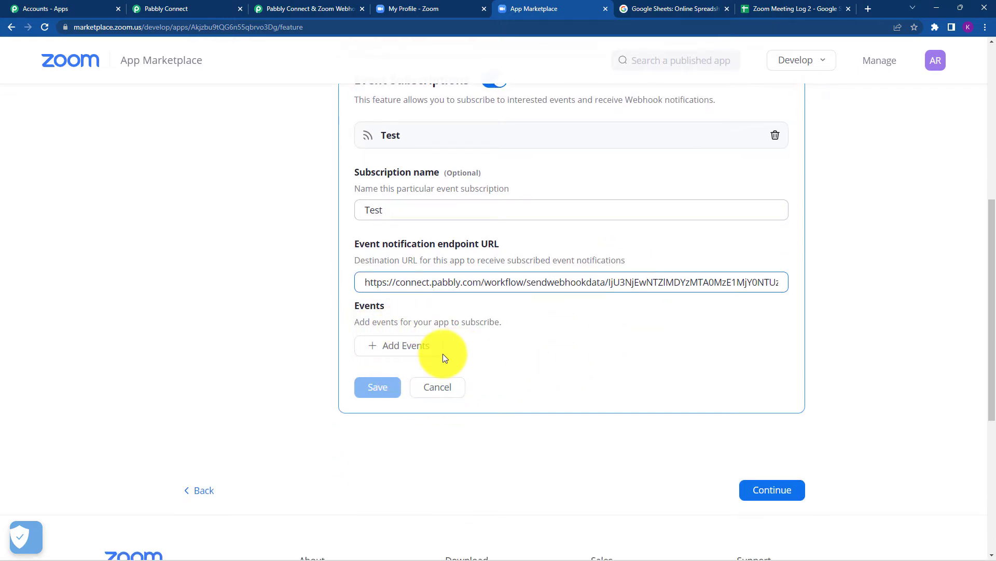
click(410, 348)
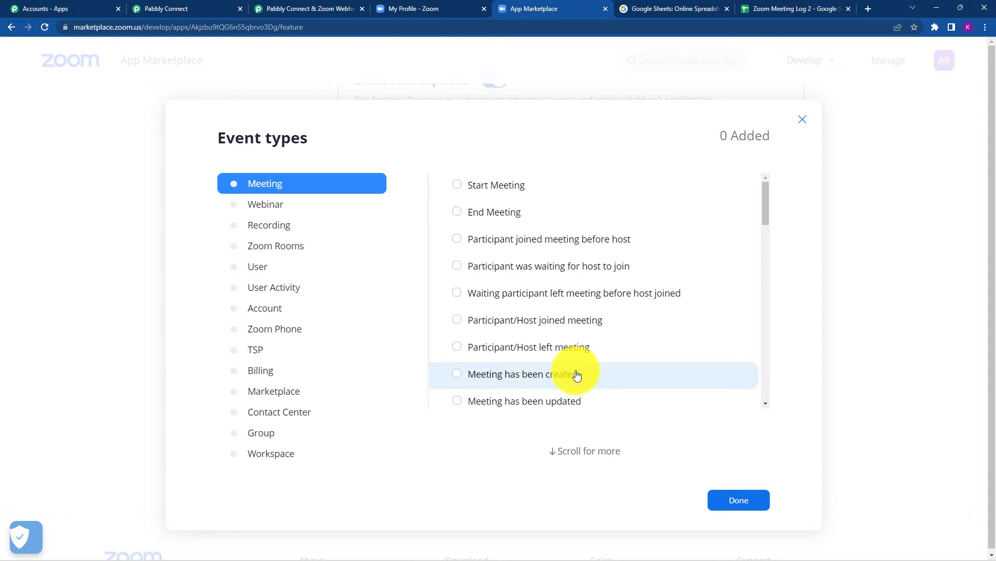
click(456, 327)
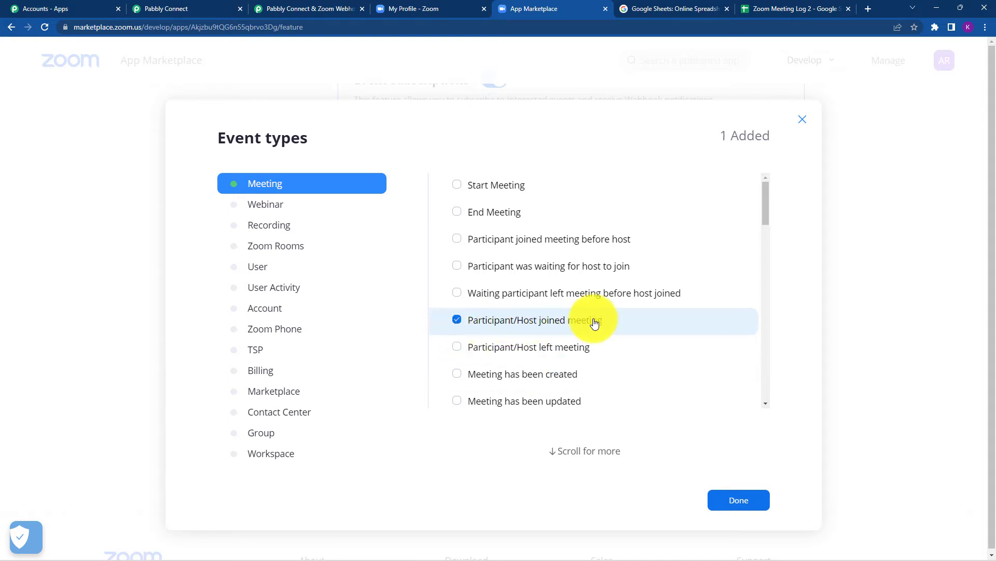
click(455, 348)
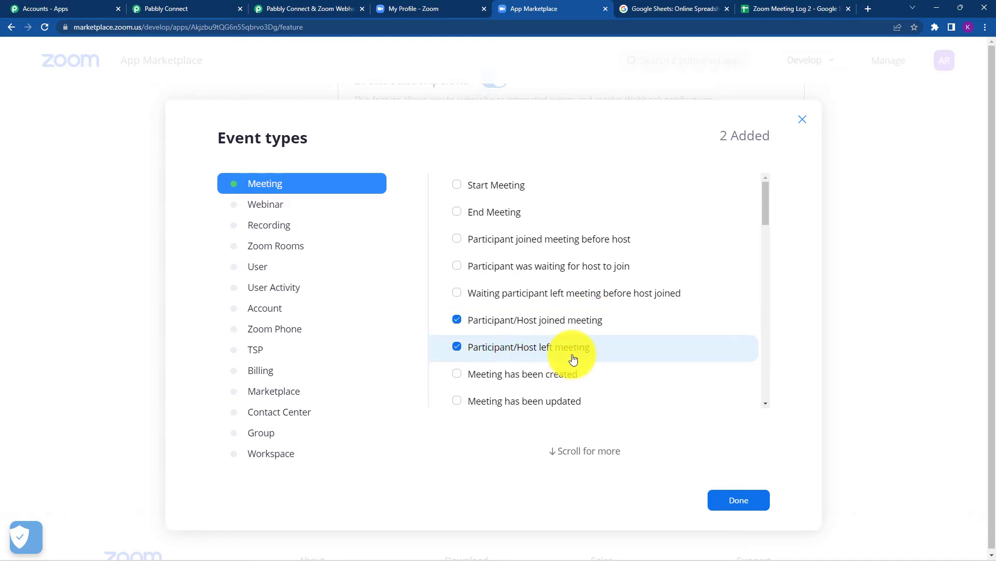
click(724, 499)
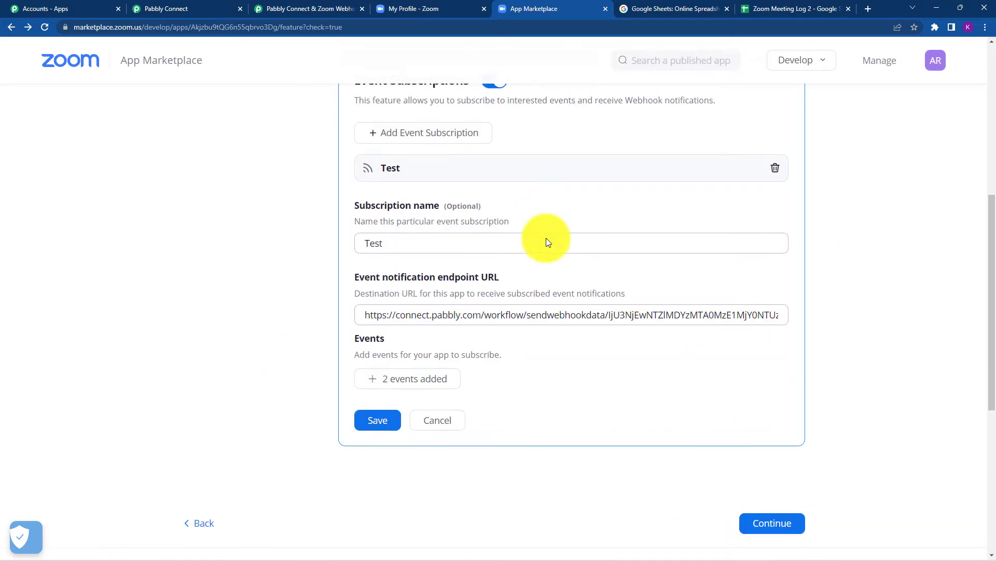
- Save the Test event subscription and continue to the app's activation
click(389, 421)
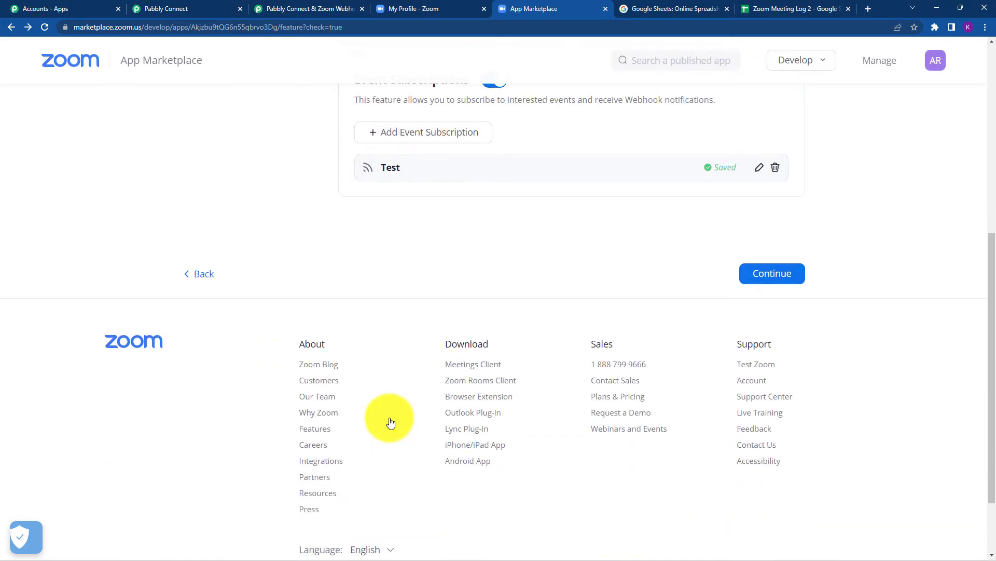
scroll(478, 296, up, 1)
click(762, 326)
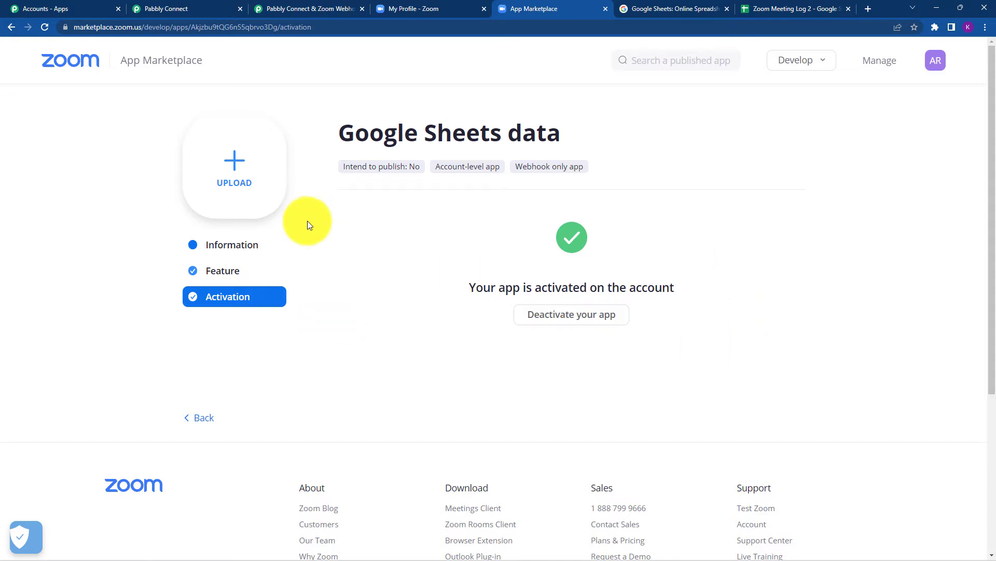
- Switch to the Pabbly Connect workflow and read the Zoom trigger's note about making a test submission
click(177, 7)
scroll(845, 261, down, 2)
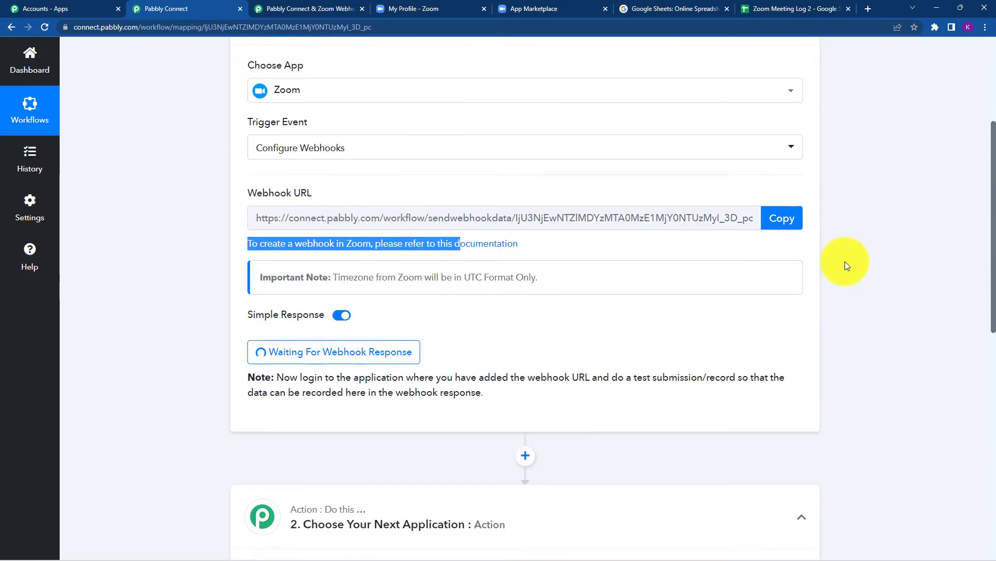
scroll(845, 261, down, 2)
drag(612, 274, 684, 282)
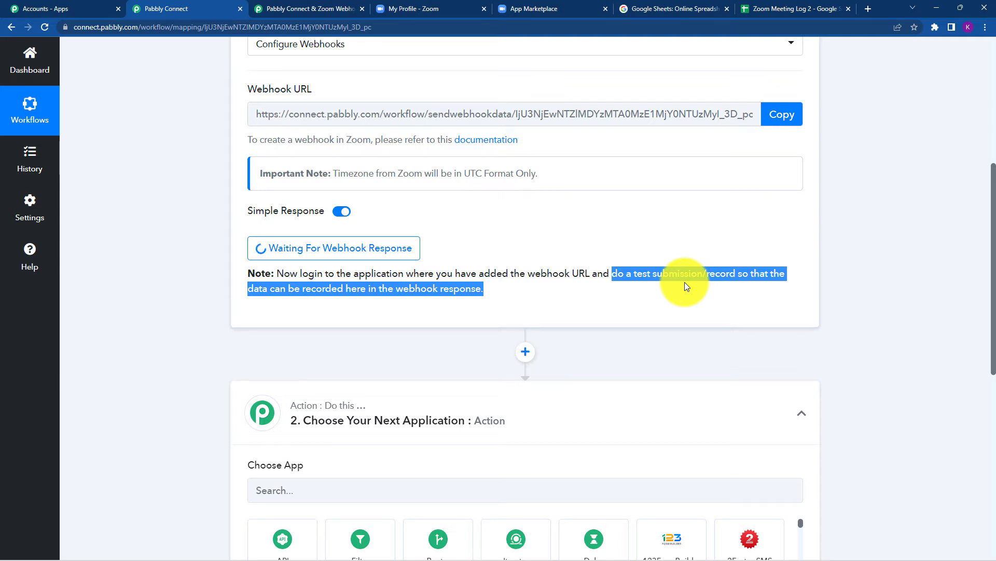
- Switch to the Zoom website and open the Meetings product page from its home page
click(428, 4)
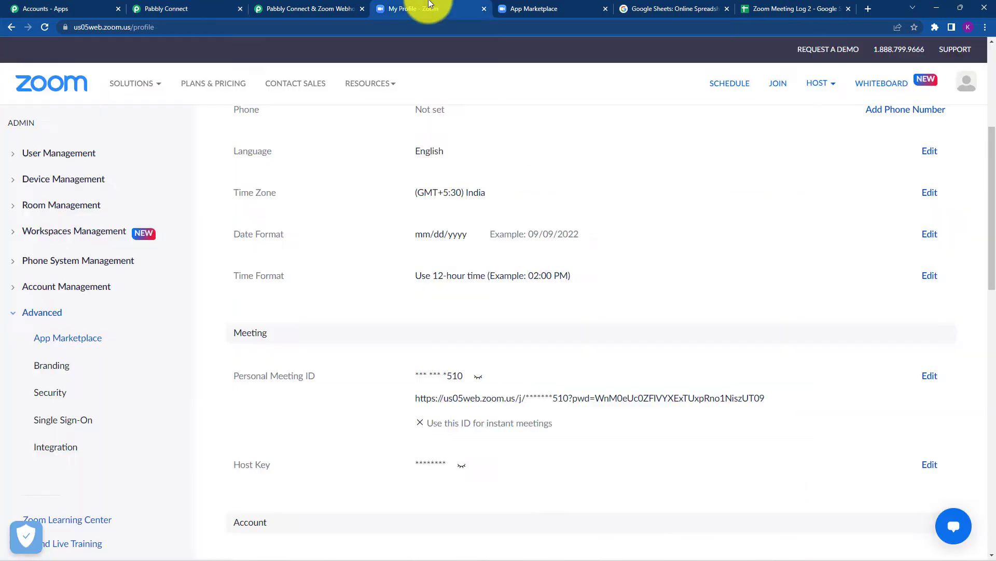
scroll(456, 116, up, 4)
click(540, 8)
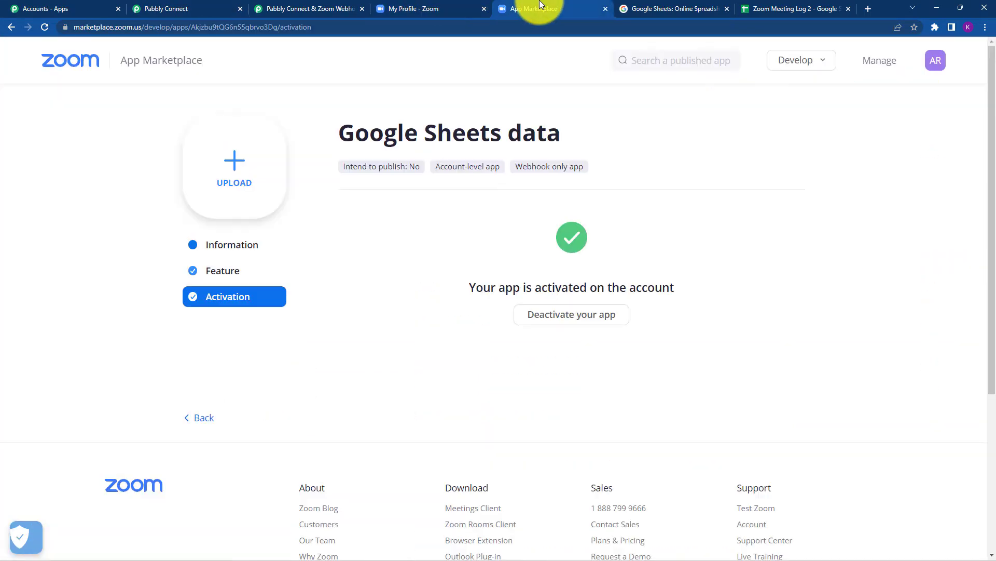
click(423, 9)
mouse_move(132, 98)
click(51, 83)
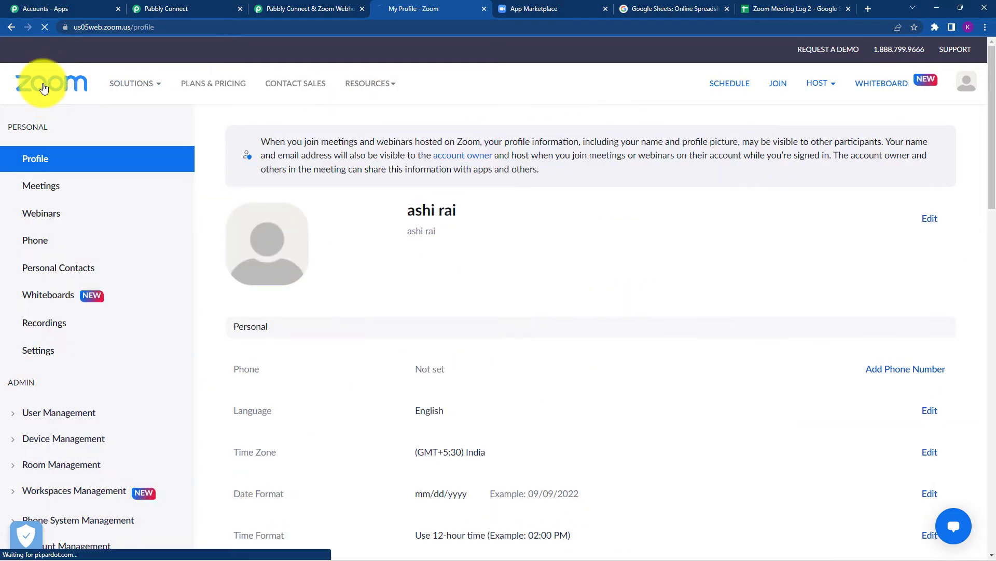
mouse_move(125, 85)
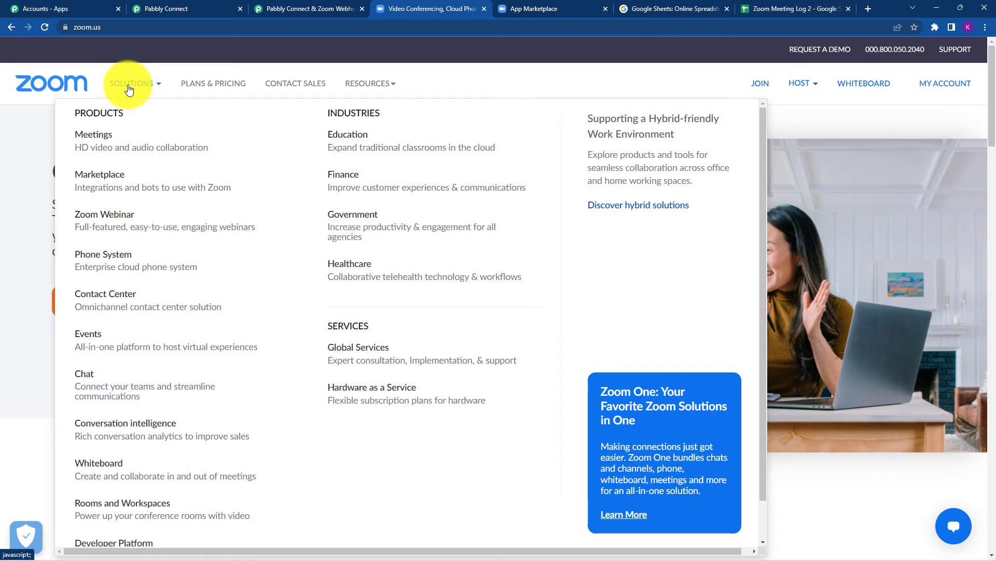
click(107, 136)
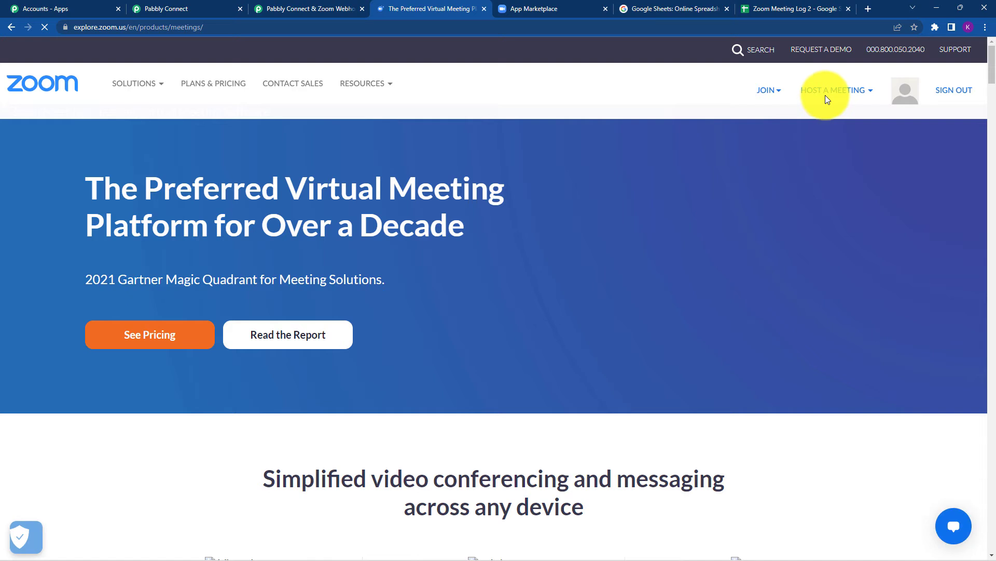
- Host a new Zoom meeting from the website and launch it in the Zoom client
click(828, 92)
click(818, 116)
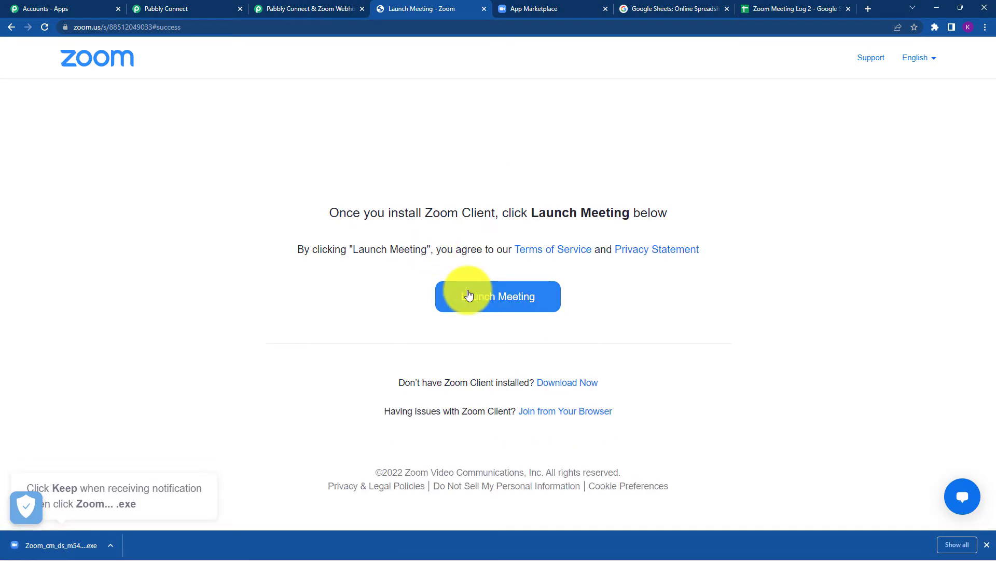
click(469, 254)
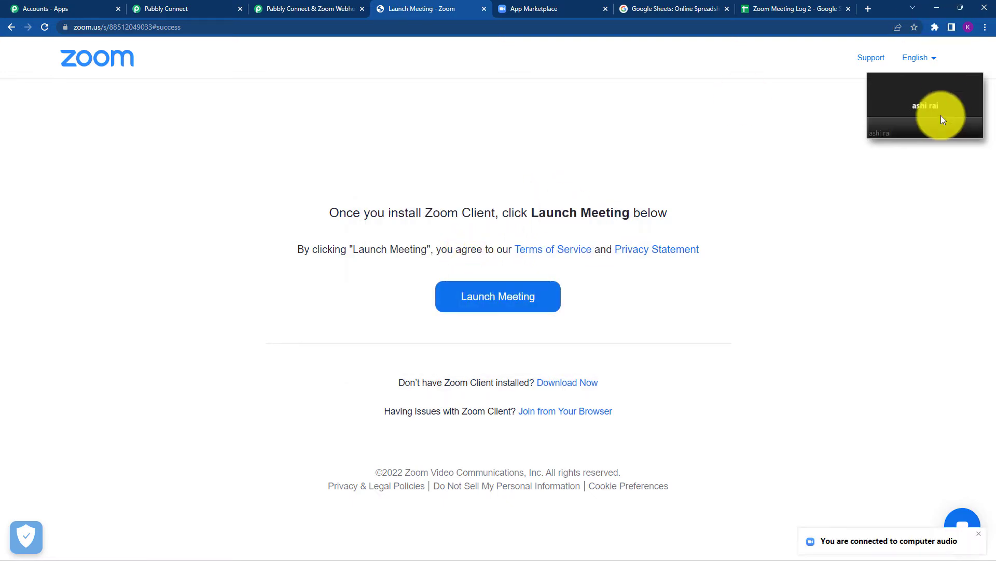
click(970, 127)
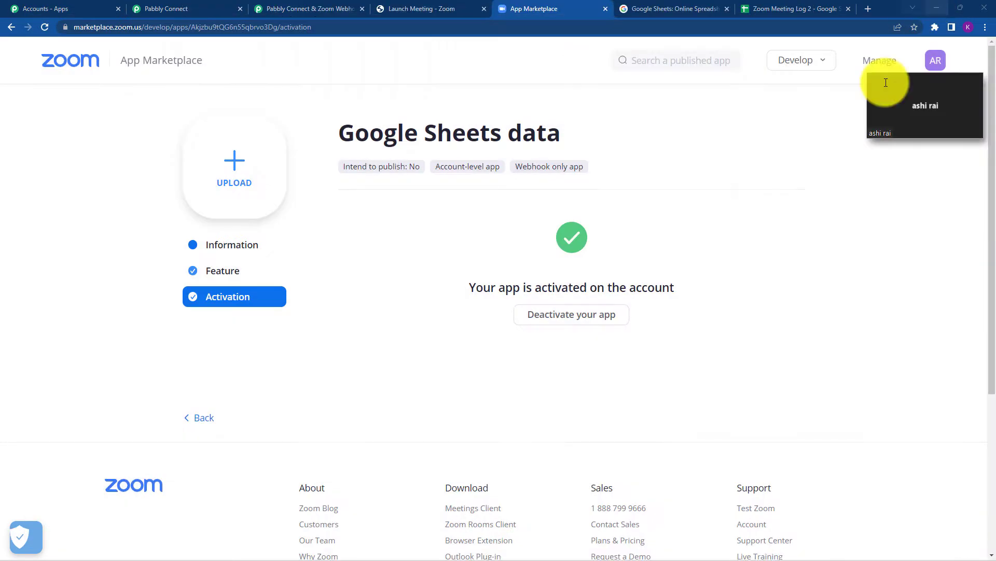
- Switch to the Pabbly Connect workflow and examine the participant and meeting fields in the captured webhook response
click(156, 8)
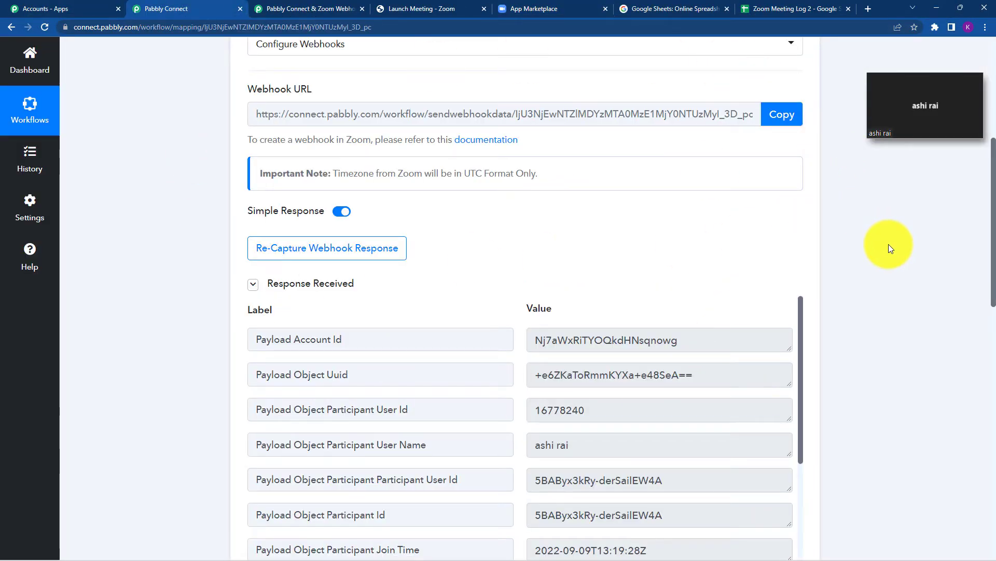
scroll(888, 244, down, 3)
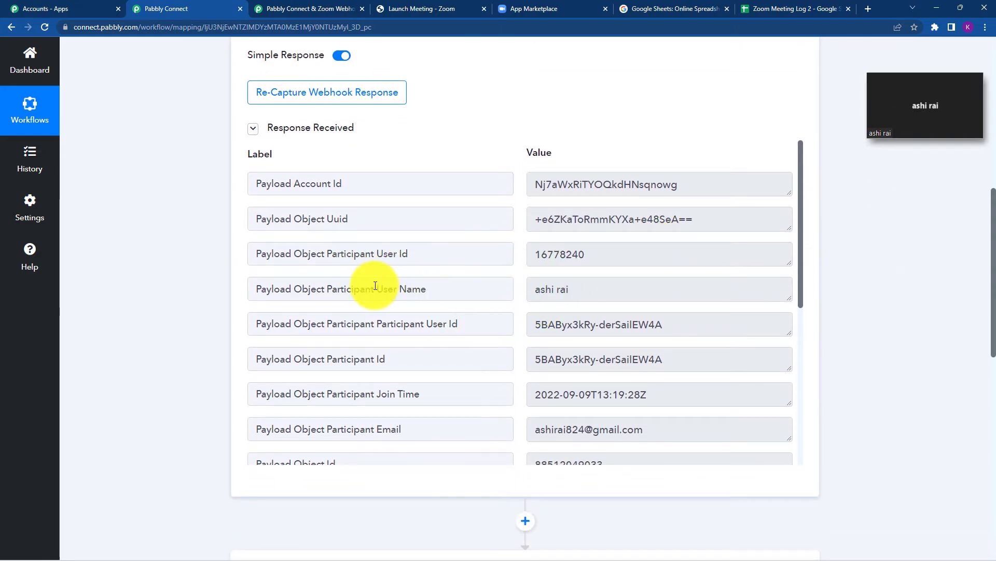
scroll(566, 247, down, 3)
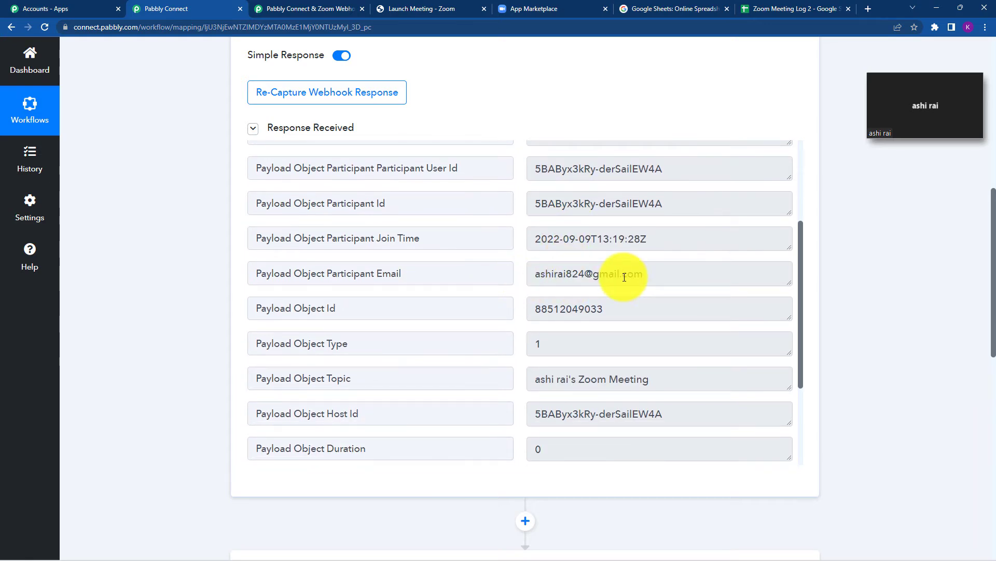
- Examine the participant, meeting and event fields in the captured Zoom webhook response
scroll(623, 274, down, 3)
scroll(378, 383, up, 6)
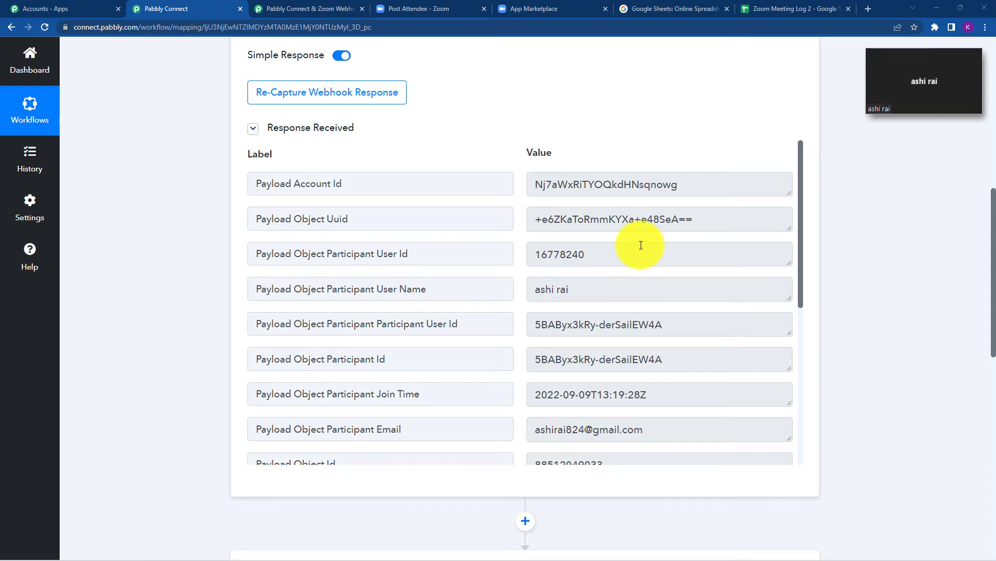
scroll(639, 234, down, 1)
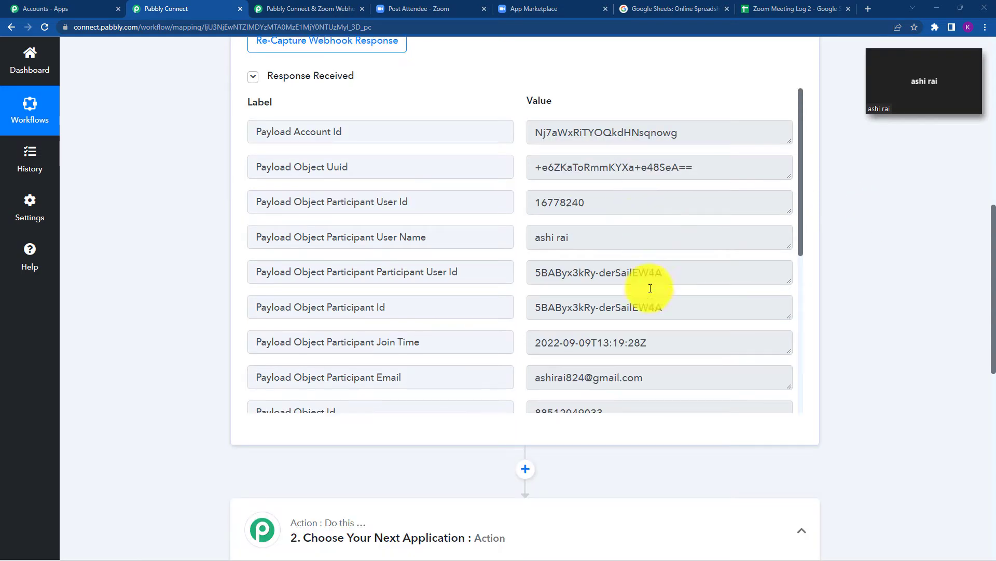
scroll(642, 210, down, 6)
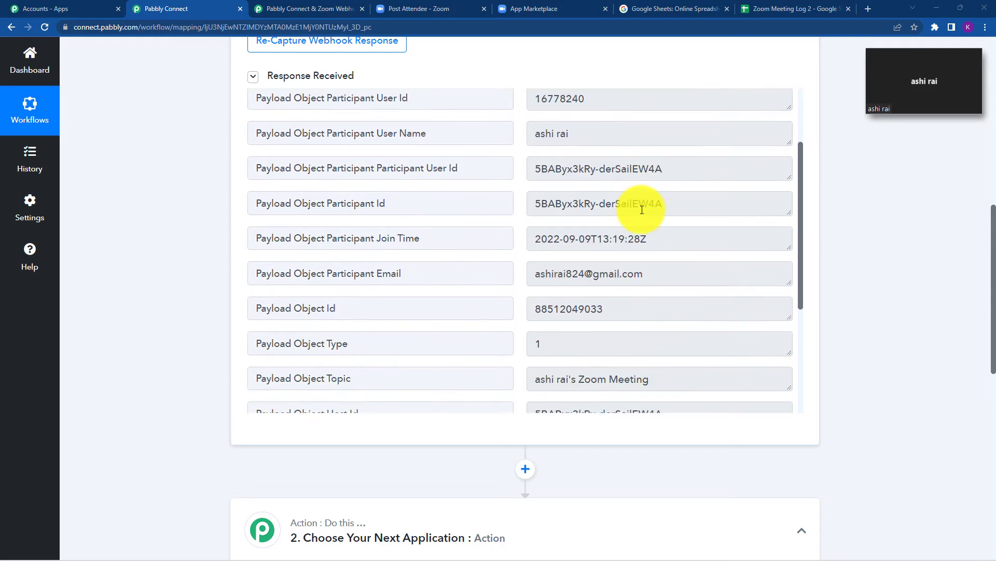
scroll(642, 210, down, 2)
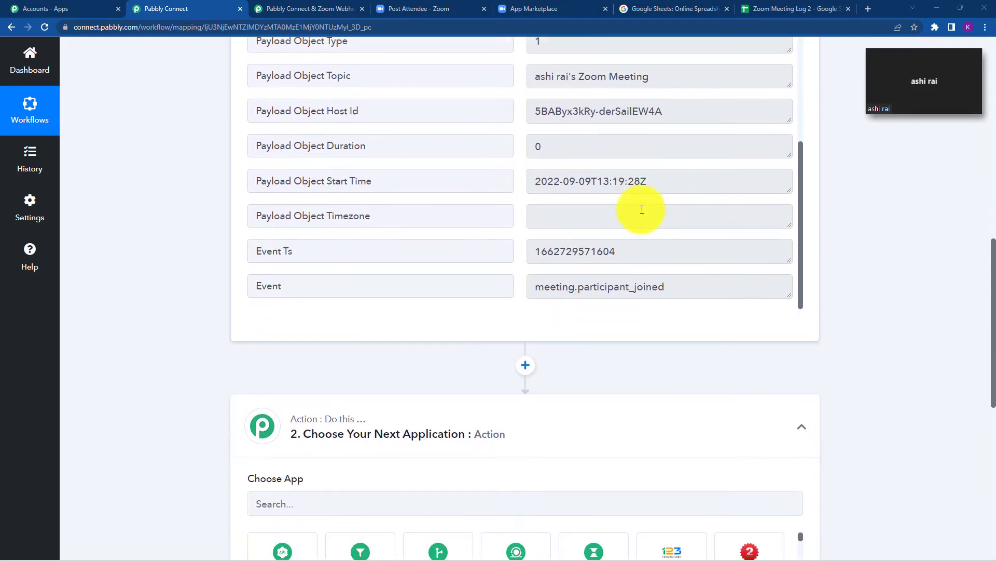
scroll(642, 210, up, 6)
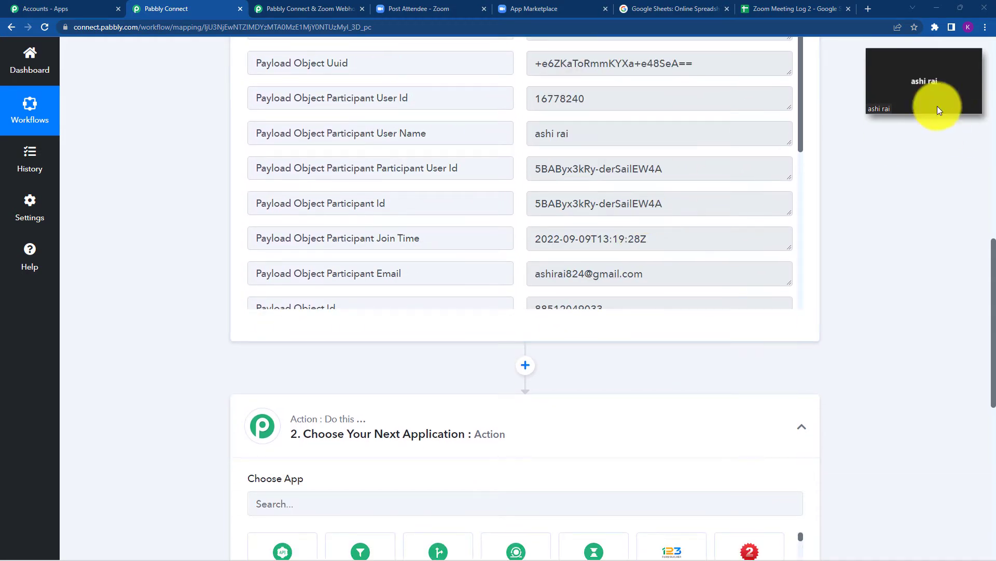
scroll(762, 226, up, 3)
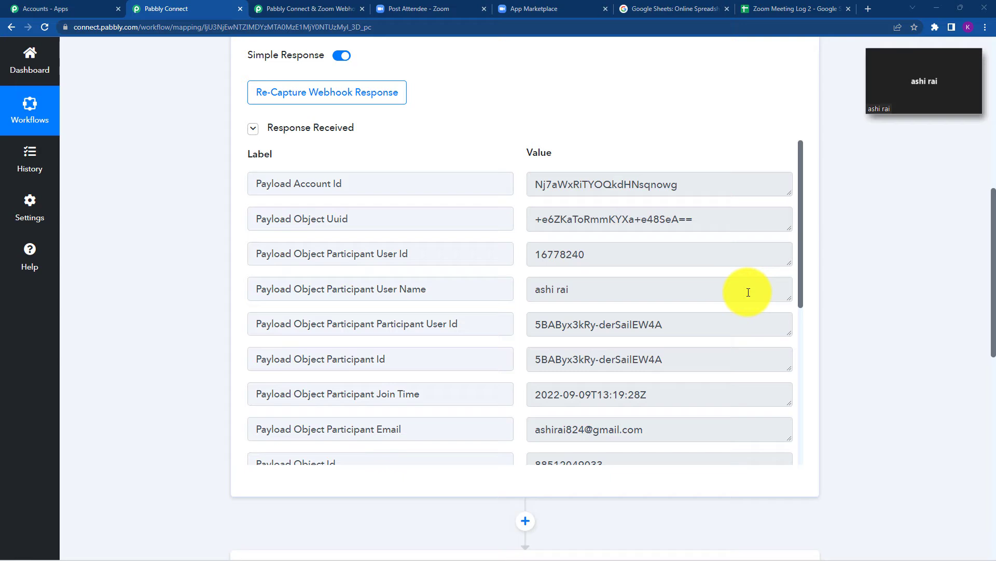
scroll(748, 291, down, 5)
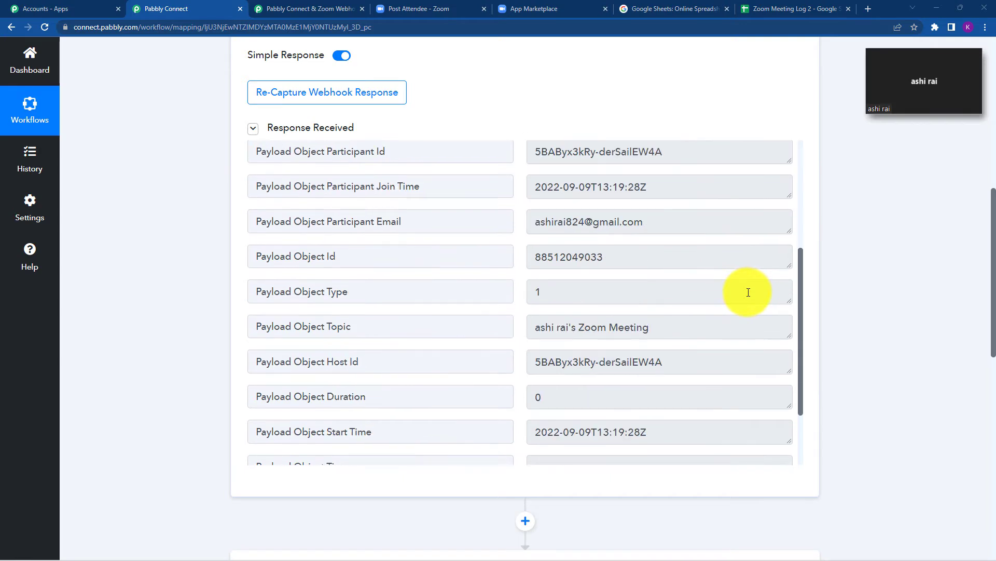
- Choose Router by Pabbly as the workflow's second step and open Route 1's filter and action steps
scroll(963, 298, down, 8)
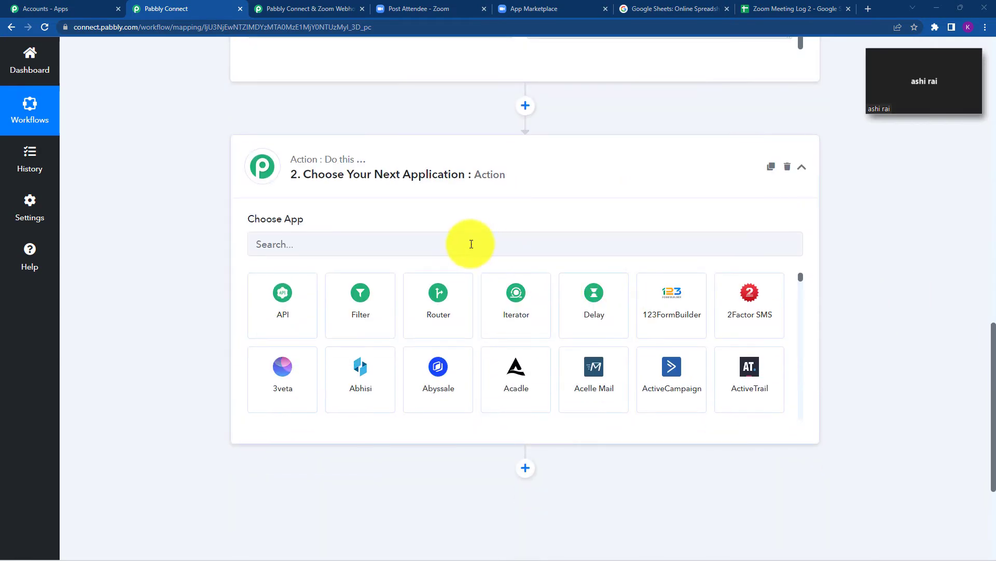
click(472, 244)
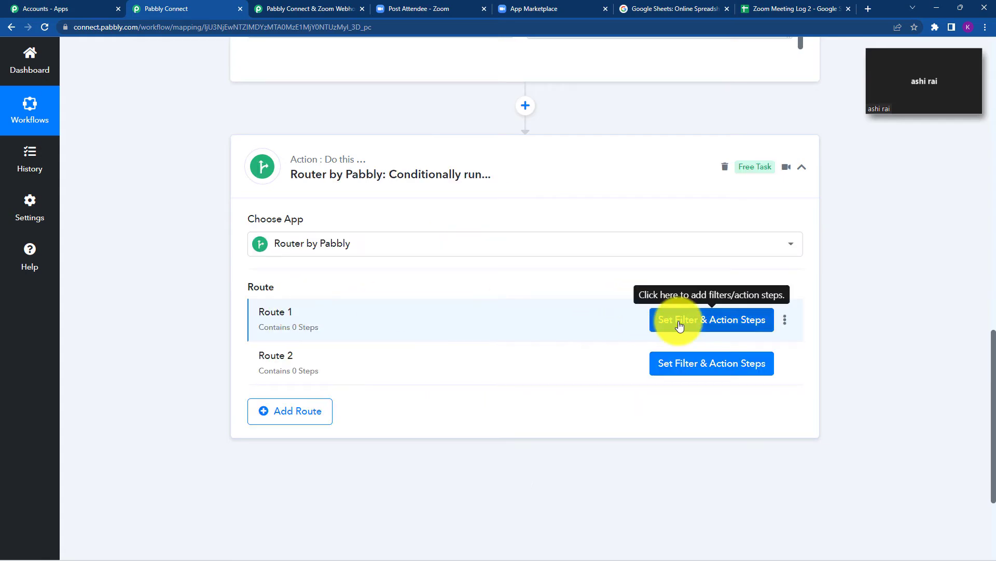
click(680, 320)
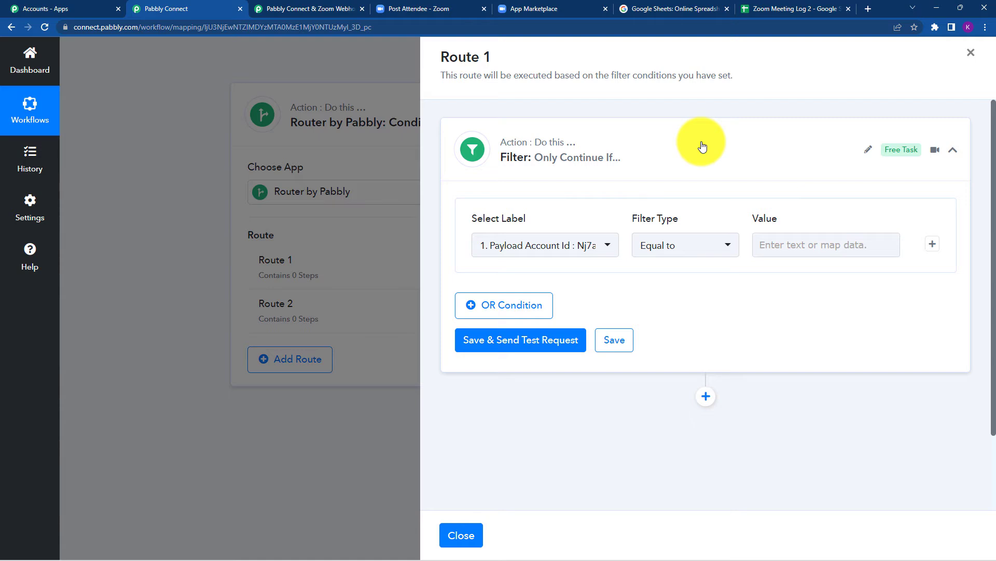
- Set Route 1's filter to continue only if Payload Object Participant Join Time exists, and save it with a test request
click(568, 244)
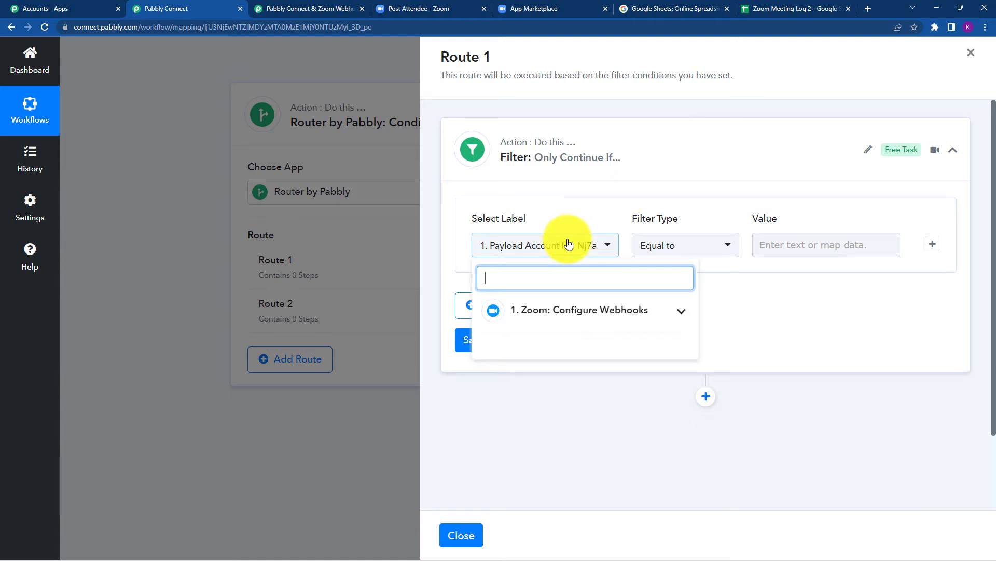
click(561, 309)
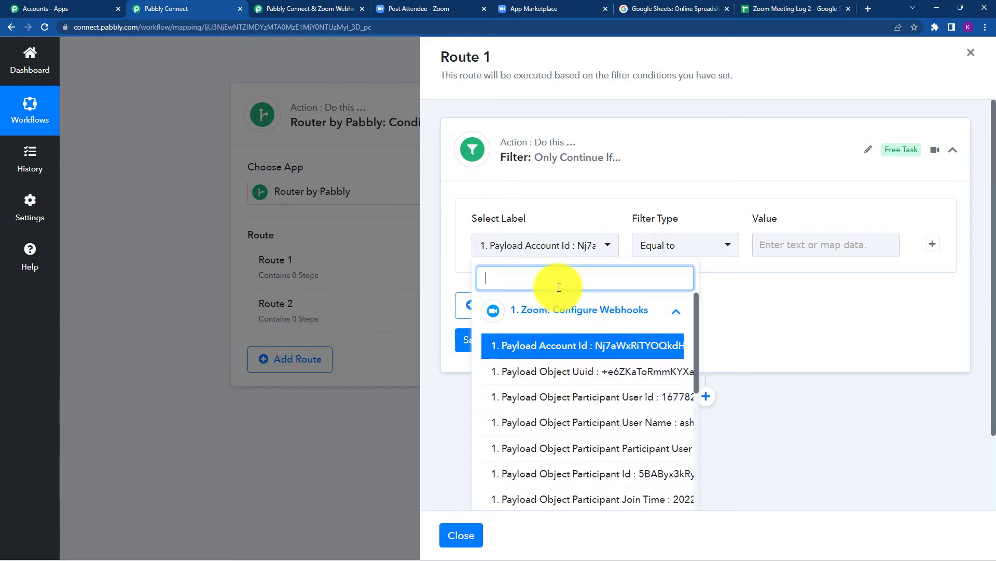
text(join)
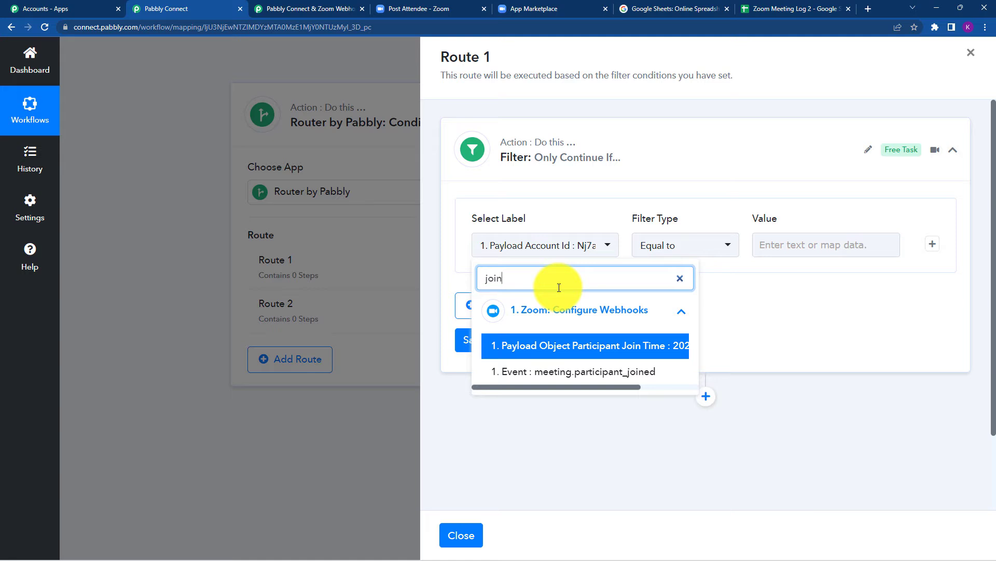
click(581, 346)
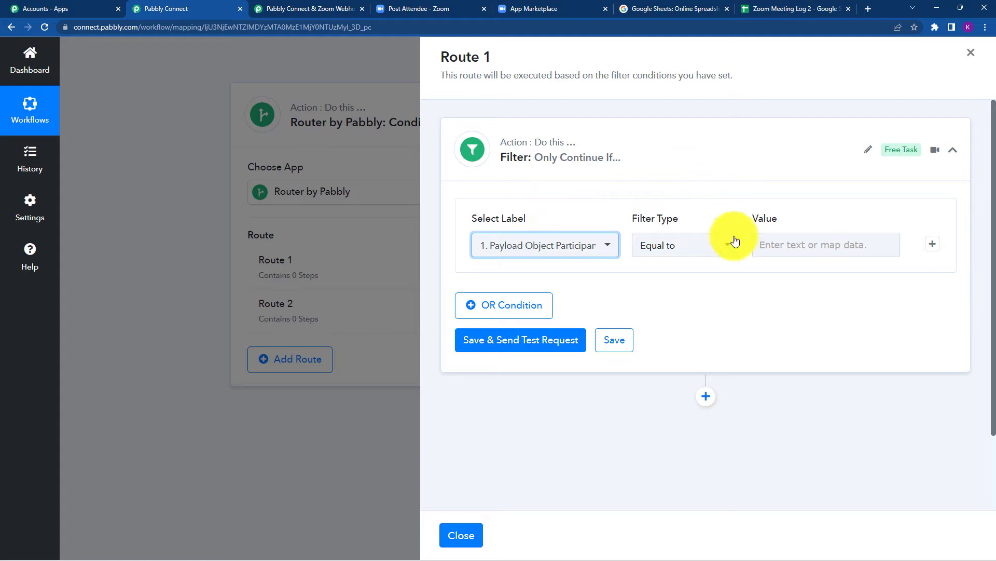
click(684, 244)
click(685, 243)
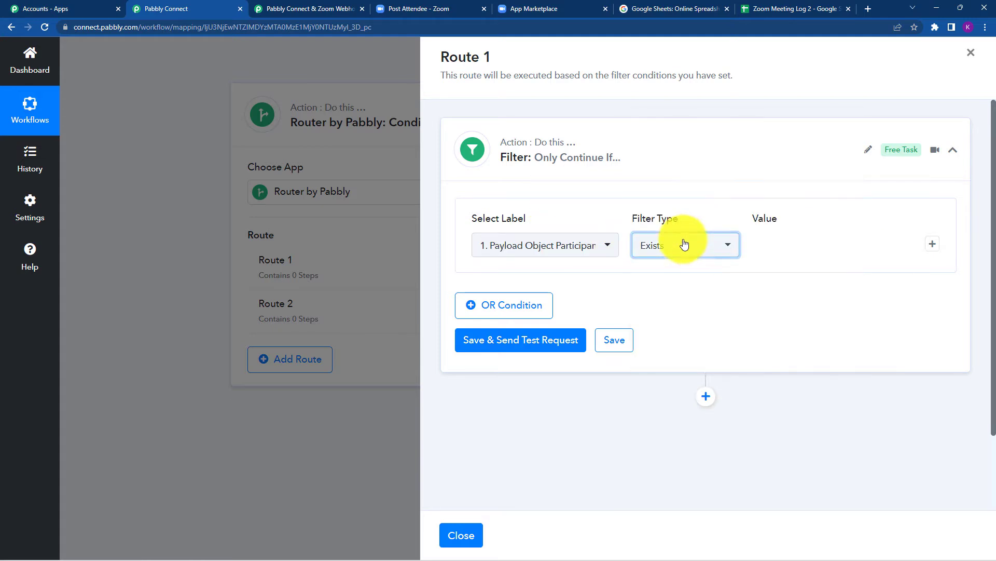
click(577, 339)
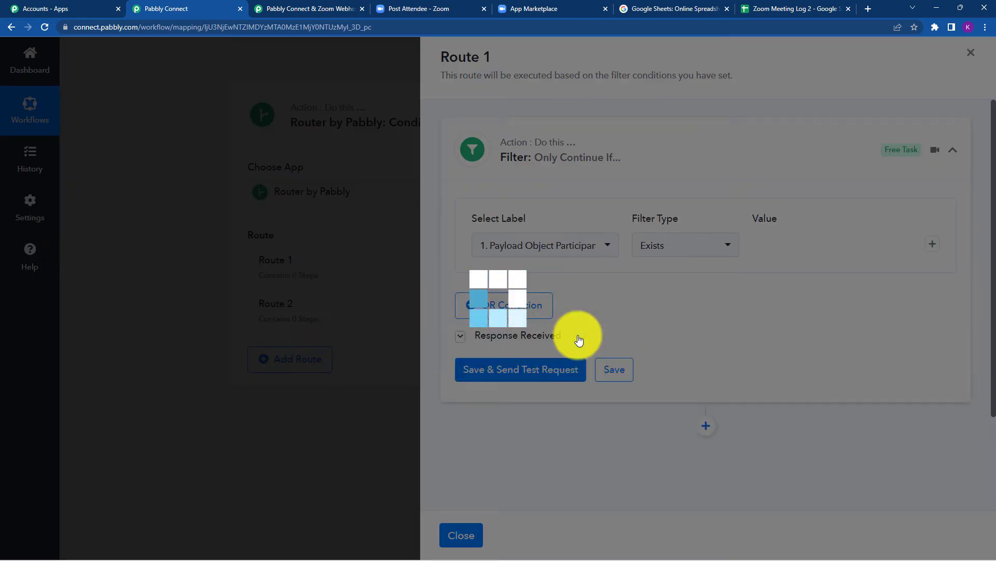
- Add a Google Sheets action after Route 1's filter with the Add New Row event
scroll(711, 376, down, 3)
click(711, 378)
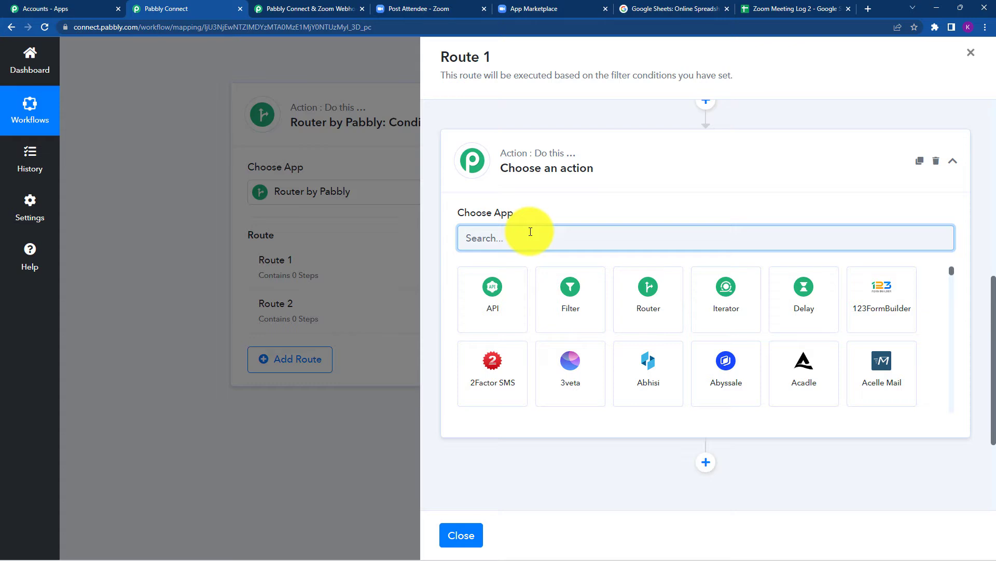
text(googl)
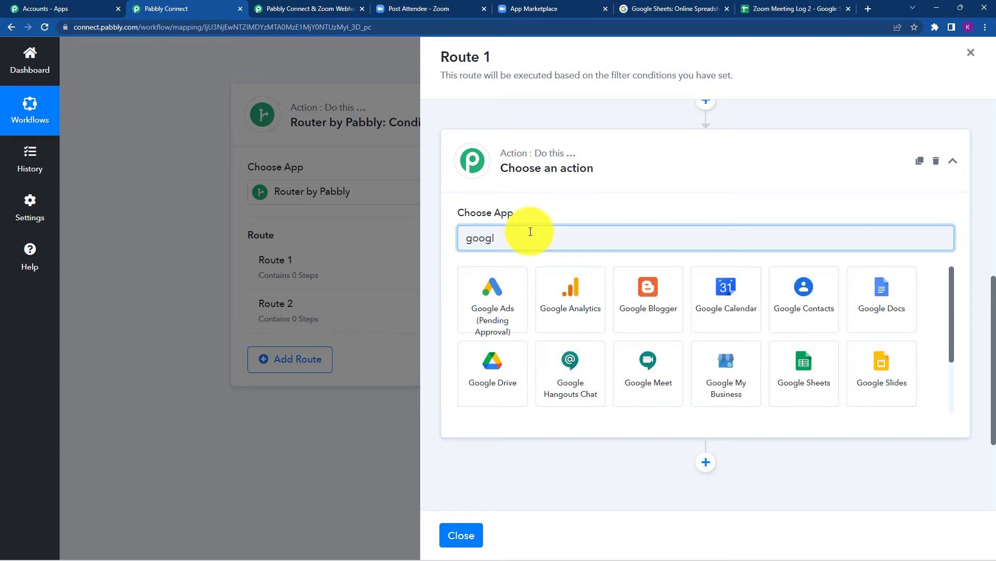
text(e sh)
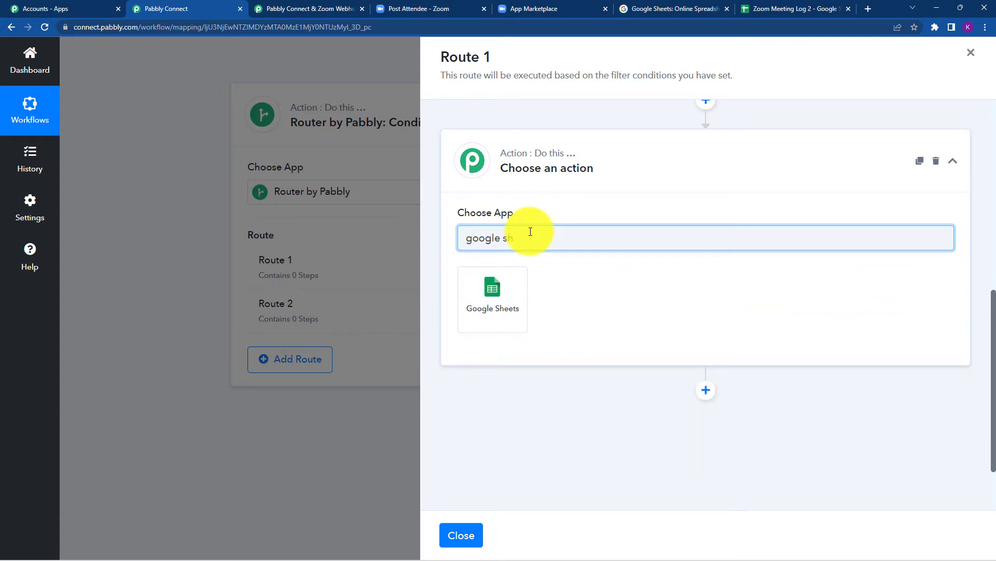
click(491, 289)
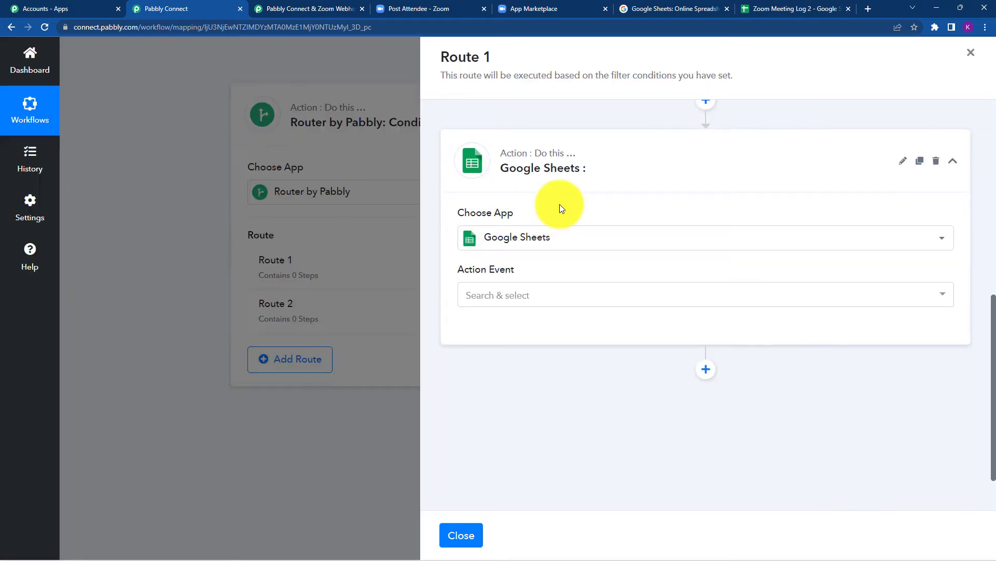
click(559, 295)
click(548, 155)
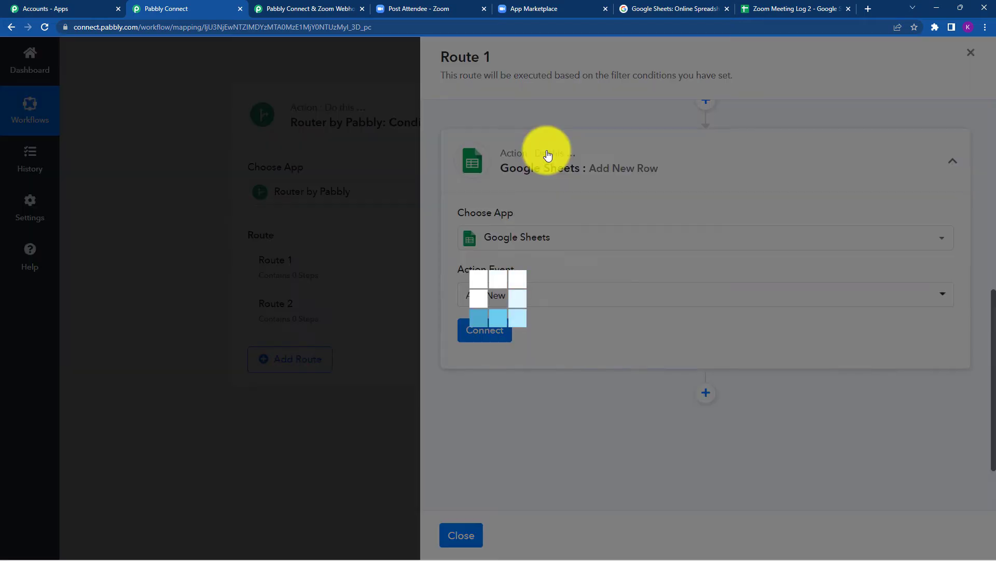
- Authorize a new Google Sheets connection for the action and select Sheet1 of the Zoom Meeting Log 2 spreadsheet
click(474, 335)
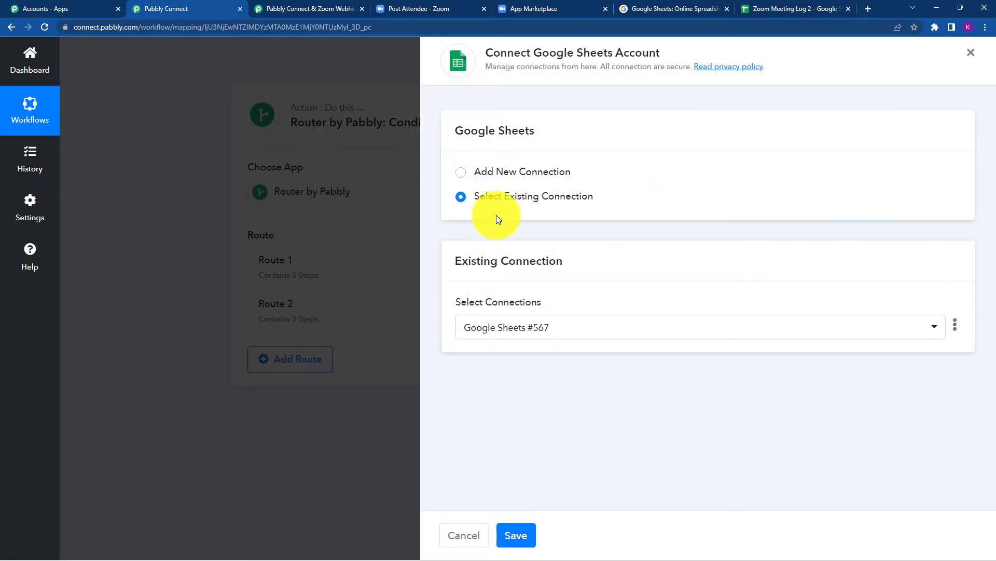
click(485, 167)
click(520, 321)
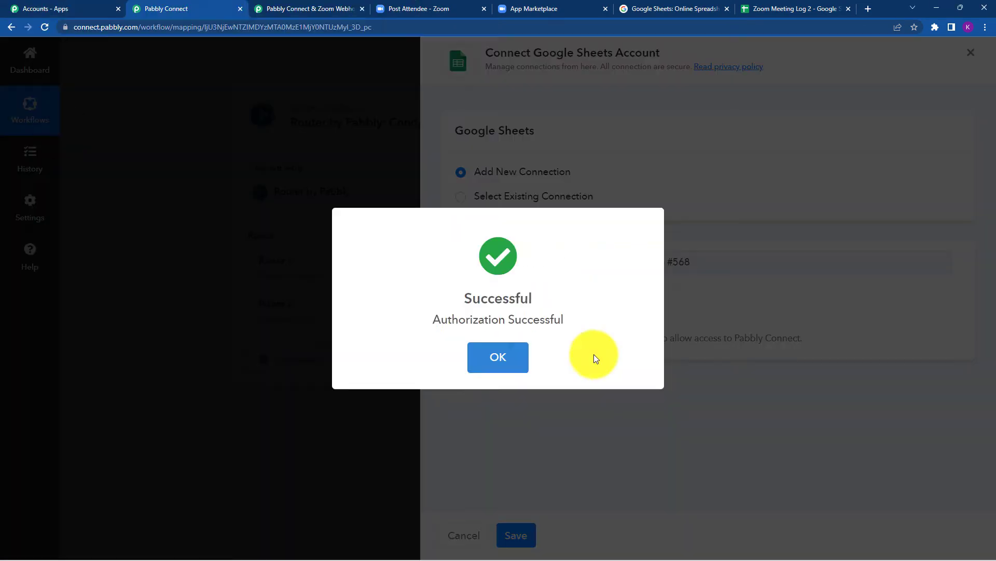
click(517, 358)
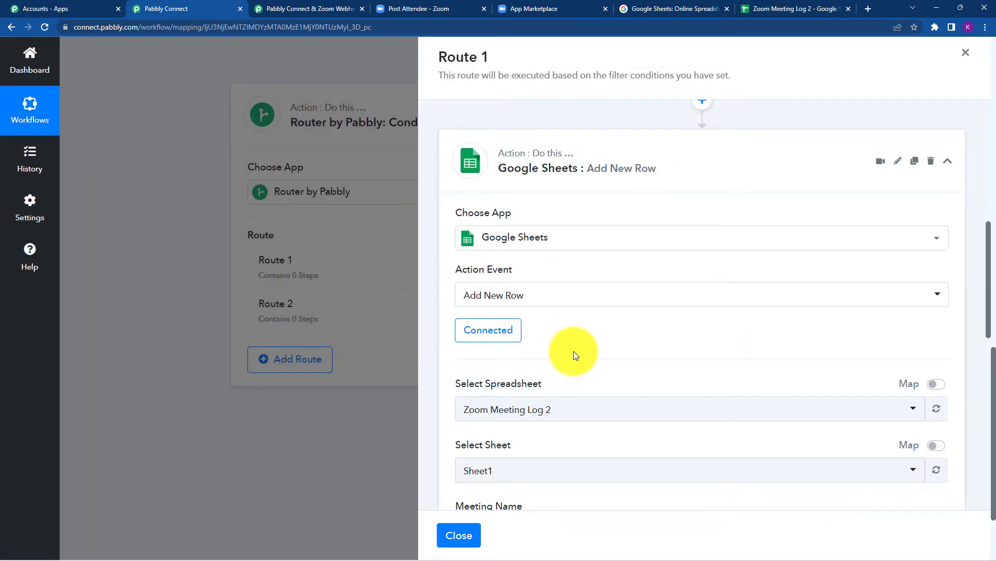
- Switch to Google Sheets to check the log's column headers, and return to the Route 1 action in Pabbly Connect
click(766, 7)
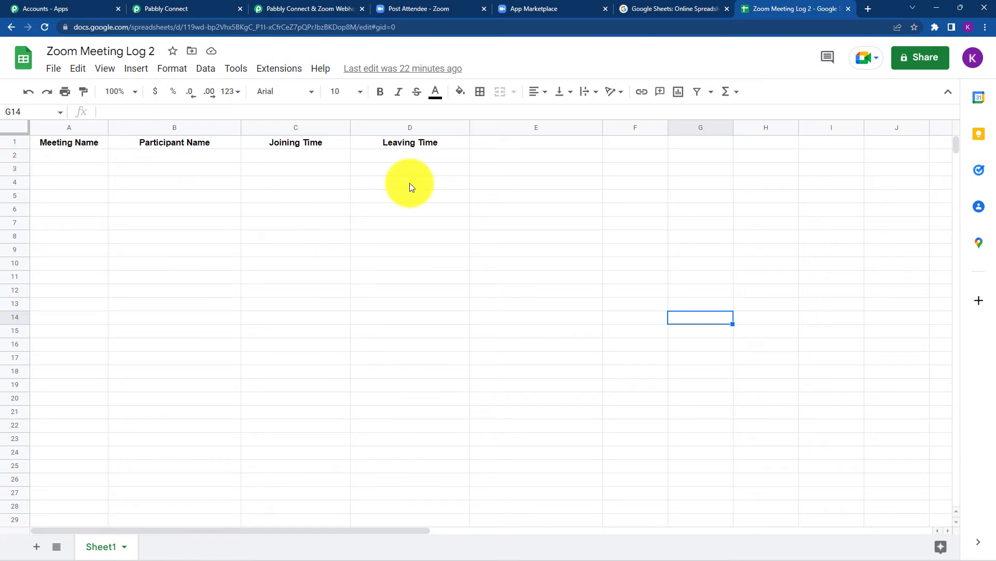
click(207, 3)
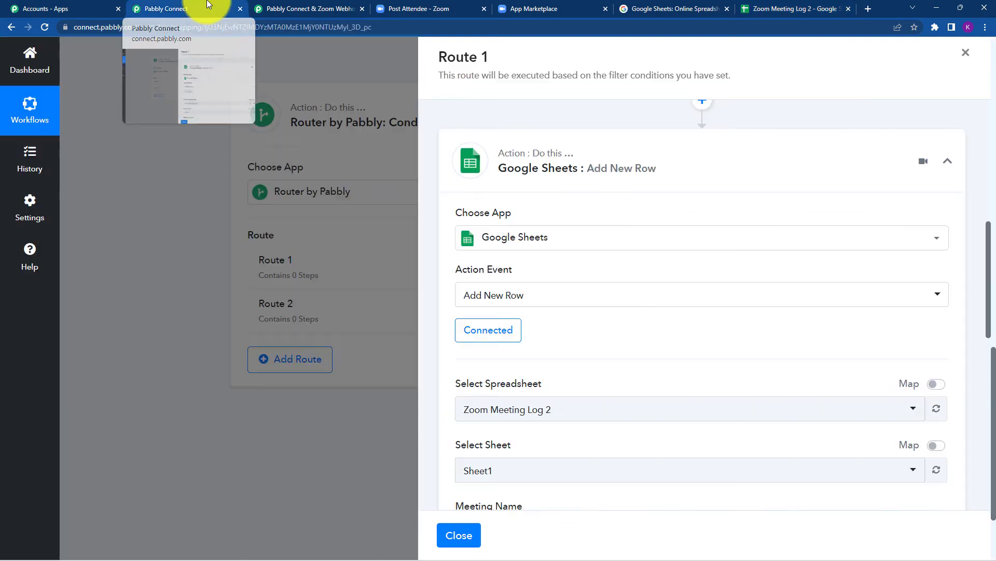
scroll(649, 291, down, 1)
scroll(650, 291, down, 1)
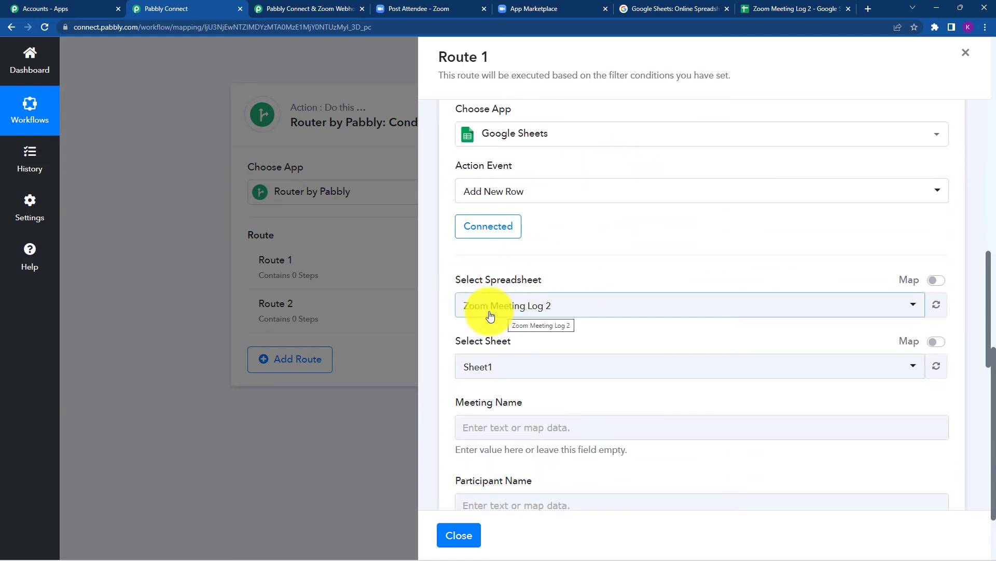
- Map the Meeting Name field to the Zoom webhook's Payload Object Topic value
scroll(590, 289, down, 2)
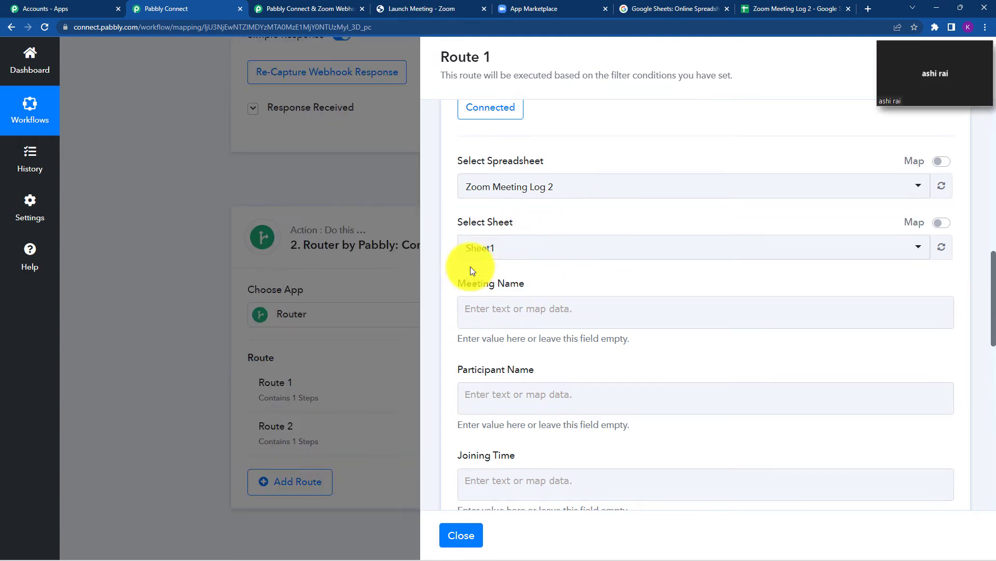
click(479, 301)
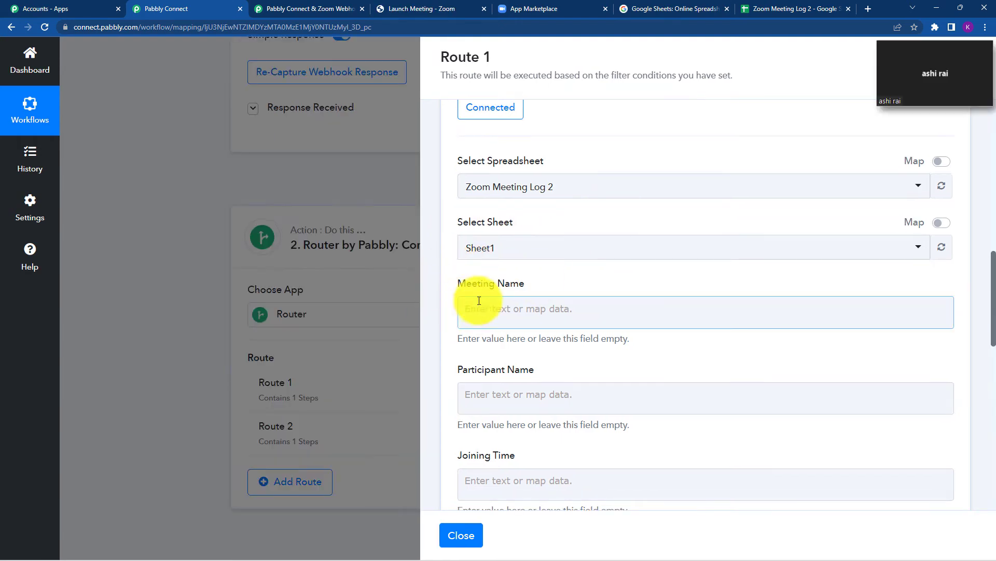
click(567, 302)
click(678, 390)
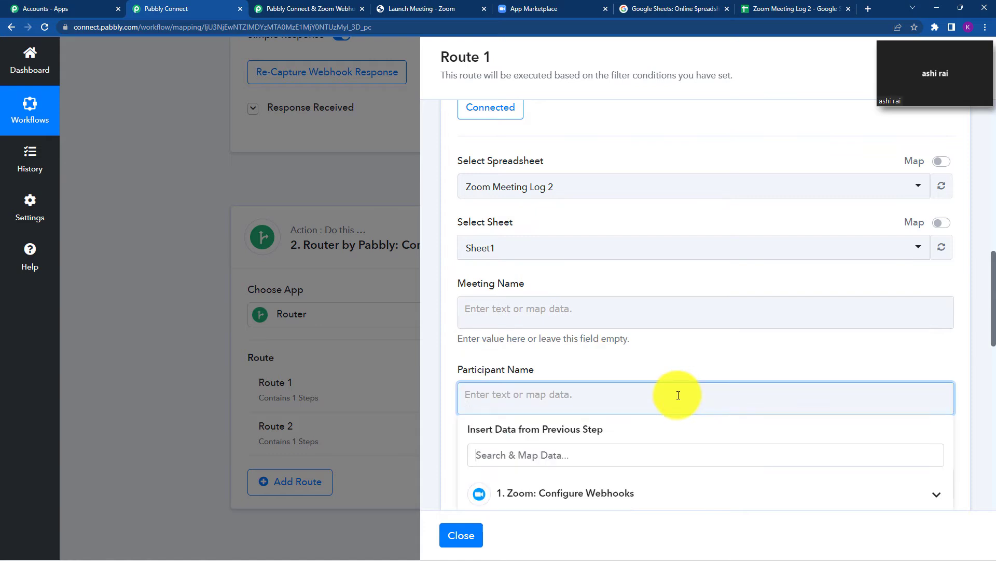
click(550, 297)
click(662, 400)
scroll(662, 400, down, 2)
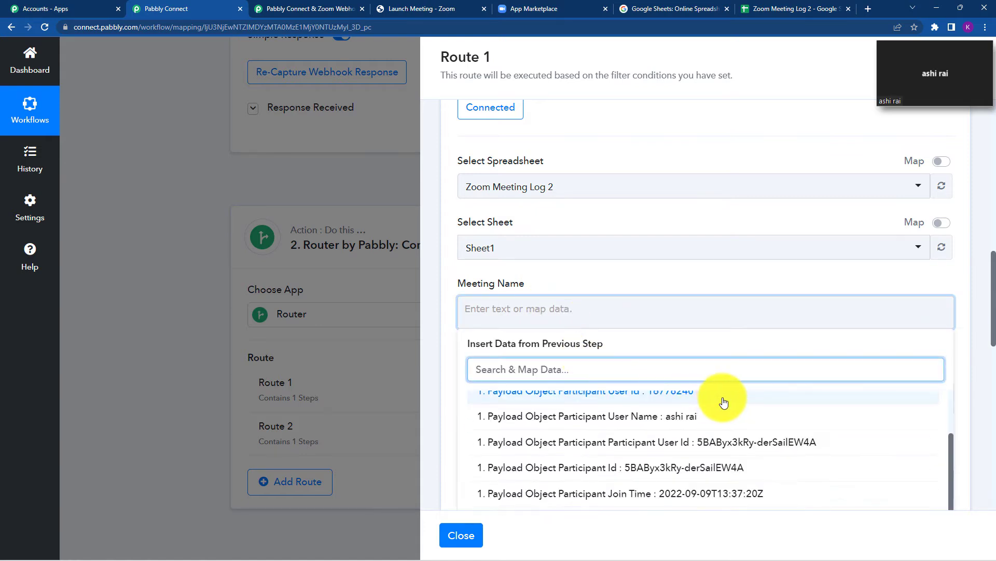
text(nam)
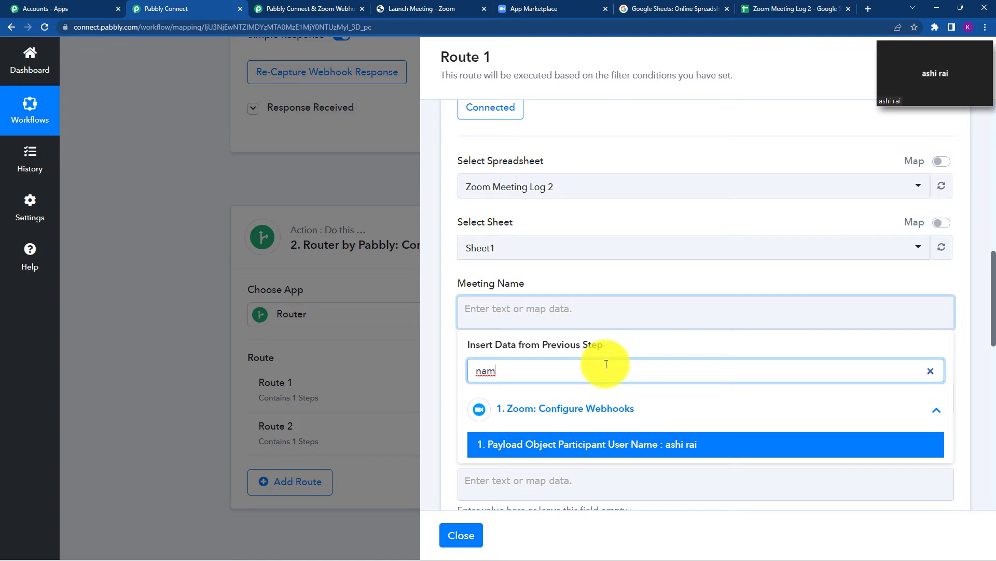
key(BackSpace)
key(BackSpace)
key(BackSpace)
scroll(727, 383, down, 5)
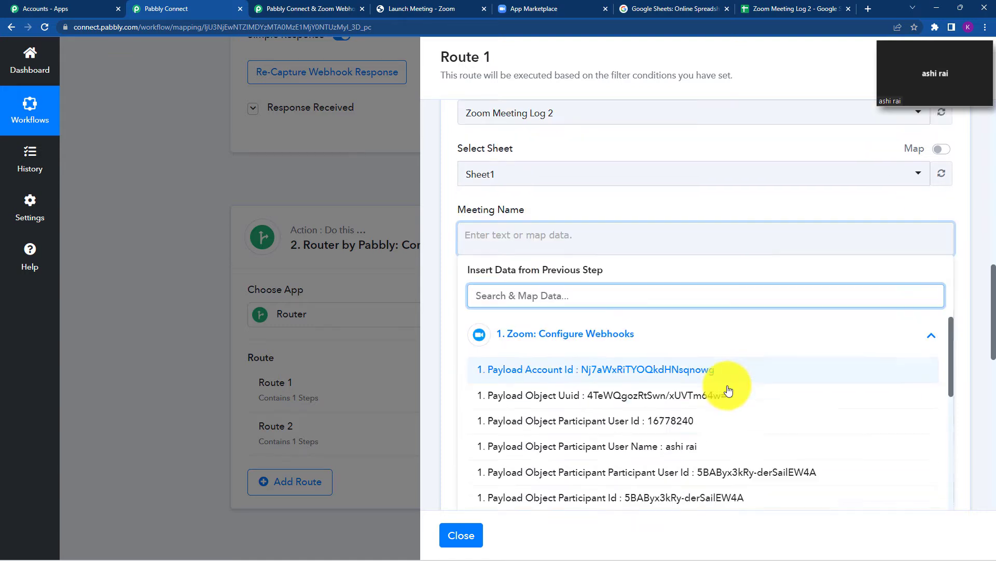
scroll(800, 355, down, 4)
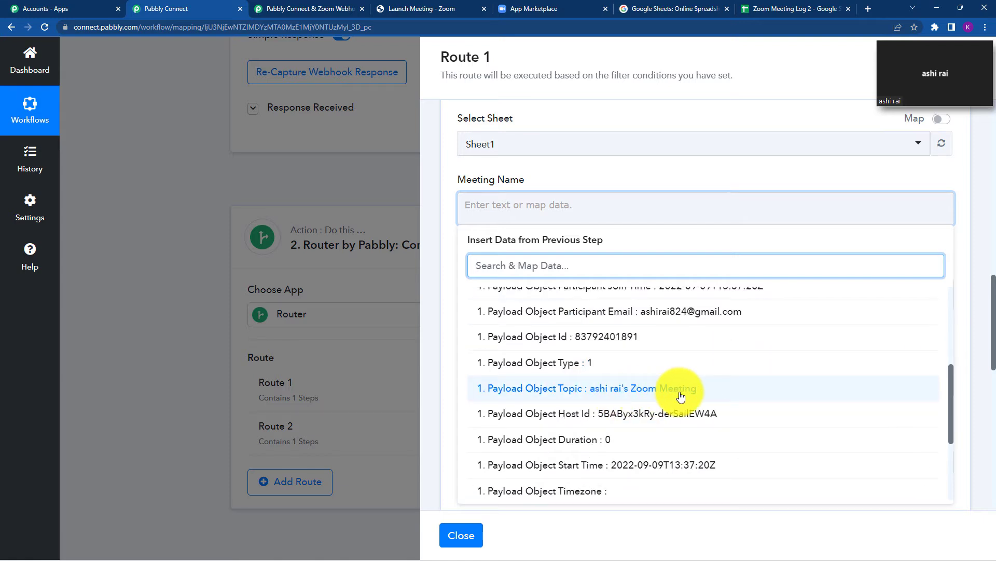
click(664, 393)
click(616, 169)
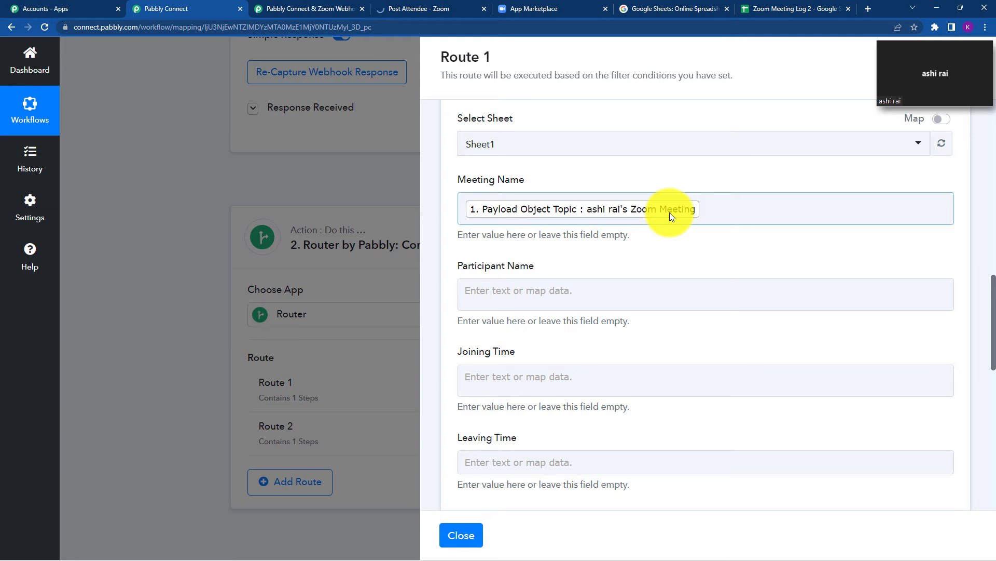
- Map the Participant Name field to the Zoom webhook's Payload Object Participant User Name value
click(516, 293)
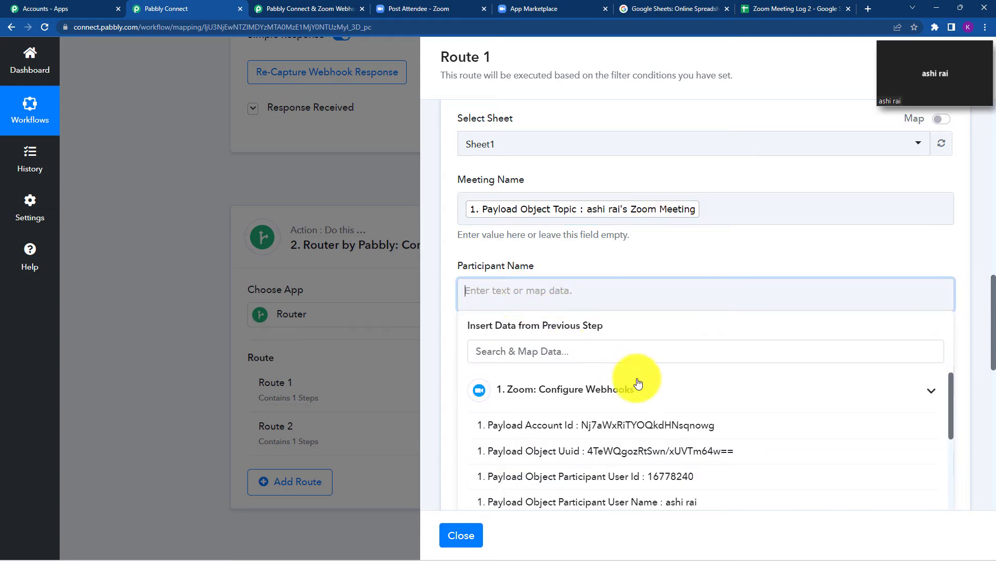
scroll(638, 383, down, 2)
click(667, 383)
click(653, 260)
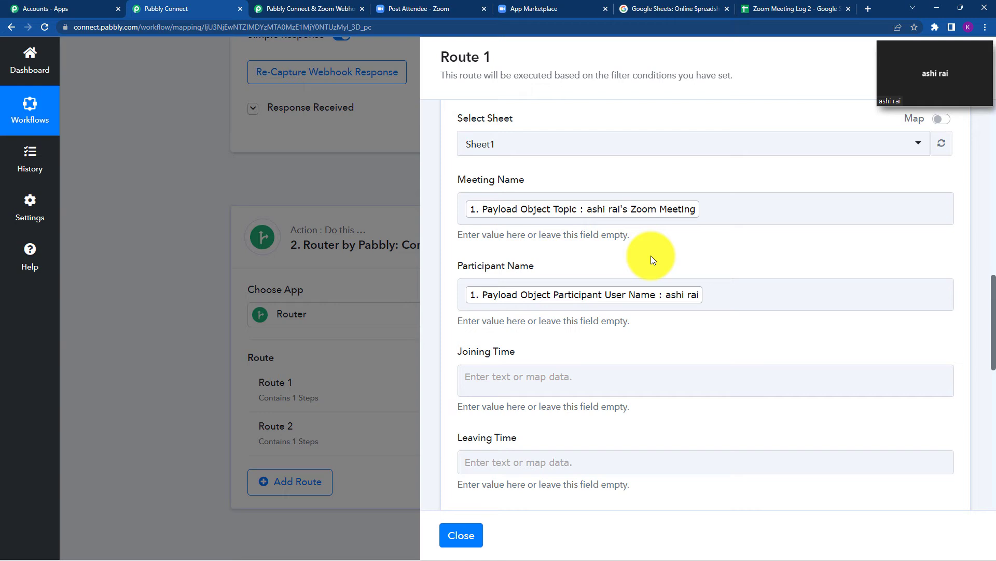
- Map the Joining Time field to the Zoom webhook's Payload Object Participant Join Time value
scroll(757, 354, down, 3)
click(539, 217)
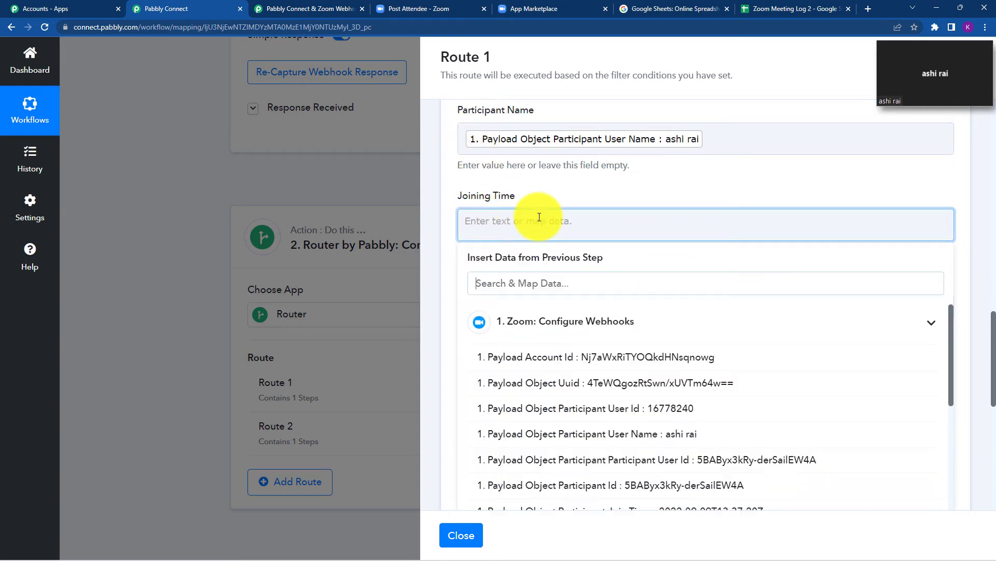
scroll(696, 358, down, 2)
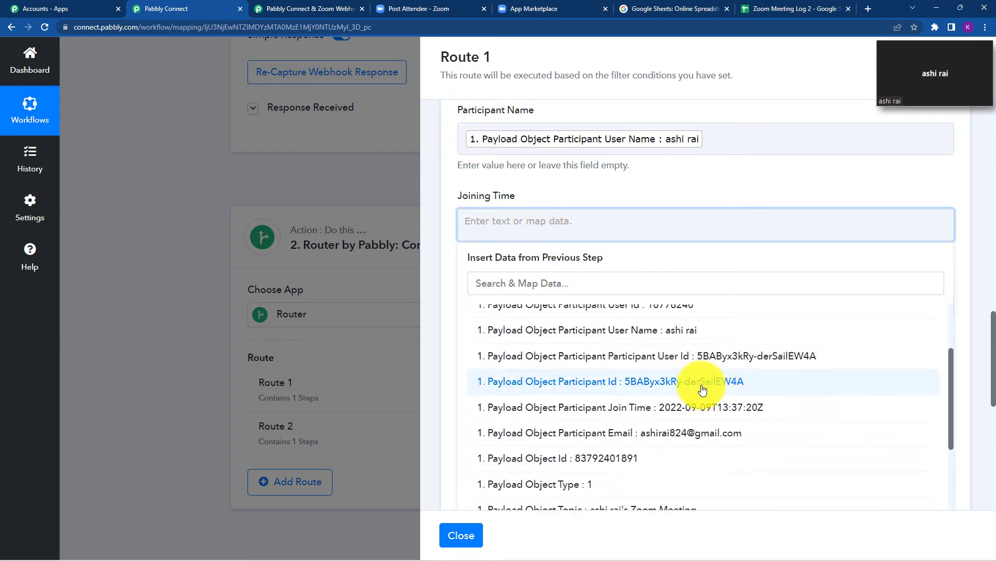
click(695, 409)
click(636, 190)
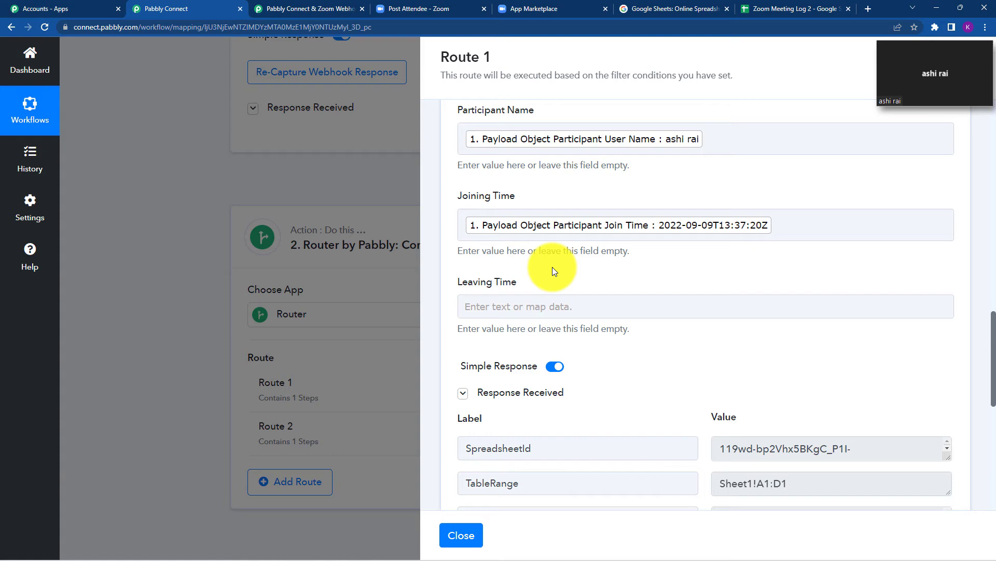
- Save Route 1's Google Sheets action with a test request, and check the logged row in Google Sheets before closing the route in Pabbly Connect
click(549, 387)
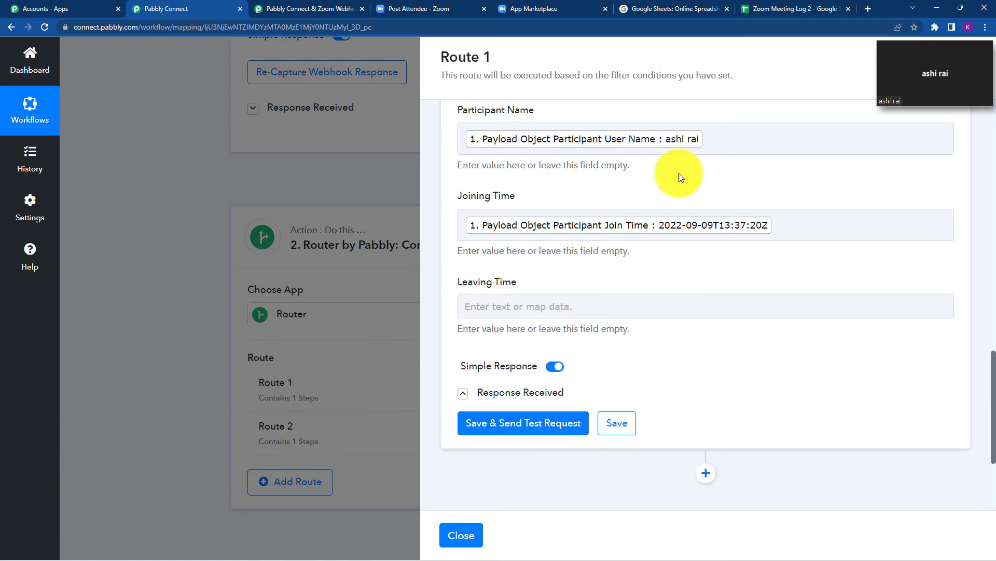
click(578, 423)
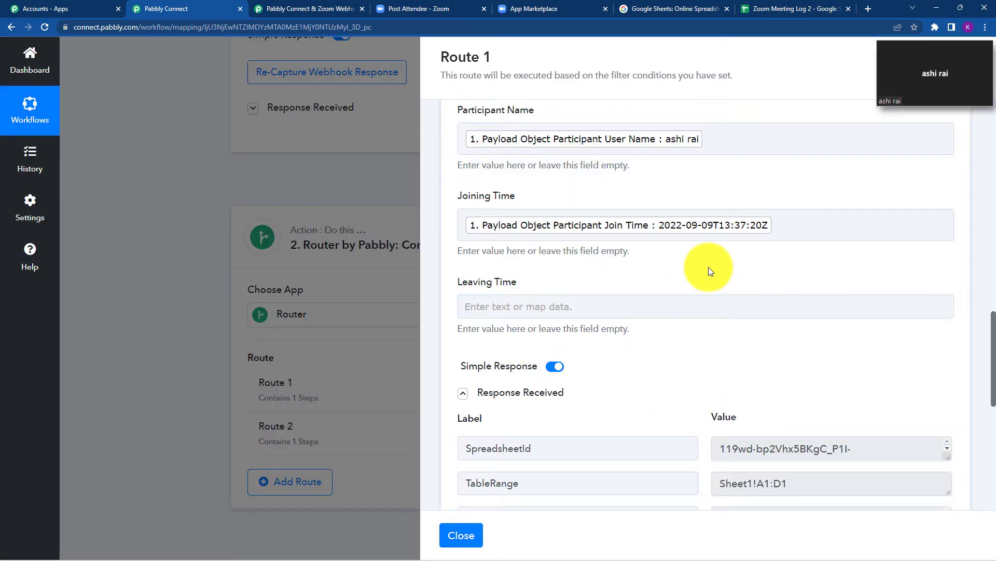
scroll(708, 267, up, 3)
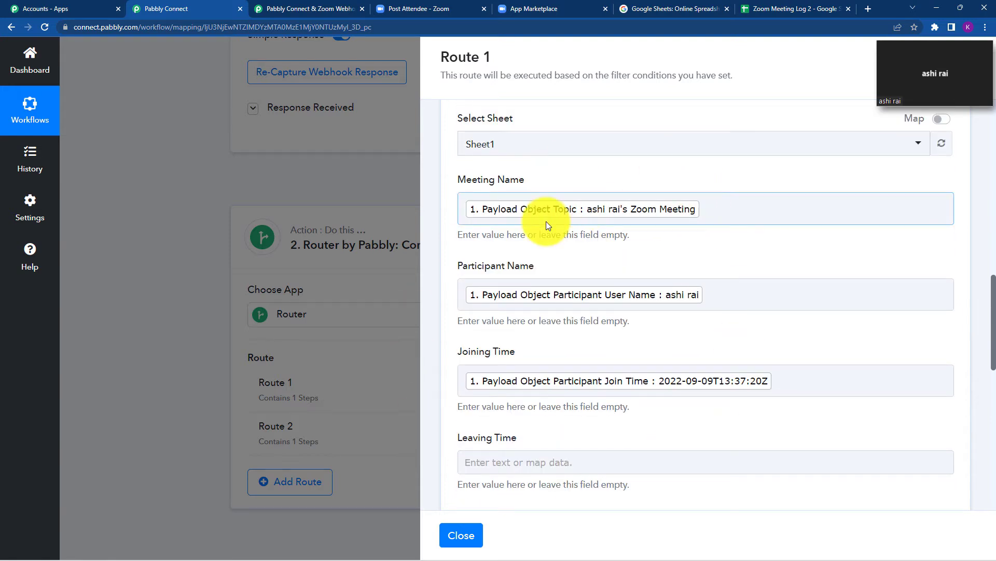
click(759, 7)
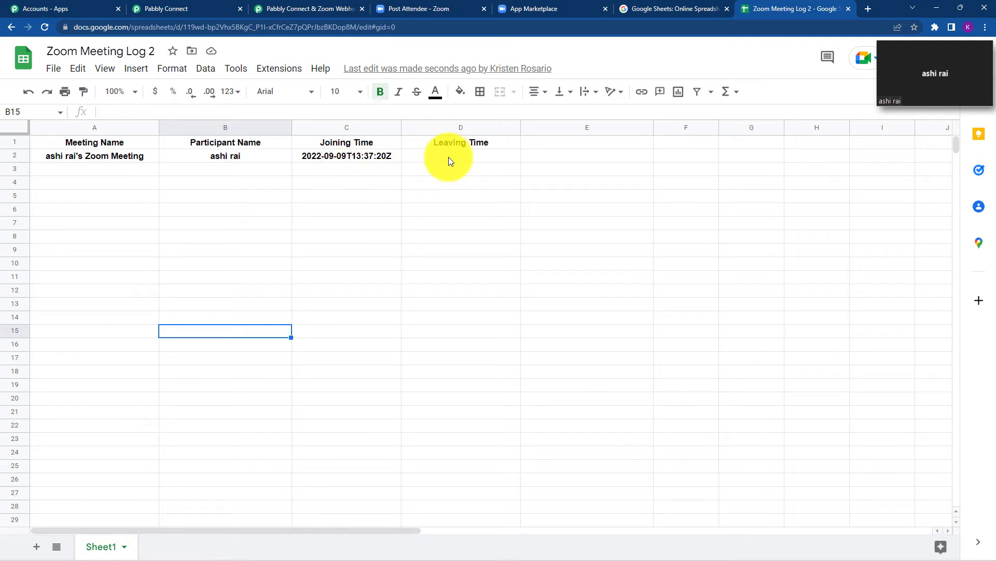
click(188, 8)
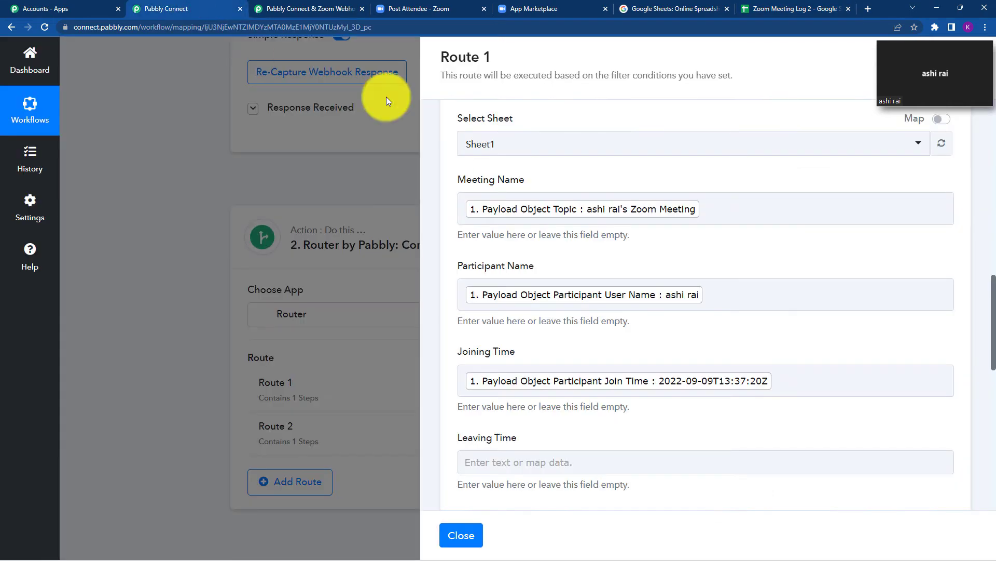
click(461, 535)
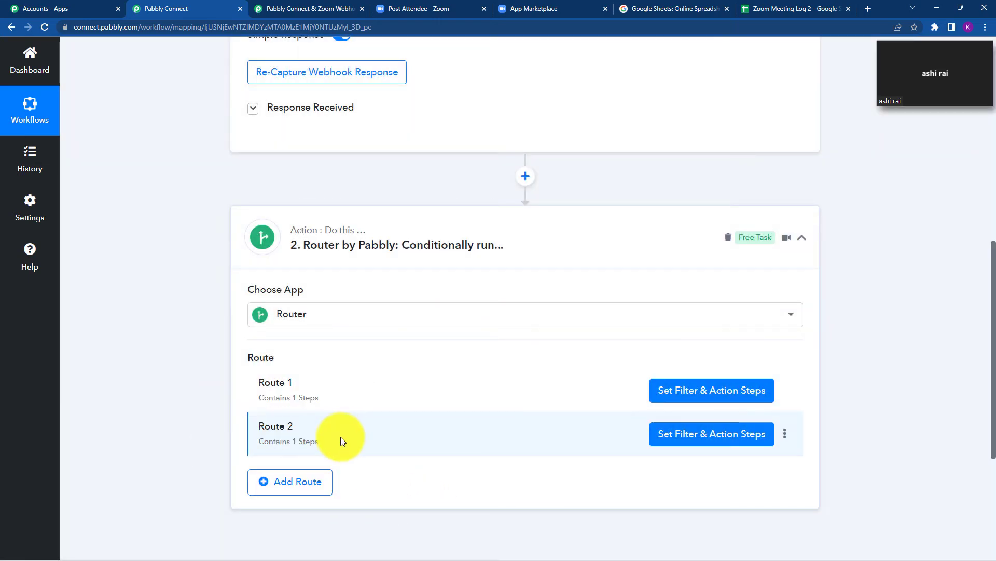
- Start re-capturing the webhook response in the Zoom Configure Webhooks trigger
scroll(385, 366, up, 8)
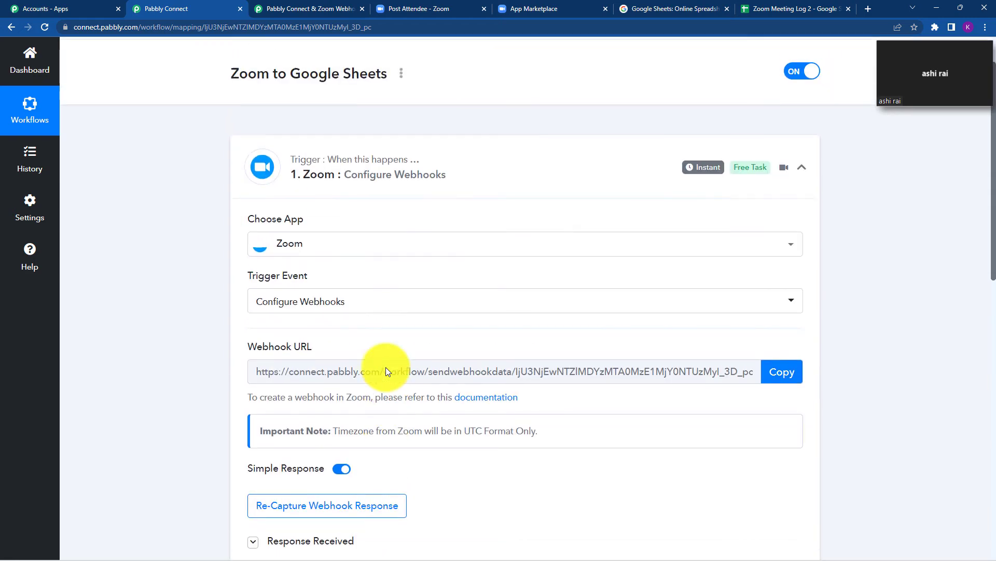
scroll(385, 367, up, 1)
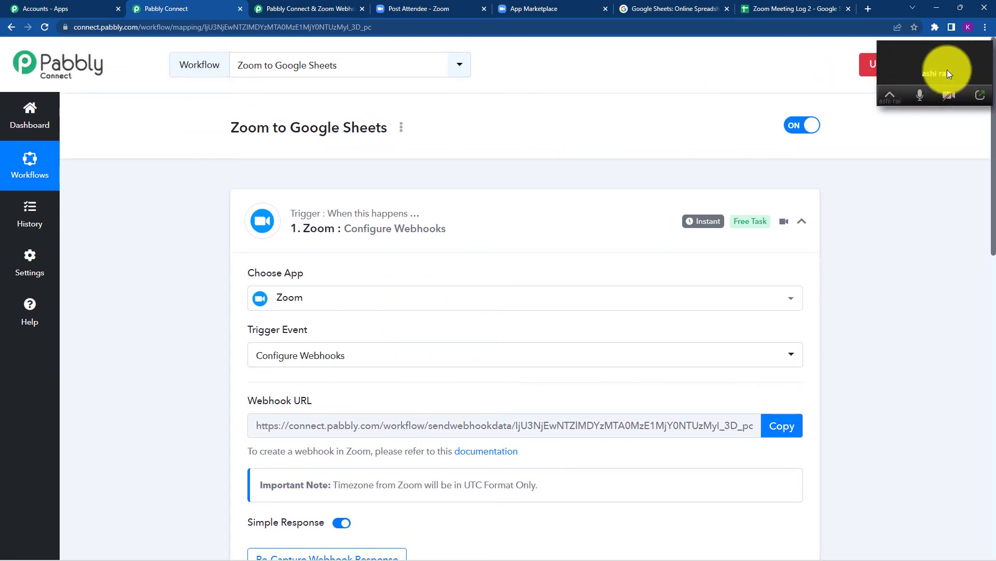
scroll(477, 127, down, 2)
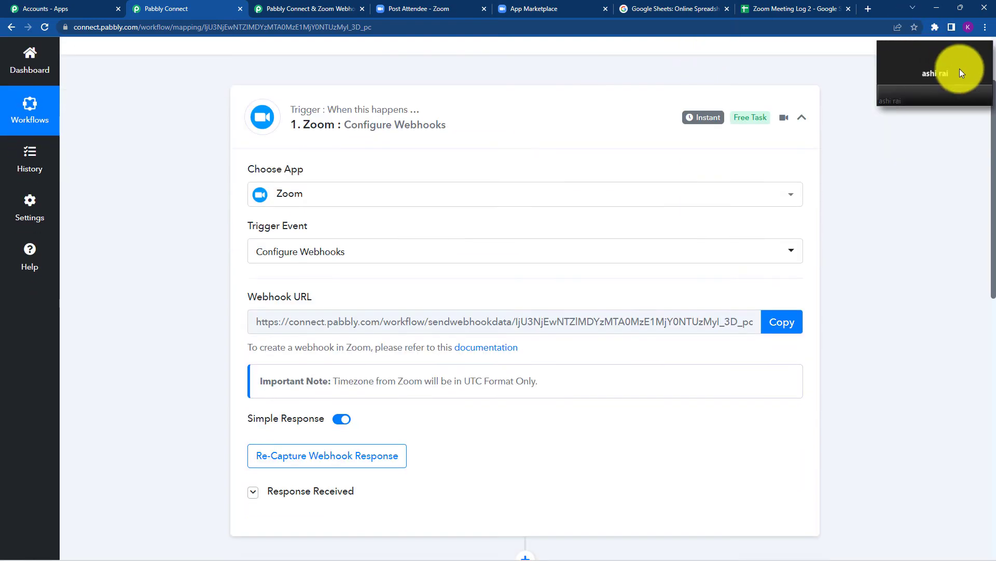
scroll(706, 109, down, 4)
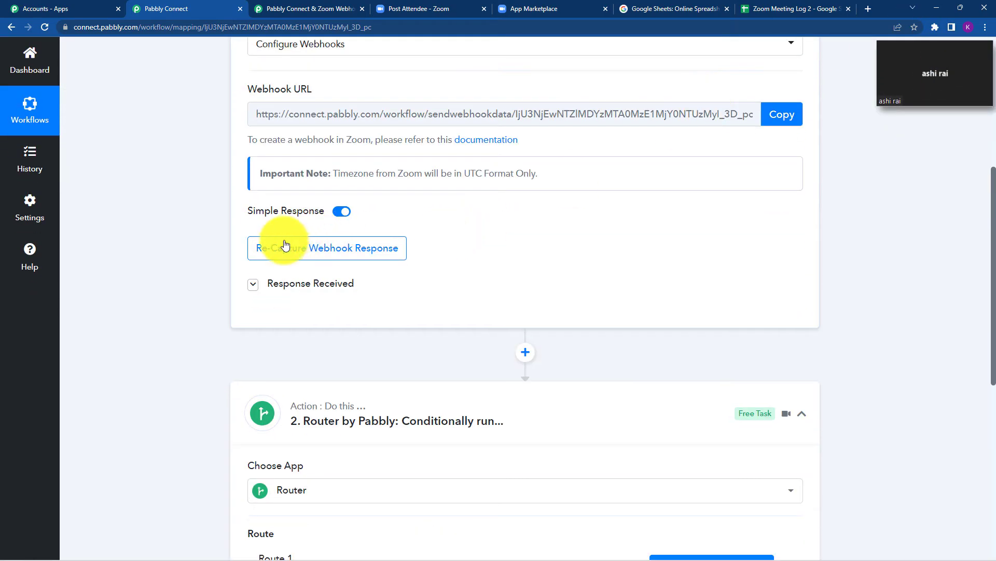
click(284, 246)
click(470, 369)
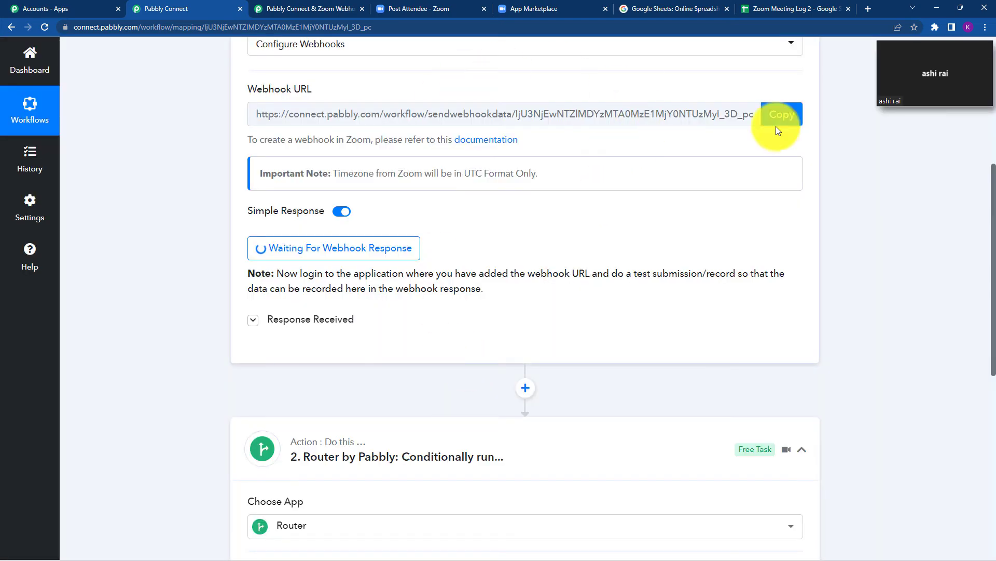
- Switch to the running Zoom meeting and leave it to send the participant-left event, and close the Zoom sign-in window
mouse_move(928, 73)
click(979, 94)
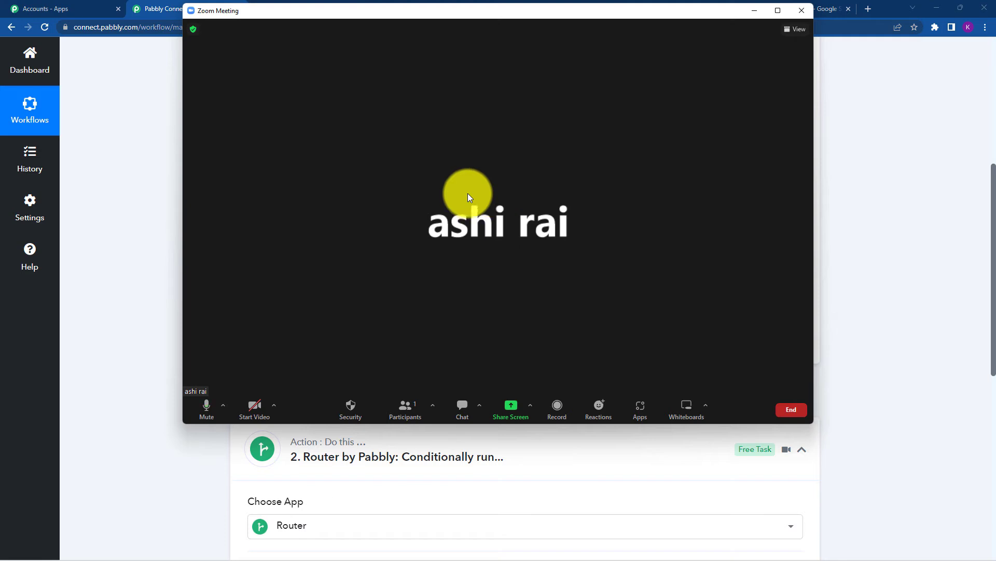
click(792, 409)
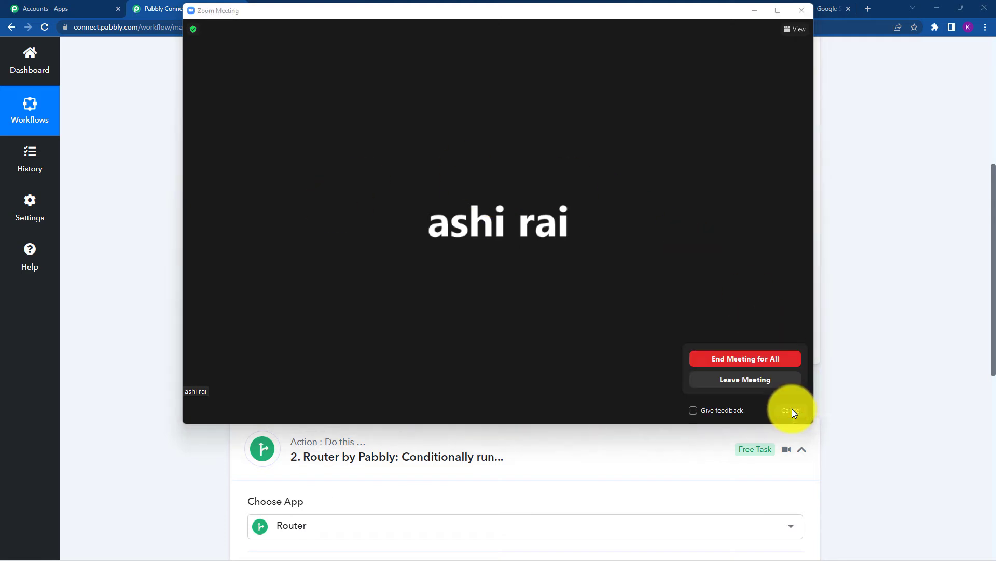
click(774, 382)
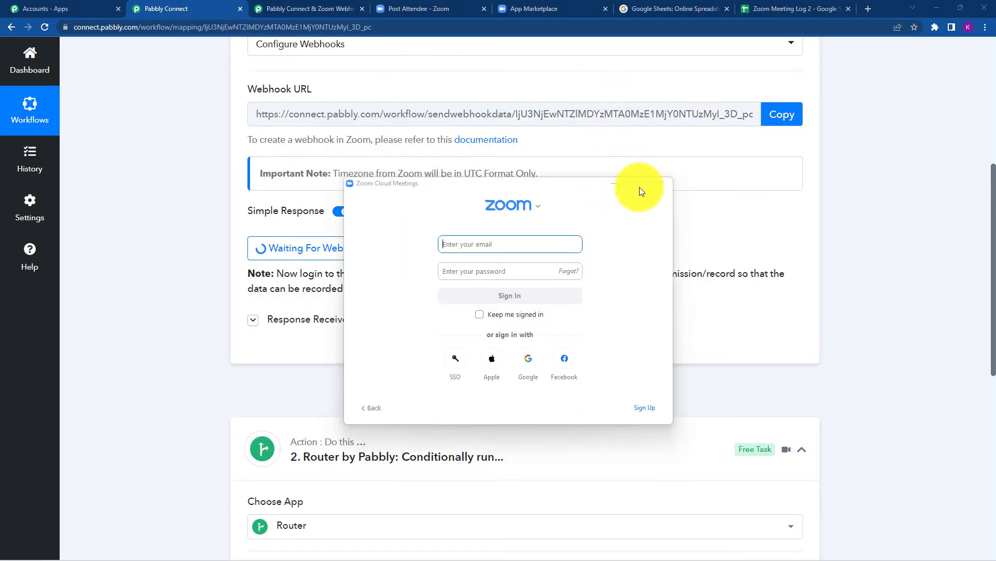
click(656, 183)
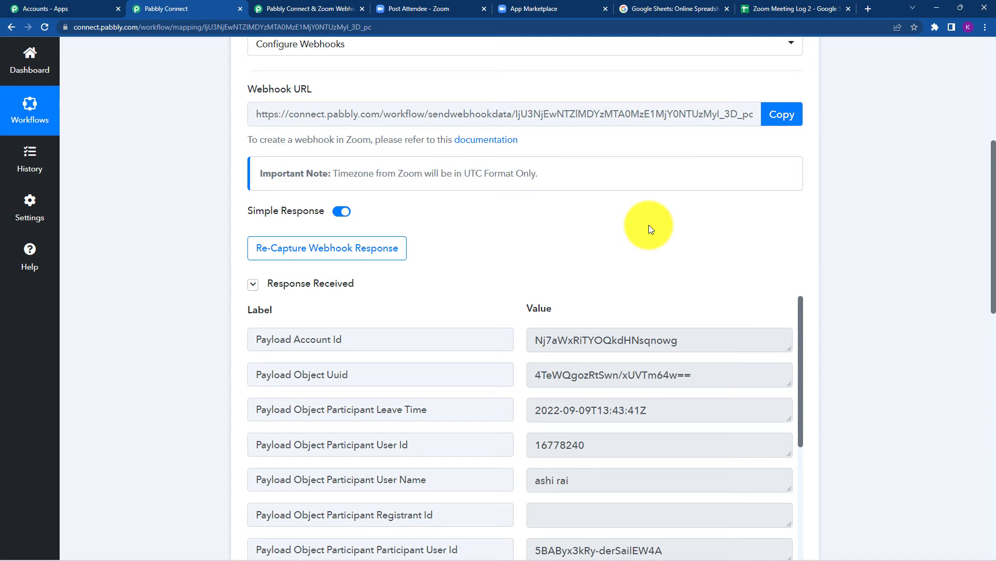
- Review the captured leave response's participant, topic and event fields, and compare them with the log's columns in Google Sheets before returning to Pabbly Connect
scroll(819, 211, down, 2)
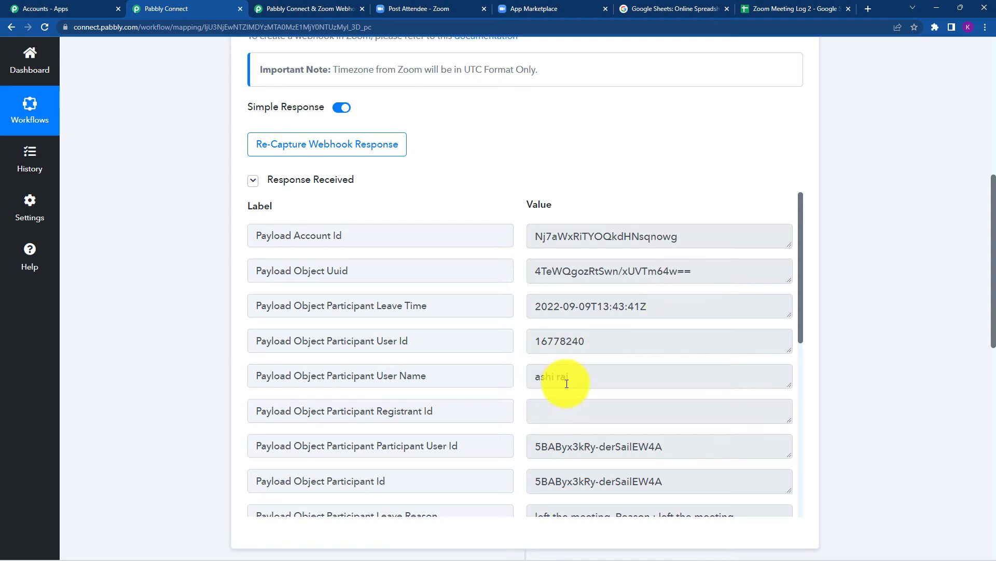
scroll(701, 320, down, 3)
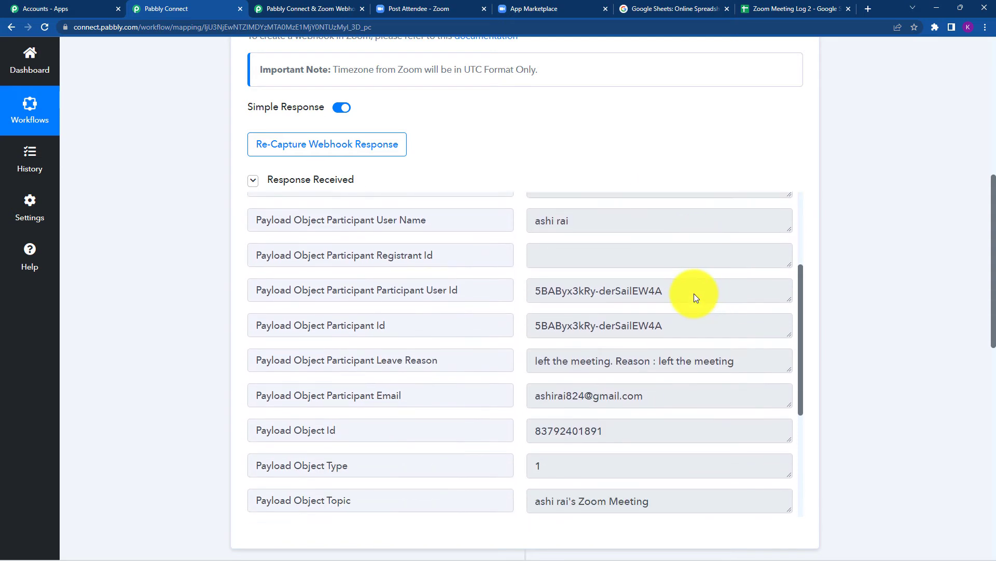
scroll(675, 269, down, 2)
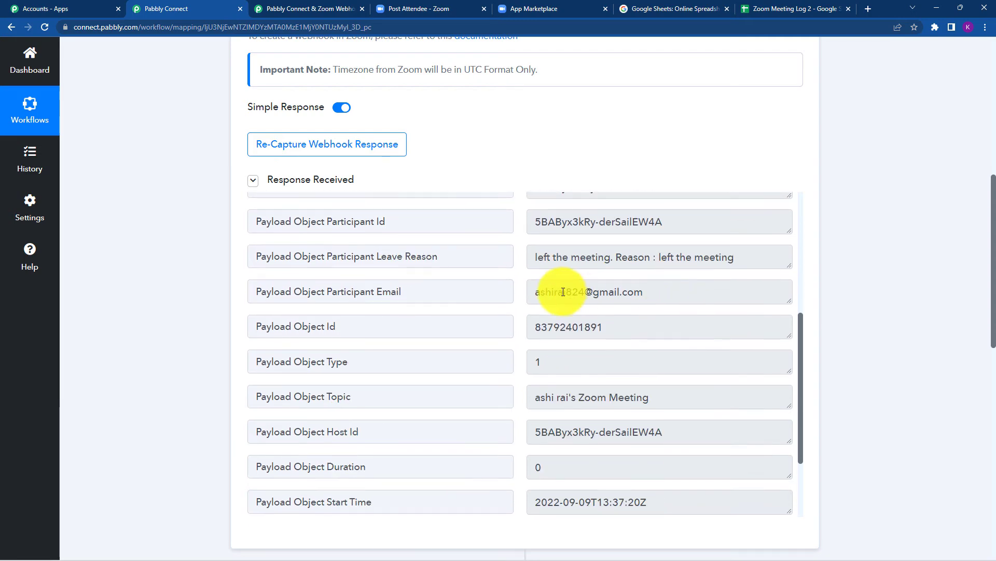
scroll(663, 289, down, 2)
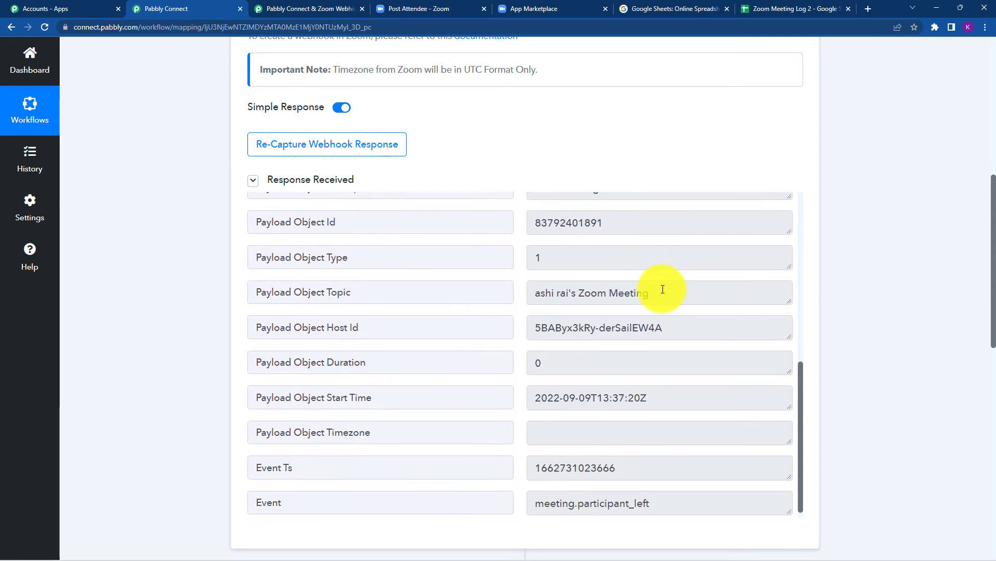
scroll(663, 289, up, 1)
scroll(663, 289, up, 7)
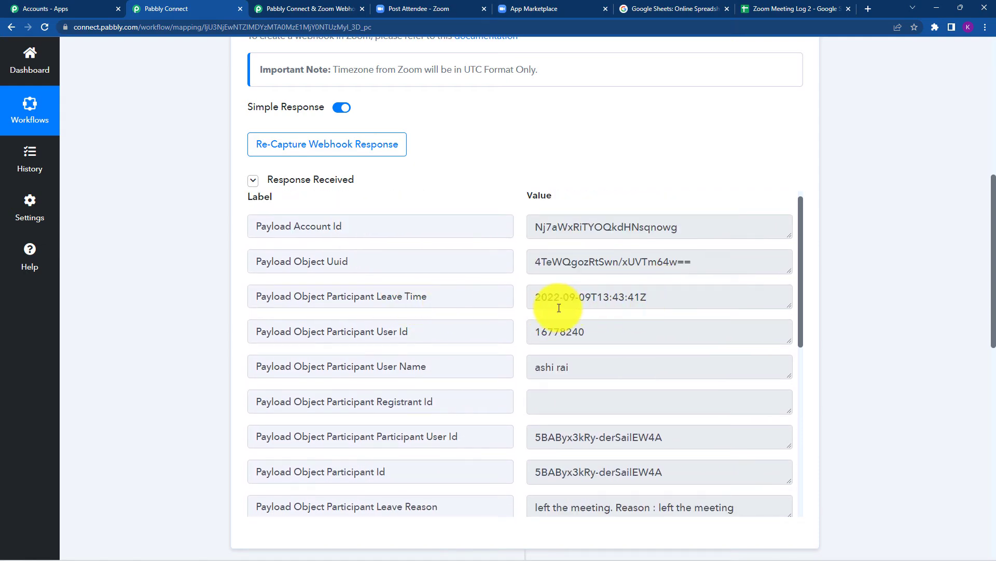
click(791, 9)
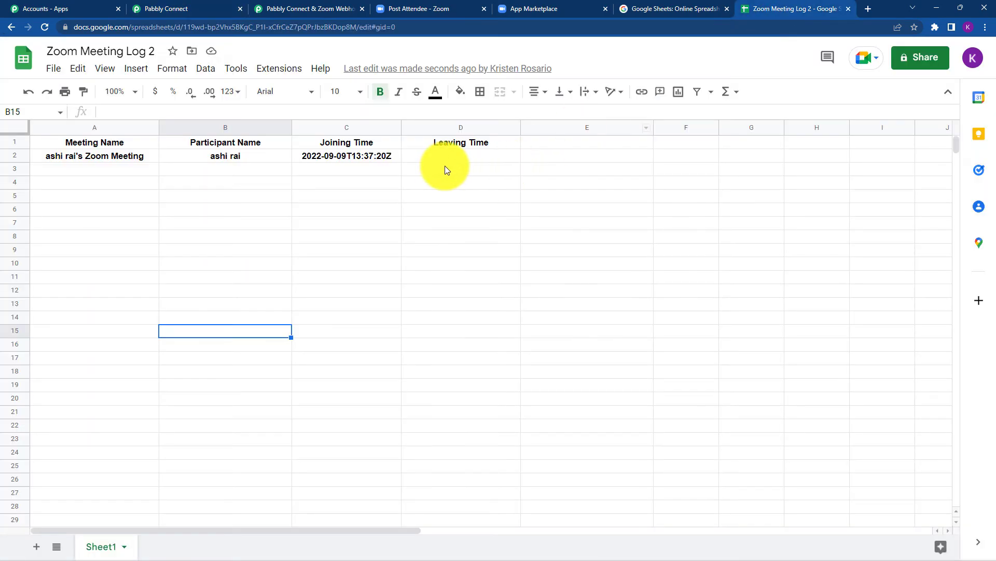
click(175, 8)
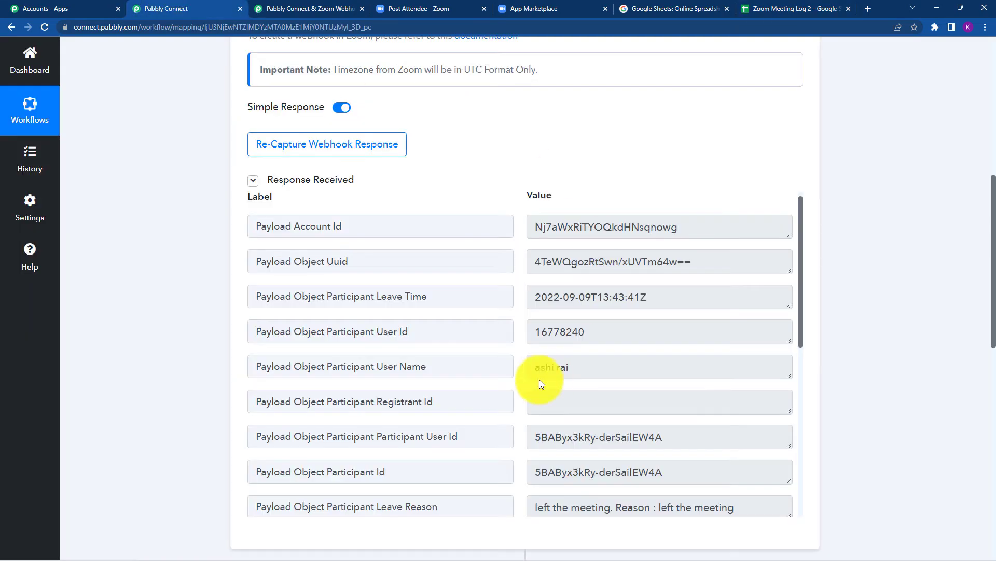
- Set Route 2's filter to continue only if Payload Object Participant Leave Time exists, and save it with a test request
scroll(889, 215, down, 10)
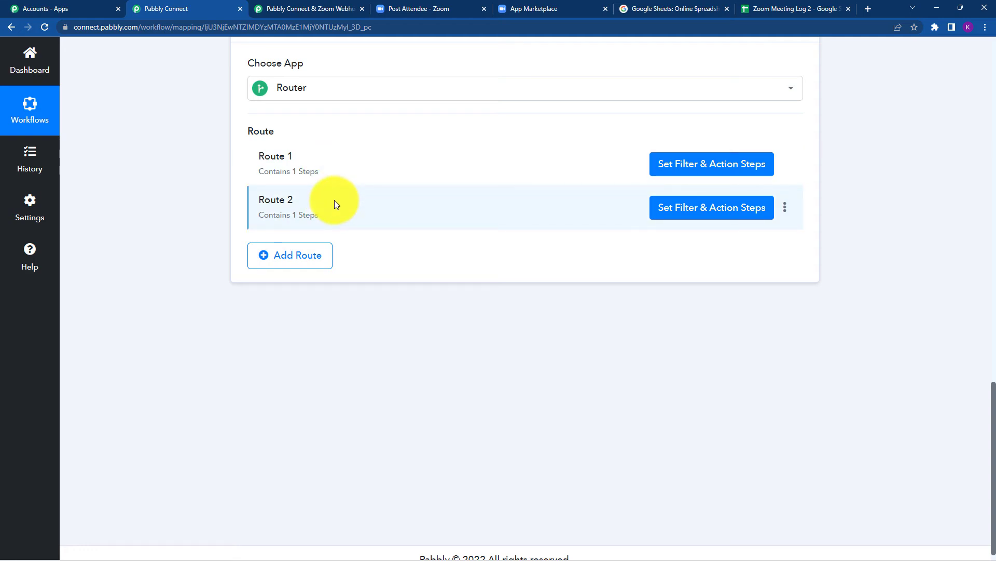
click(682, 217)
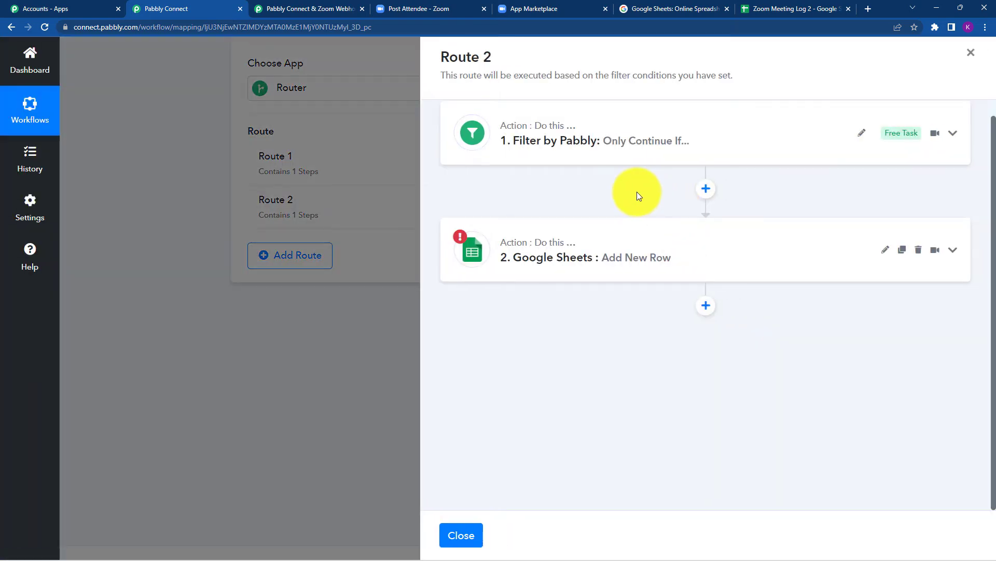
click(578, 169)
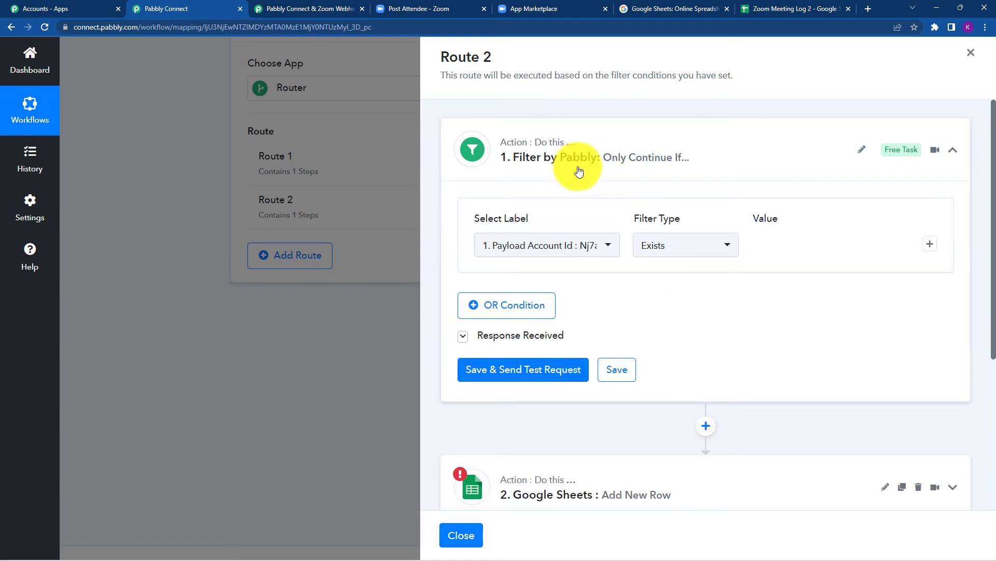
click(584, 245)
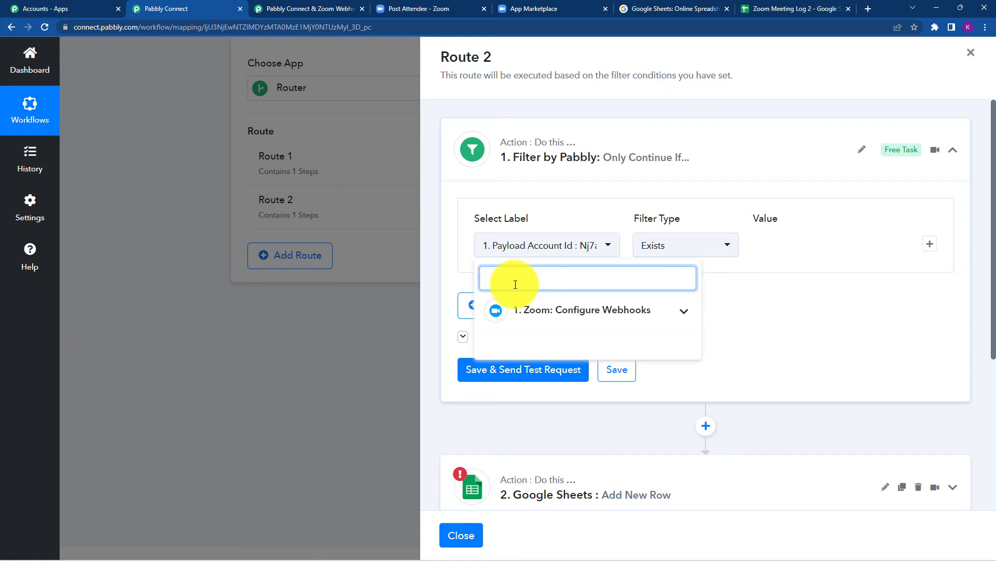
text(lea)
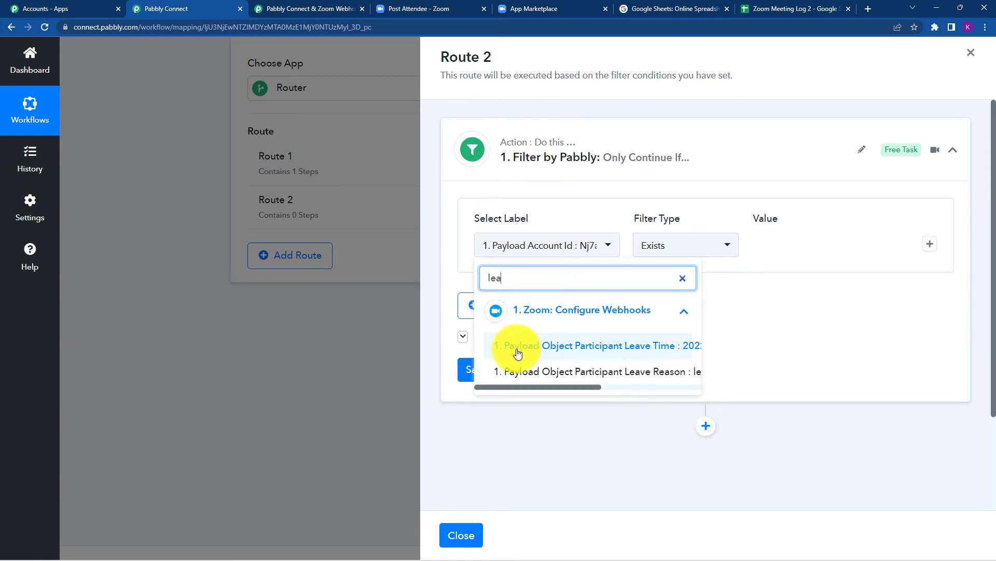
click(640, 350)
click(563, 375)
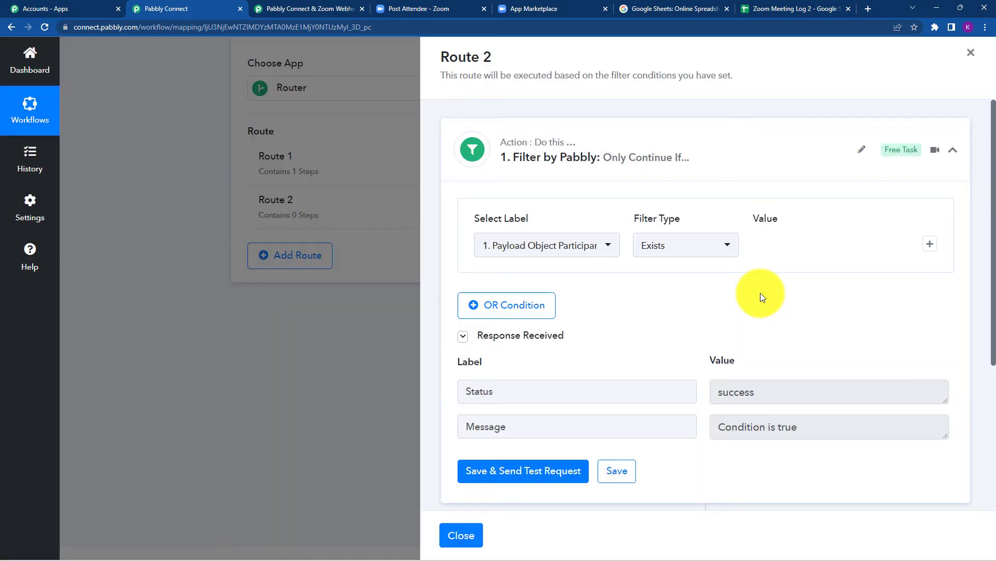
- Switch to Google Sheets to check the Zoom Meeting Log 2 row that needs a leaving time
scroll(761, 293, down, 4)
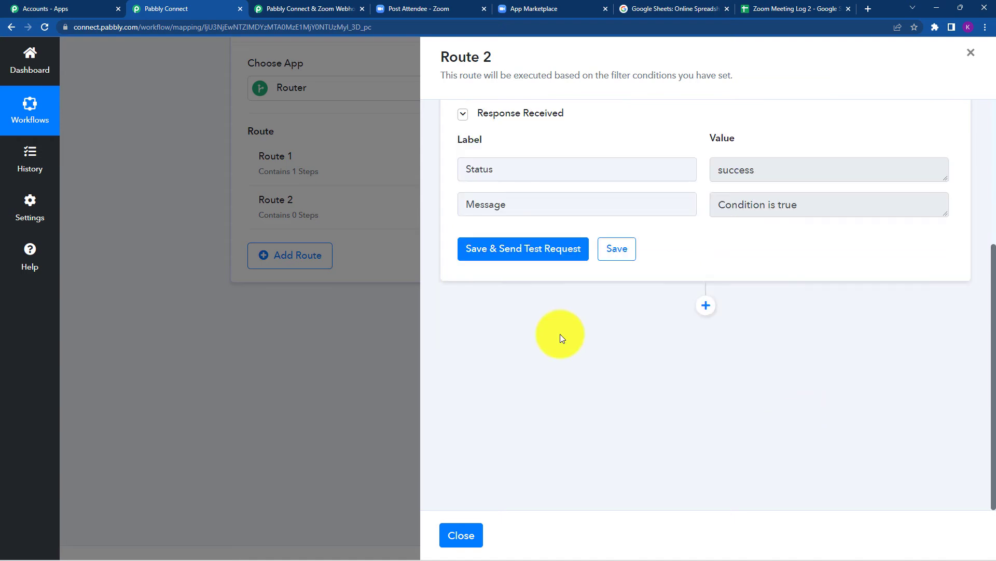
scroll(566, 335, up, 2)
click(810, 8)
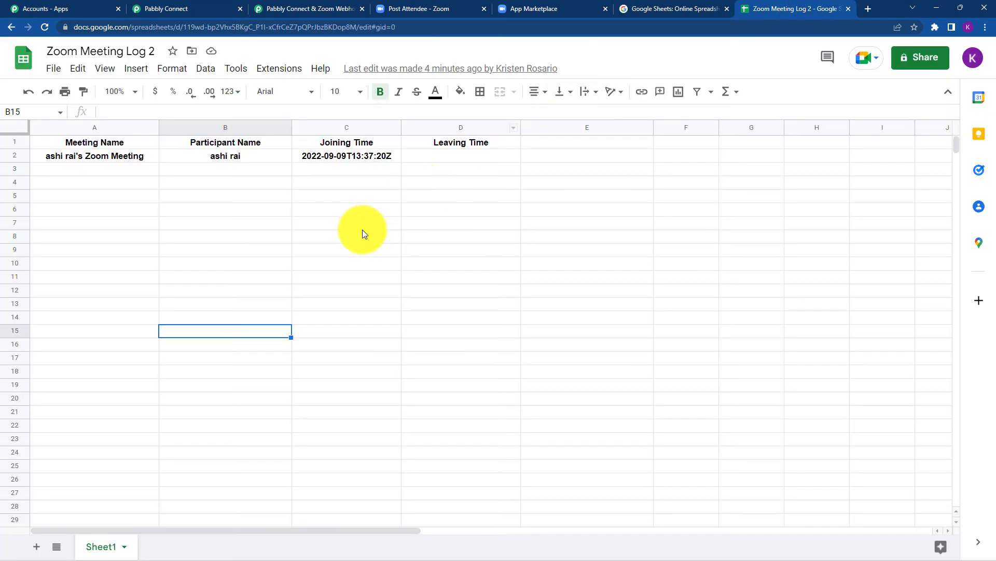
- Return to Pabbly Connect and add a Google Sheets action after Route 2's filter with the Update Cell Value event
click(210, 8)
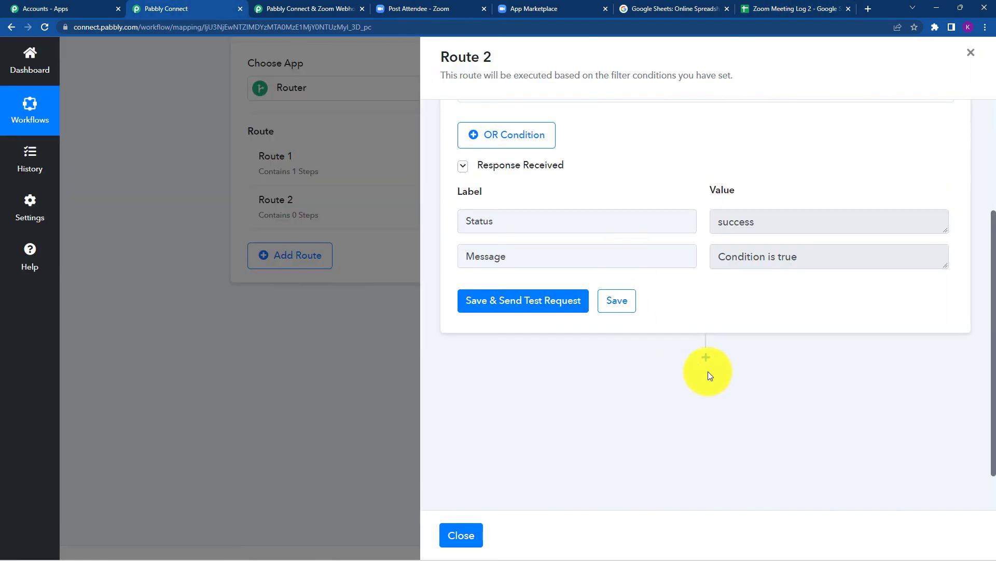
click(707, 357)
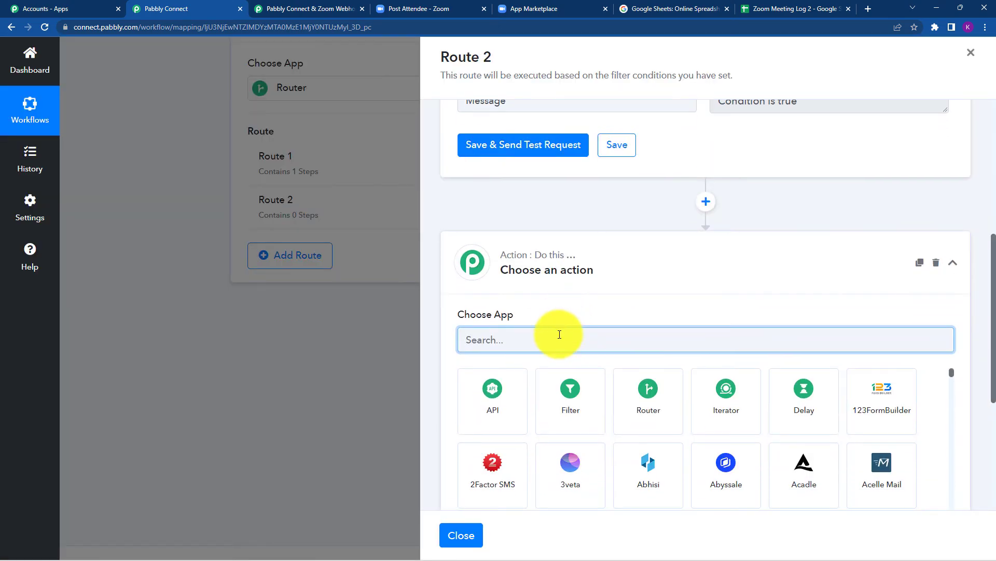
text(google)
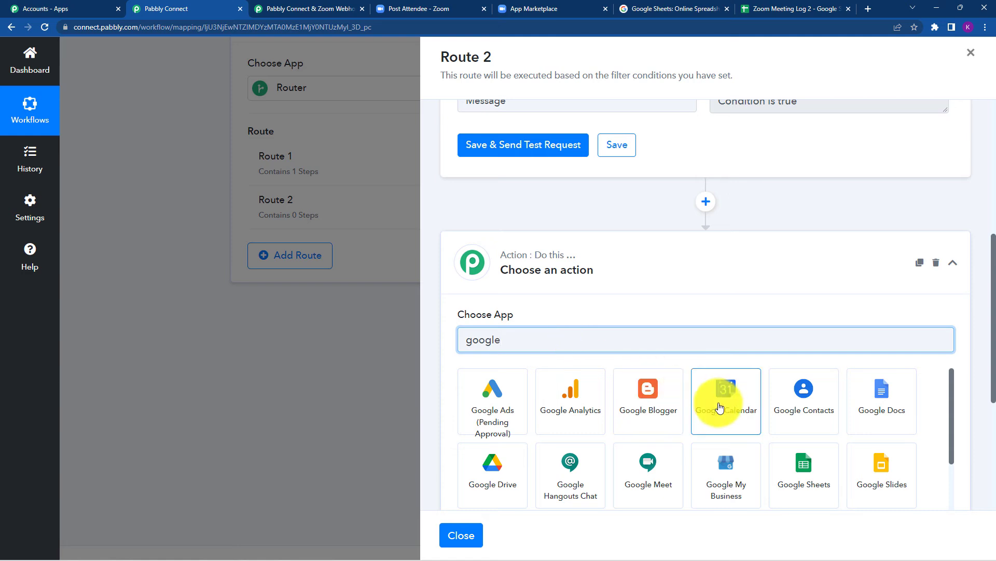
click(799, 470)
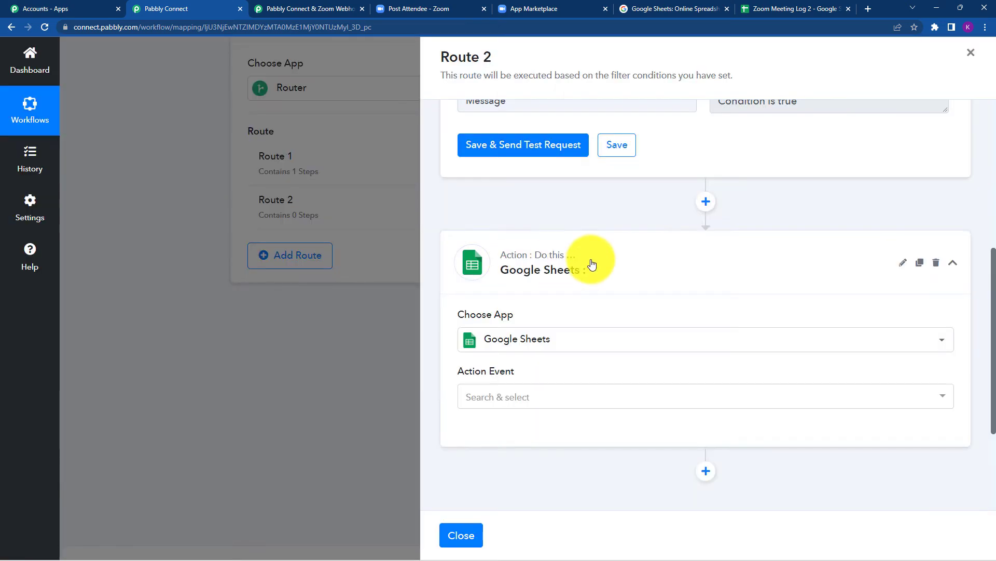
click(507, 289)
scroll(522, 187, down, 8)
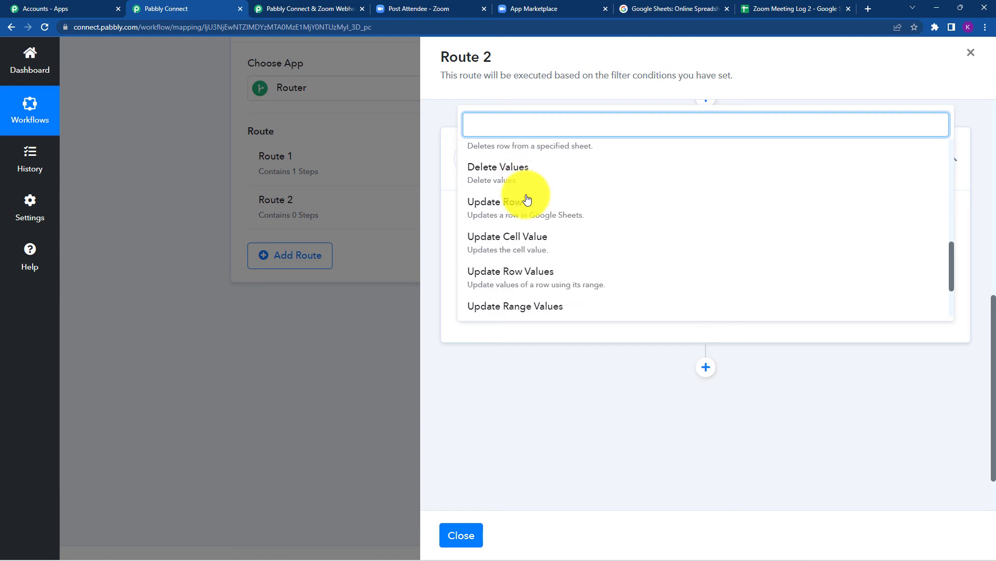
click(508, 256)
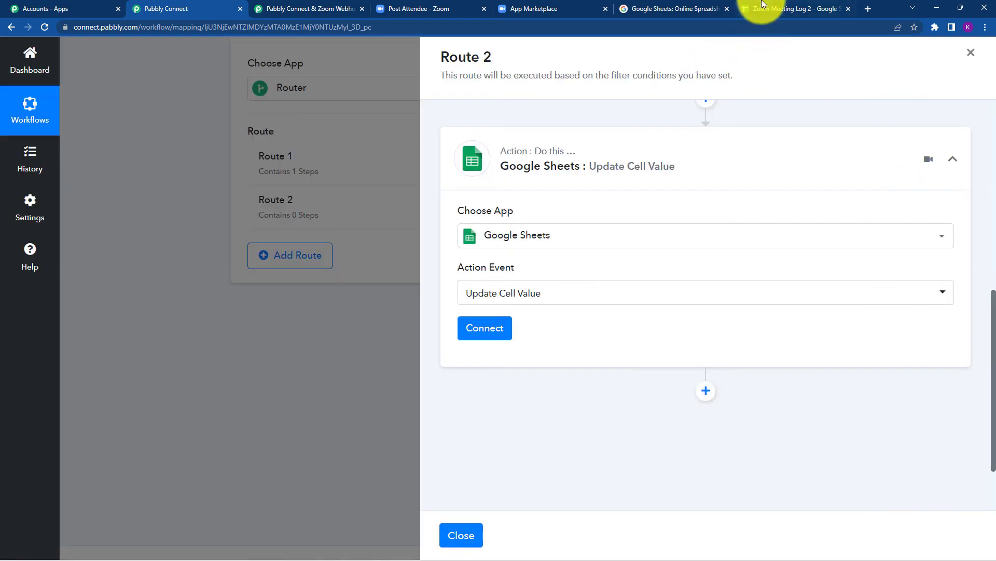
- Check the Zoom Meeting Log 2 sheet, and connect the Update Cell Value action through a new authorized Google Sheets connection
click(757, 8)
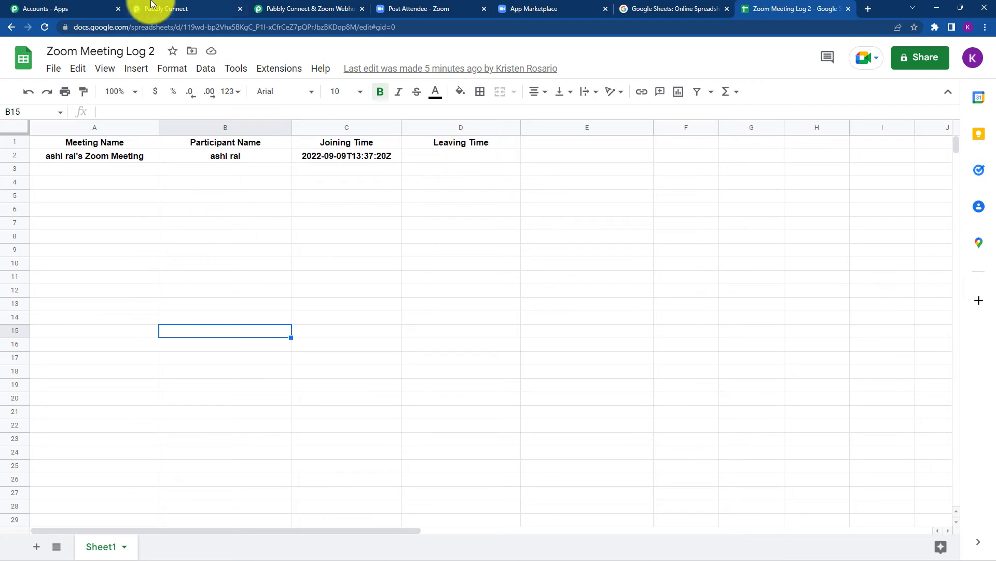
click(151, 8)
click(483, 332)
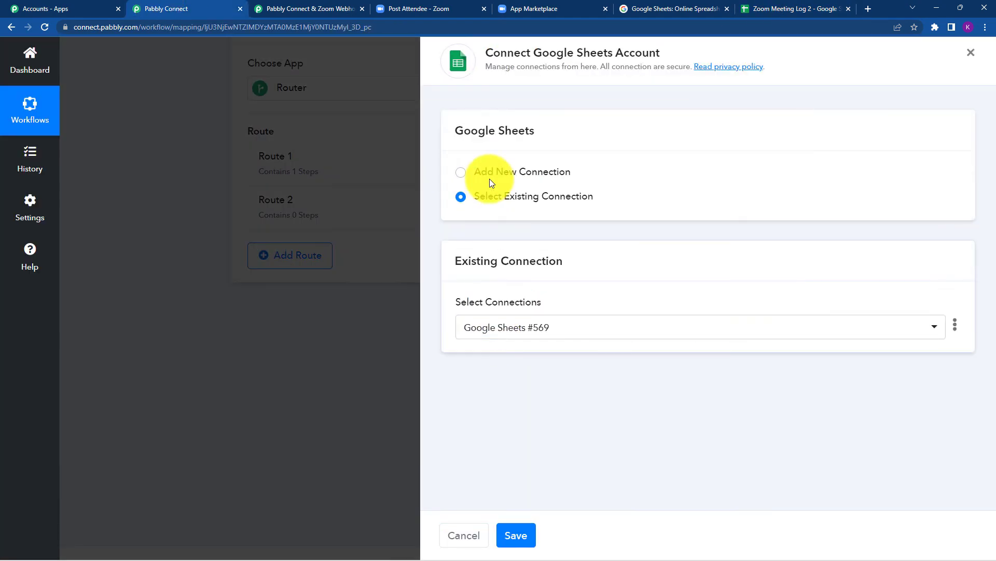
click(490, 177)
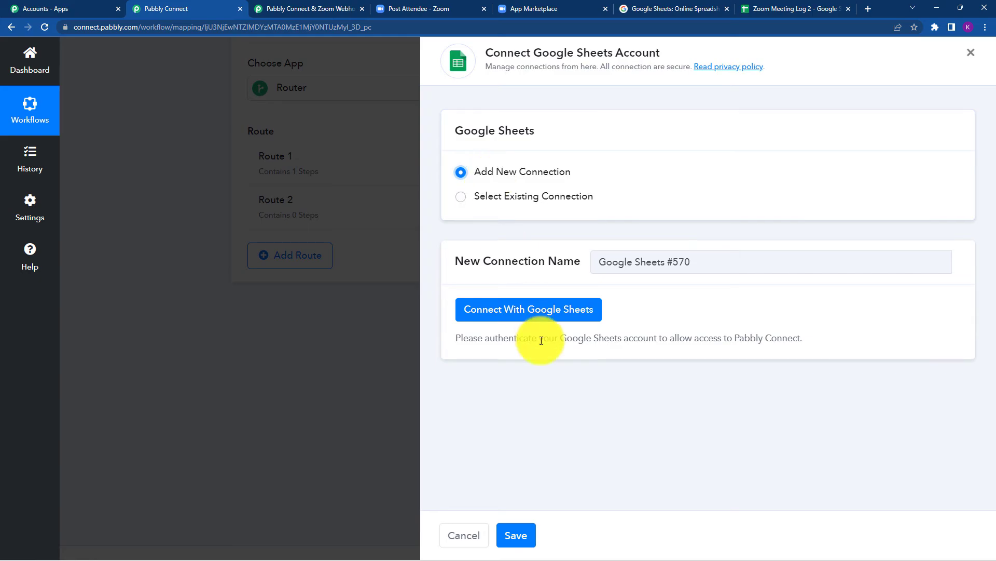
click(519, 303)
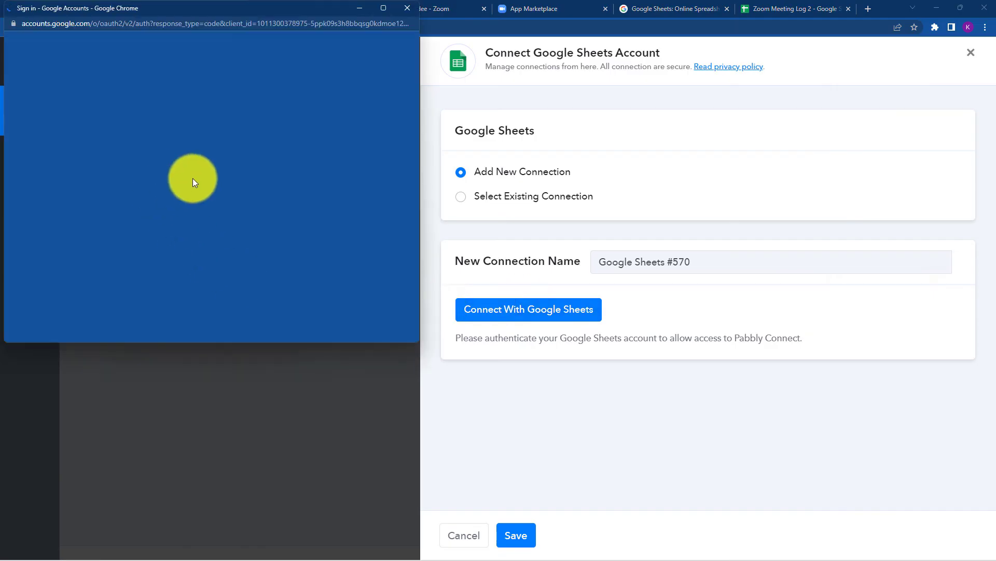
click(207, 217)
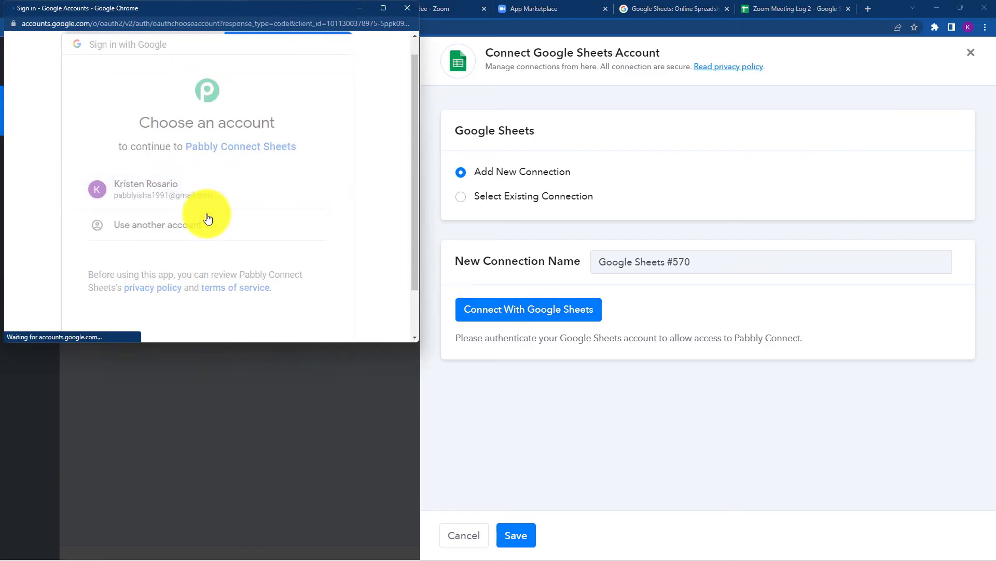
scroll(258, 237, down, 5)
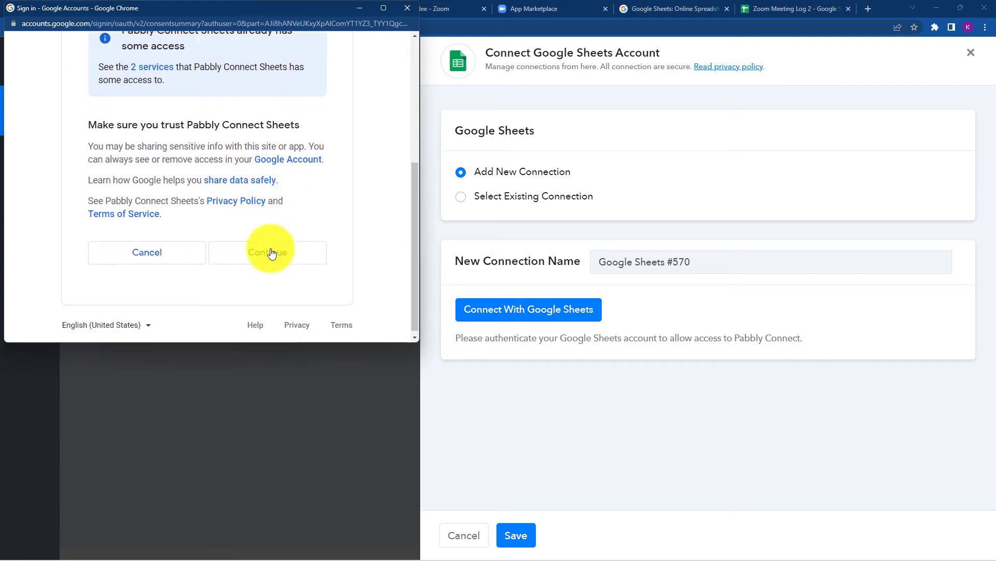
click(305, 253)
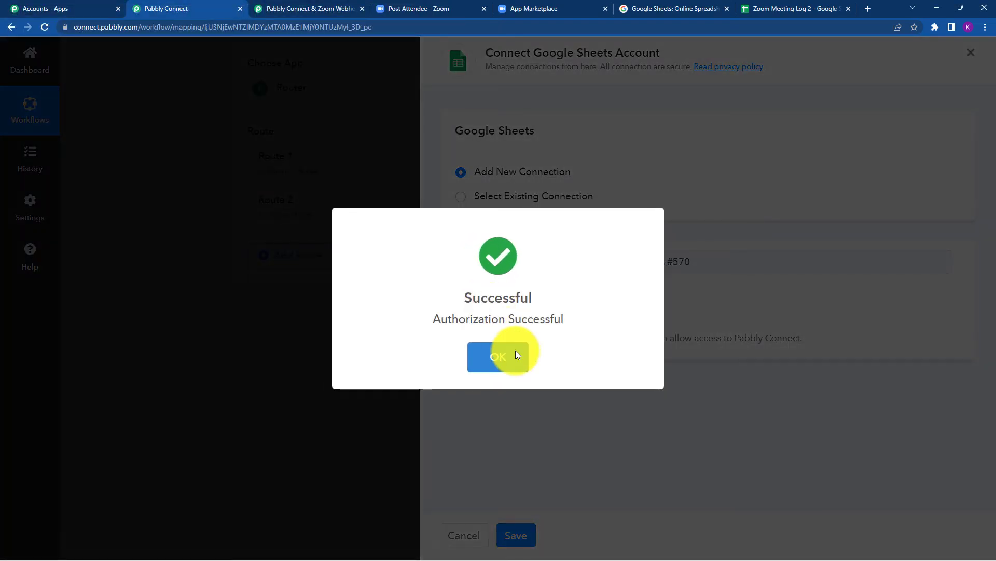
click(514, 357)
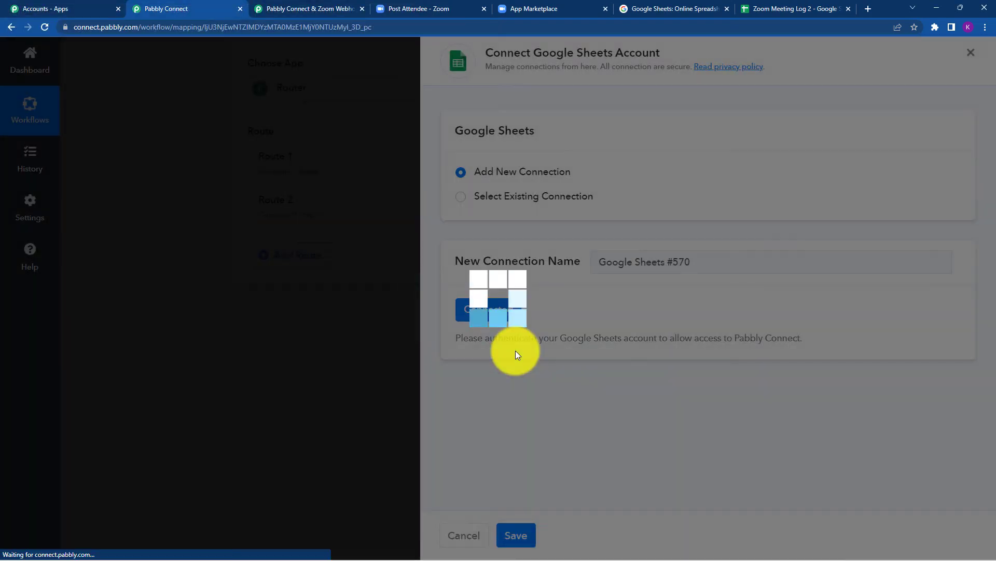
- Review the Update Cell Value action's range and value settings, and check the Leaving Time column in Google Sheets before returning to Pabbly Connect
scroll(623, 302, down, 3)
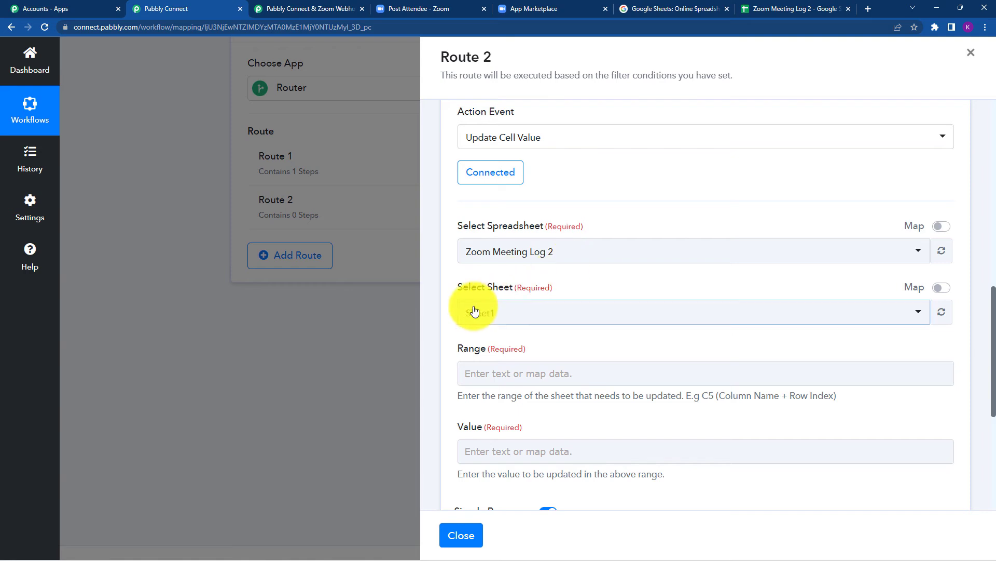
scroll(562, 320, down, 3)
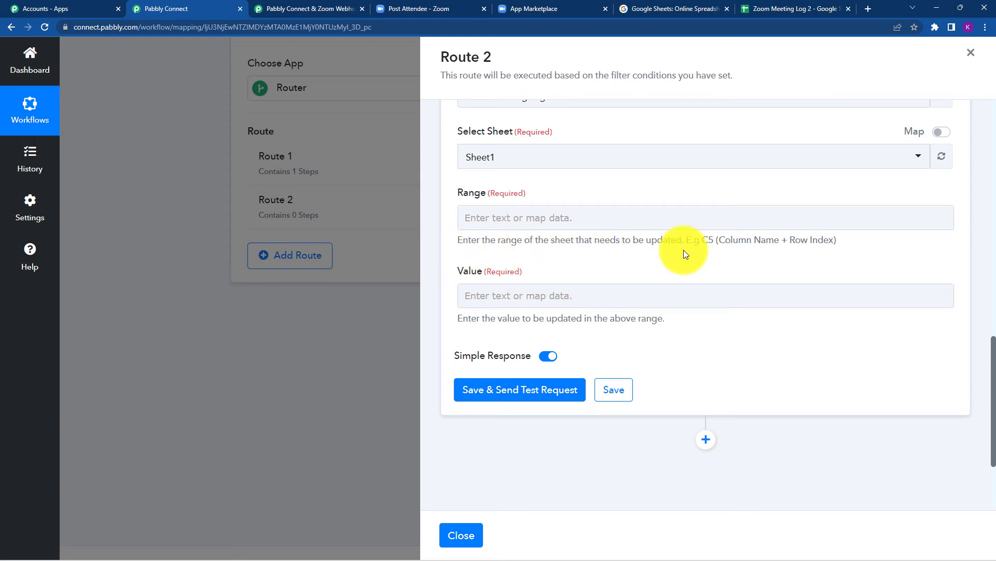
click(755, 9)
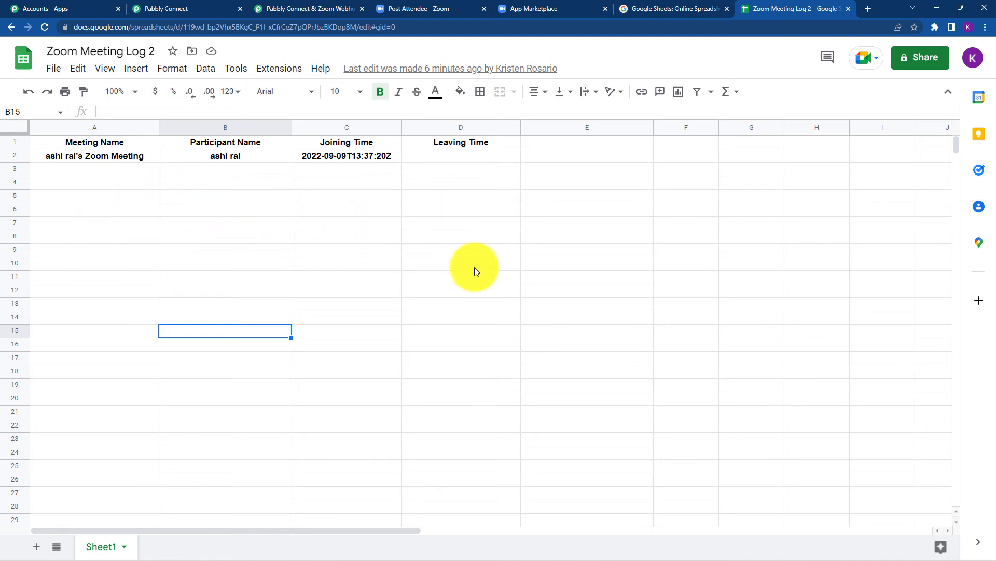
click(280, 9)
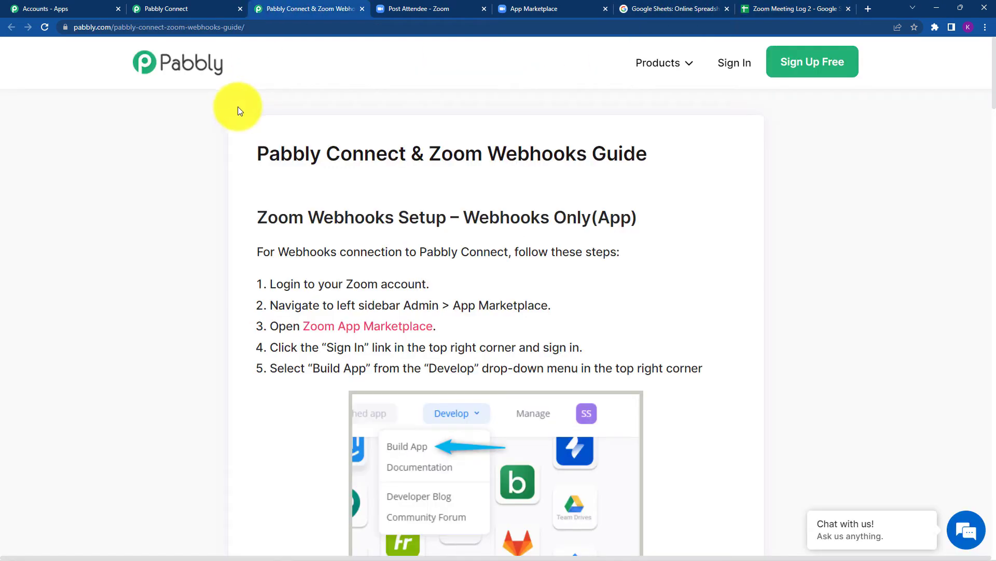
click(210, 5)
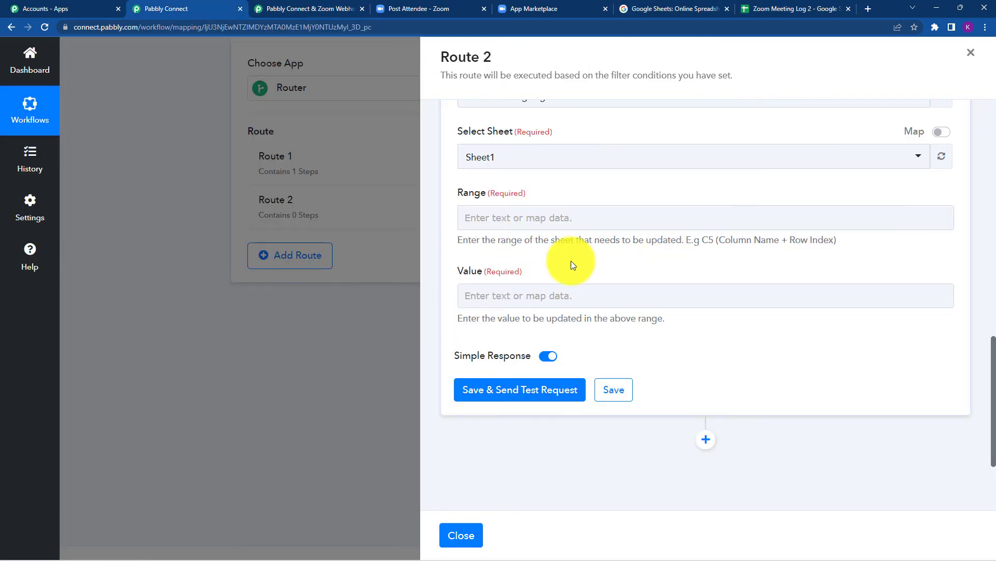
- Insert a Google Sheets action with the Lookup Spreadsheet Rows event between Route 2's filter and the Update Cell Value action
scroll(572, 260, up, 3)
scroll(572, 261, up, 3)
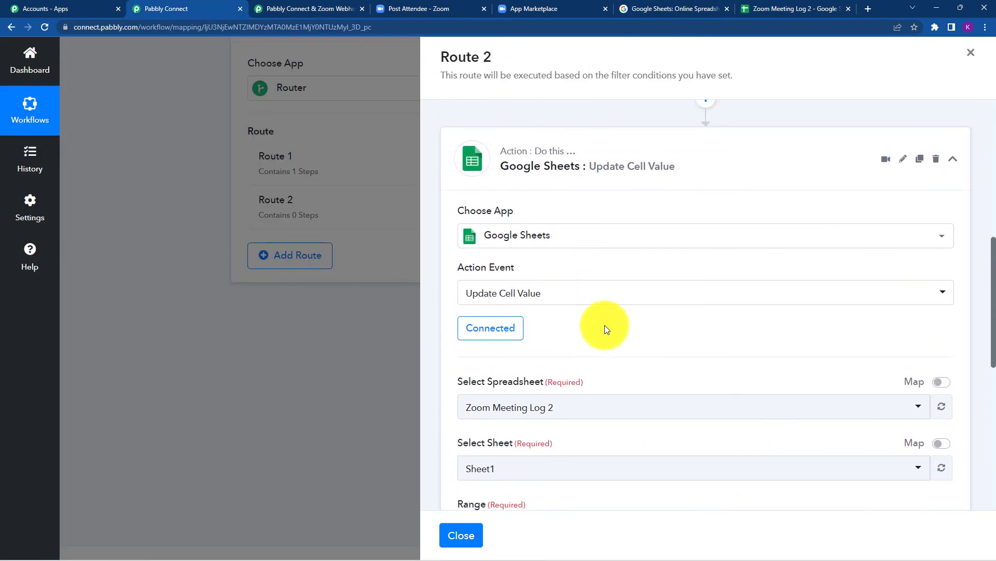
scroll(606, 325, up, 3)
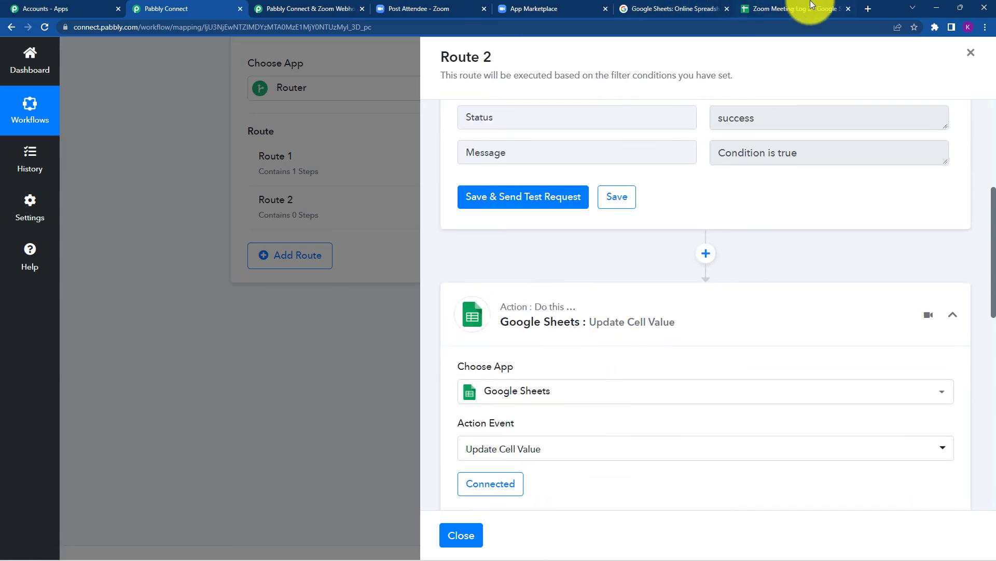
click(705, 254)
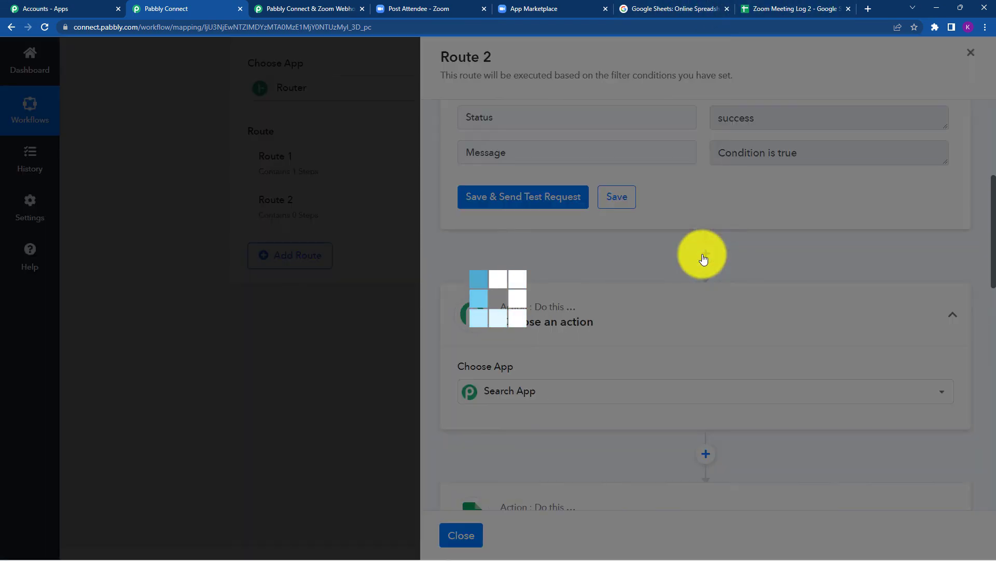
text(g)
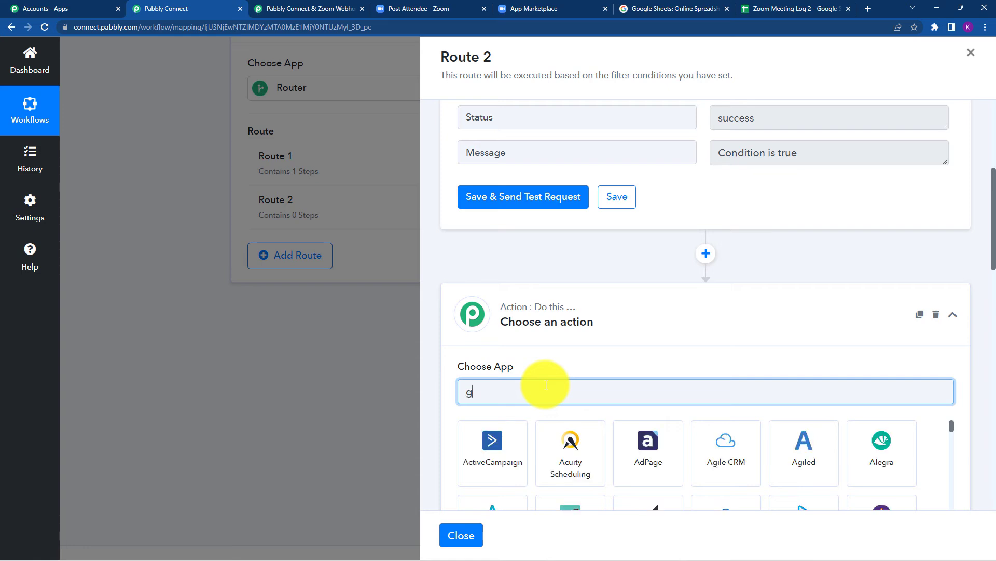
text(oogle she)
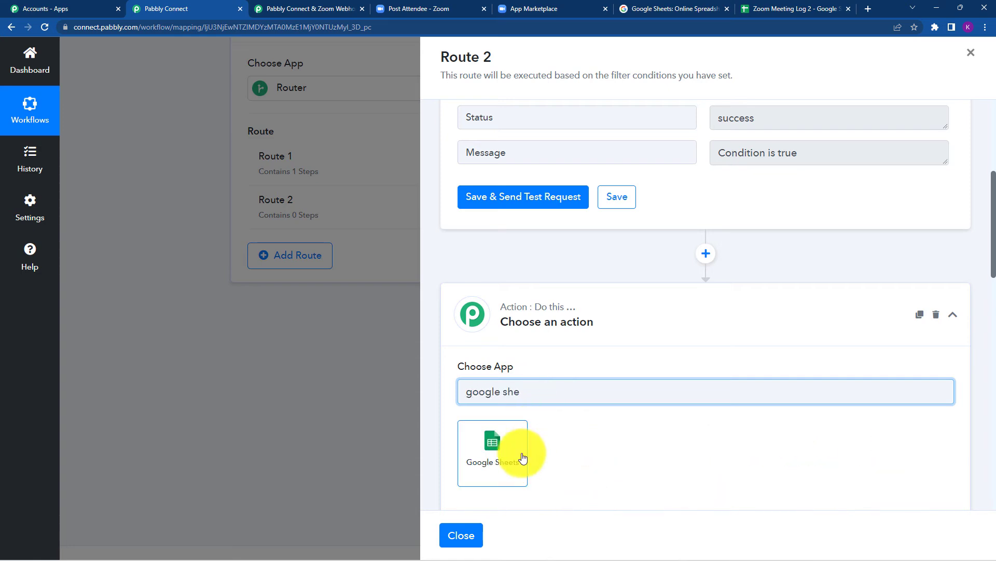
click(492, 462)
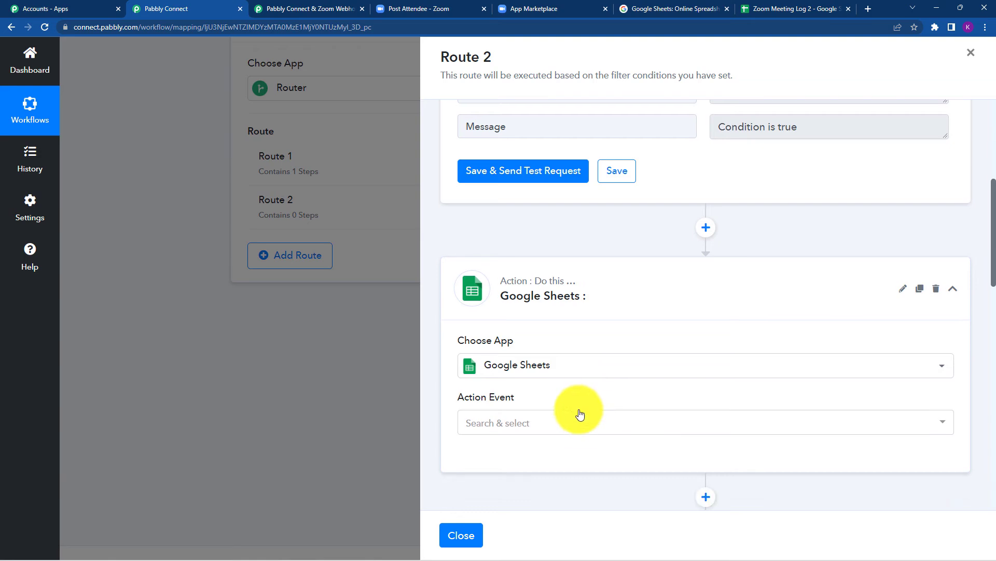
click(578, 416)
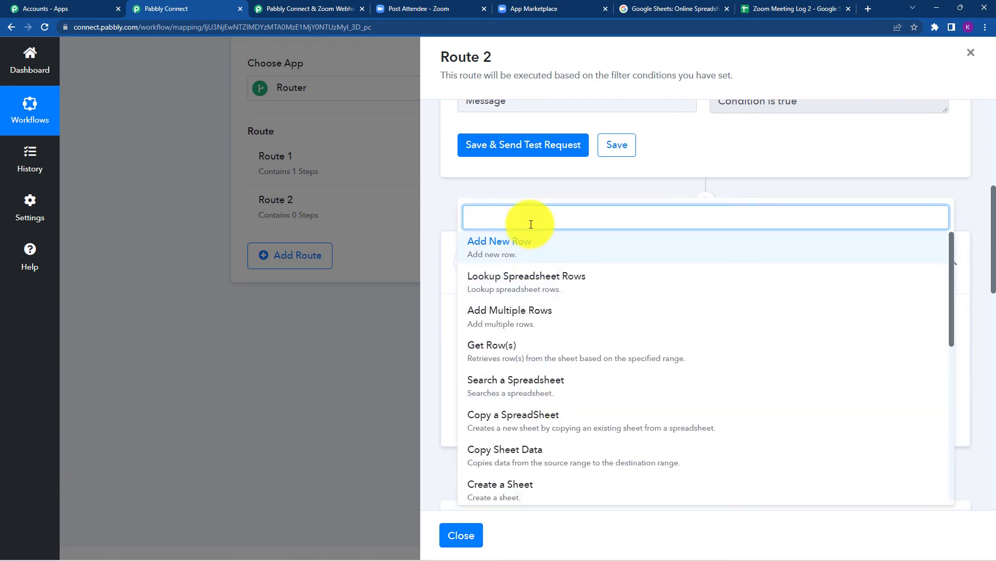
text(loo)
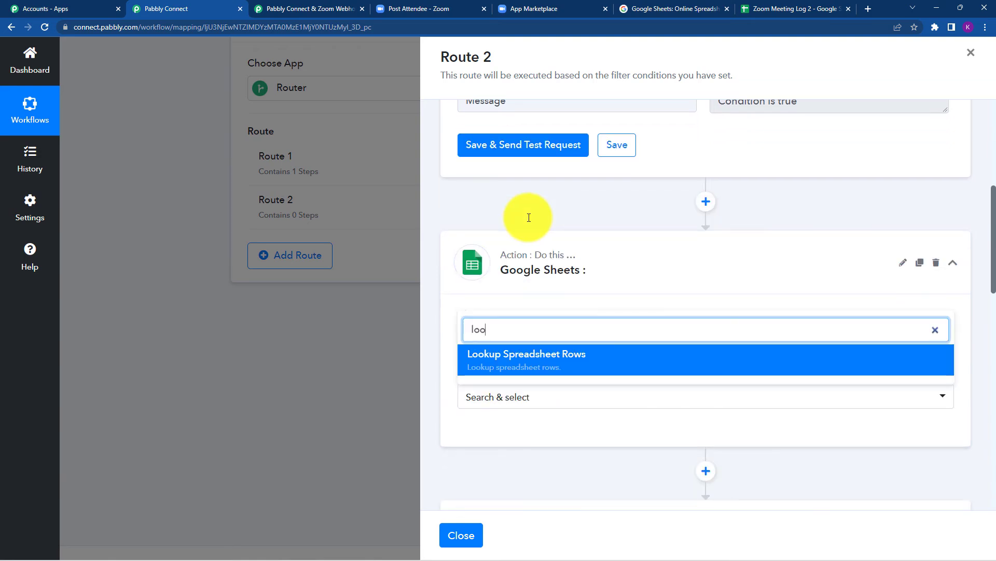
click(538, 359)
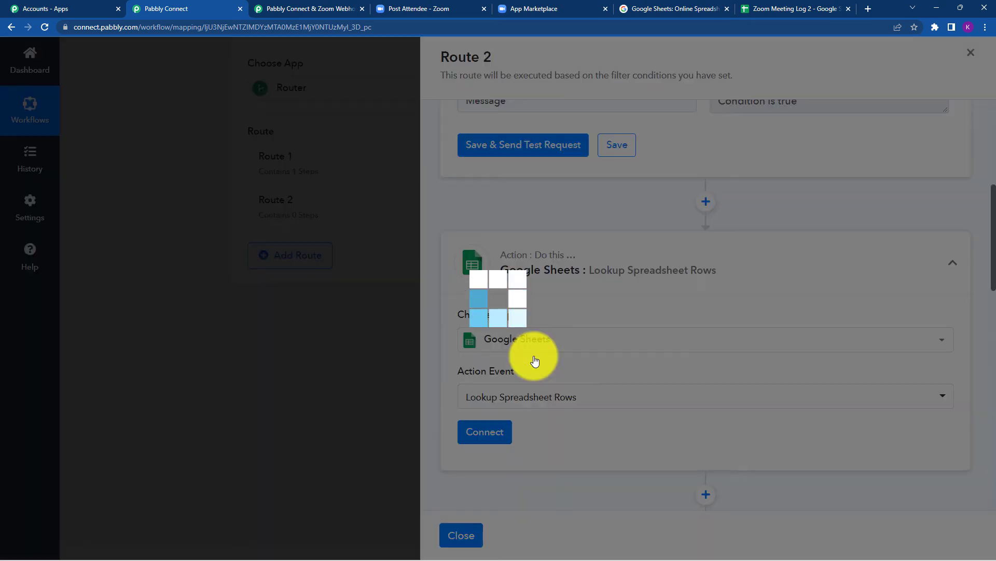
- Connect the Lookup Spreadsheet Rows action using the existing Google Sheets #570 connection
scroll(519, 348, down, 2)
click(490, 334)
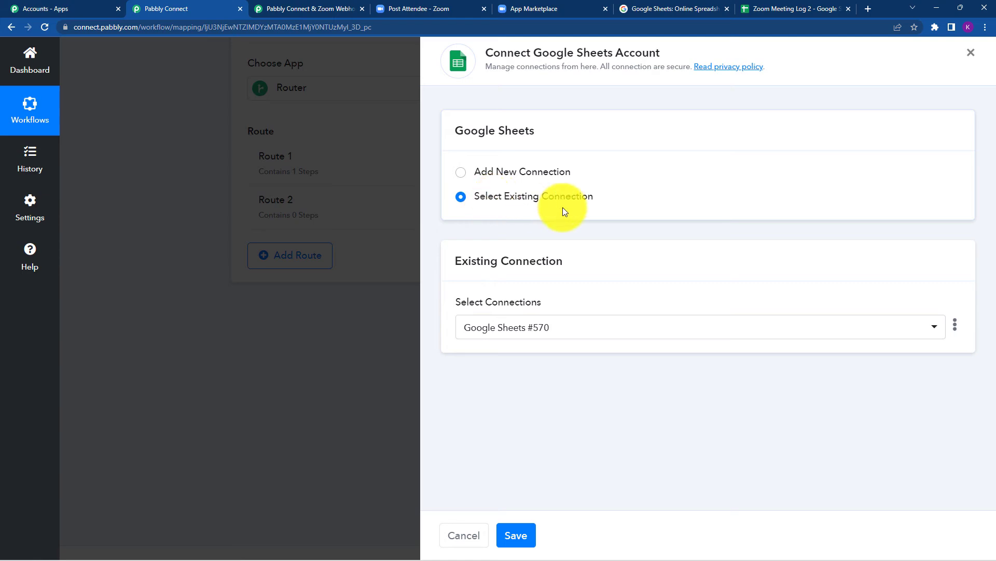
click(511, 535)
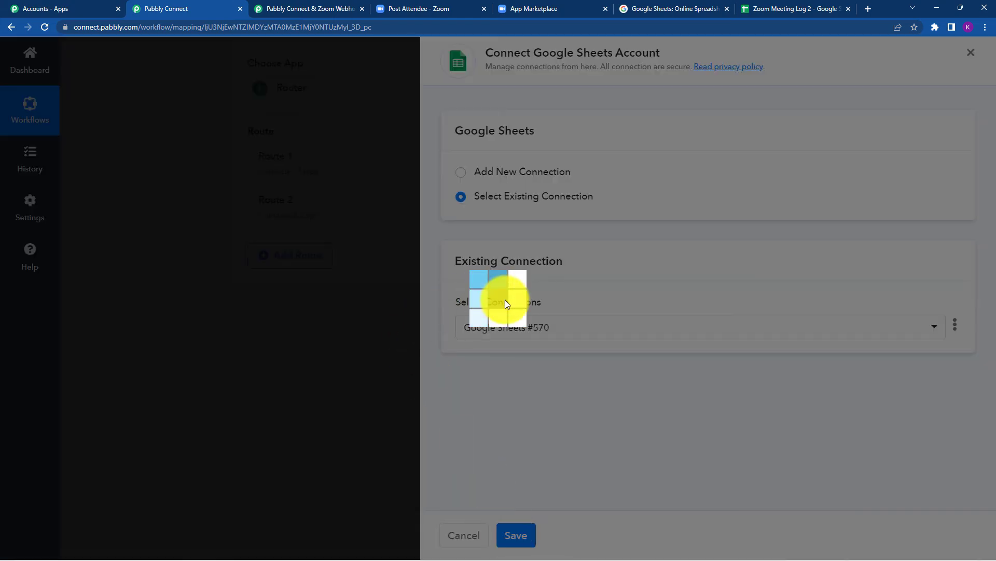
- Check the Participant Name column in the Zoom Meeting Log 2 sheet, and set the Lookup Spreadsheet Rows action's lookup column to B
scroll(644, 270, down, 3)
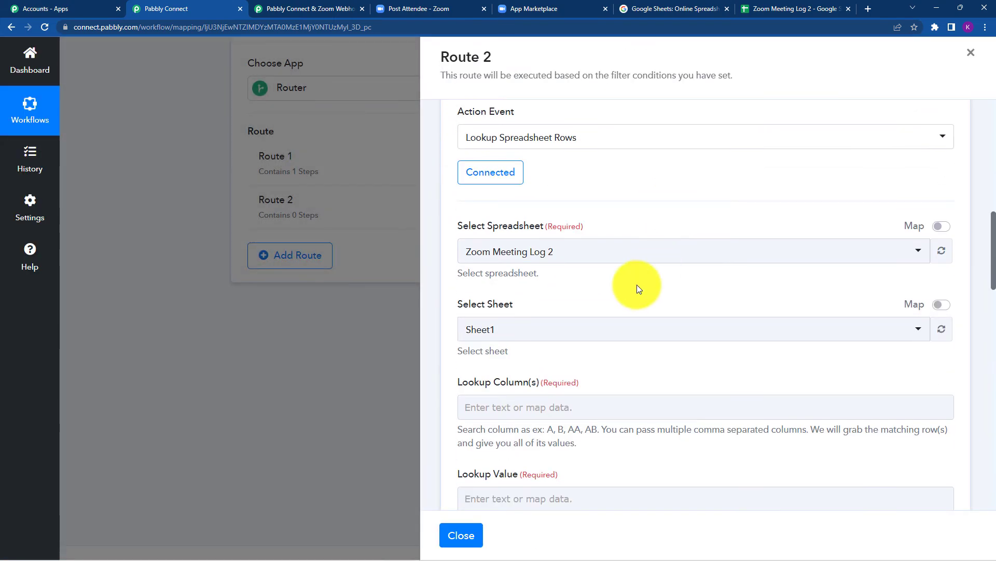
scroll(638, 289, down, 2)
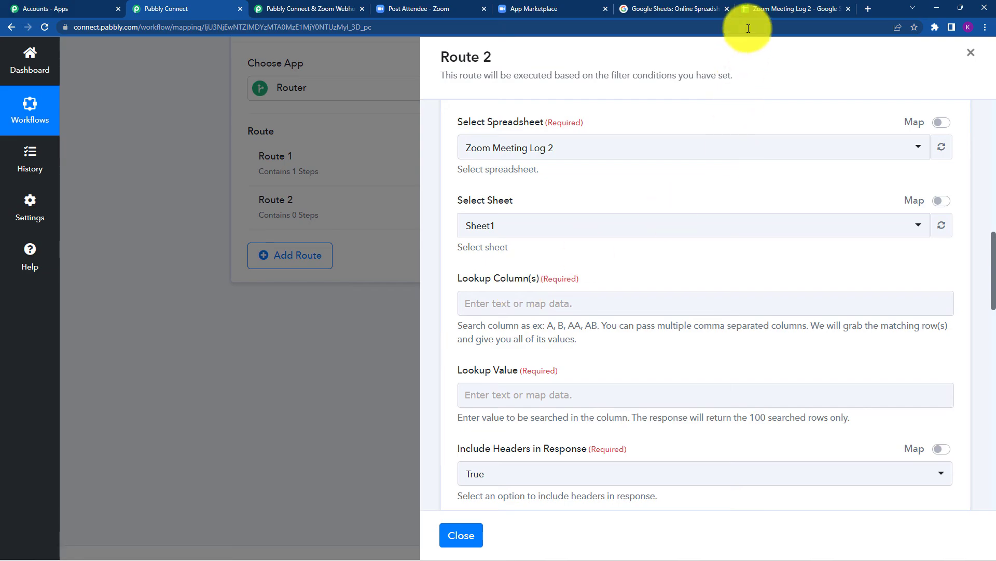
click(758, 8)
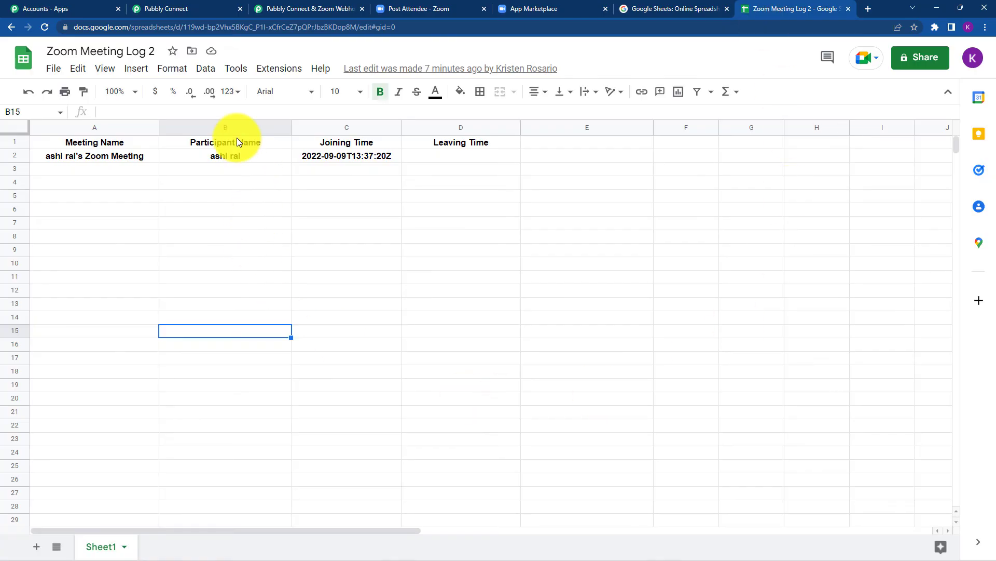
click(310, 8)
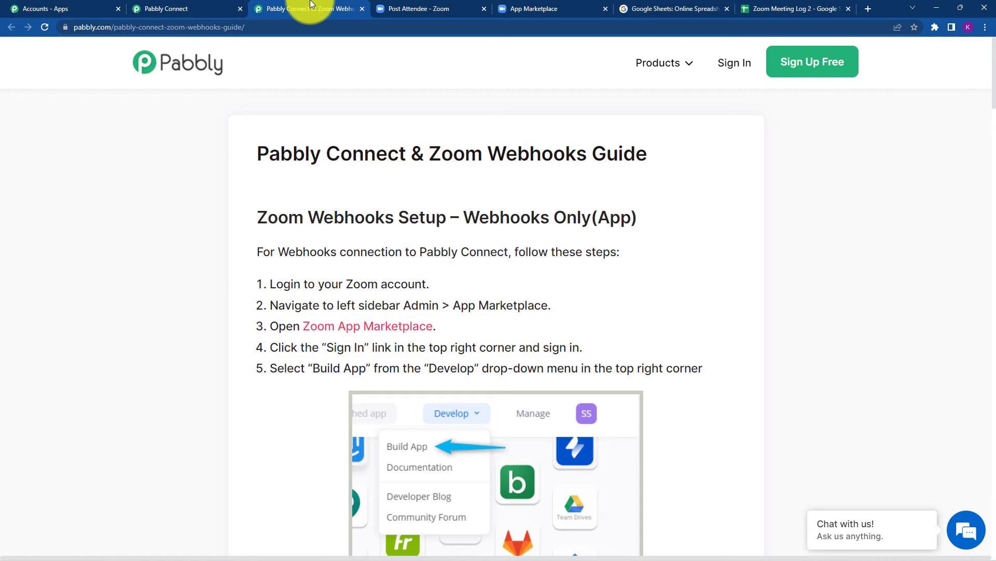
click(195, 8)
click(602, 304)
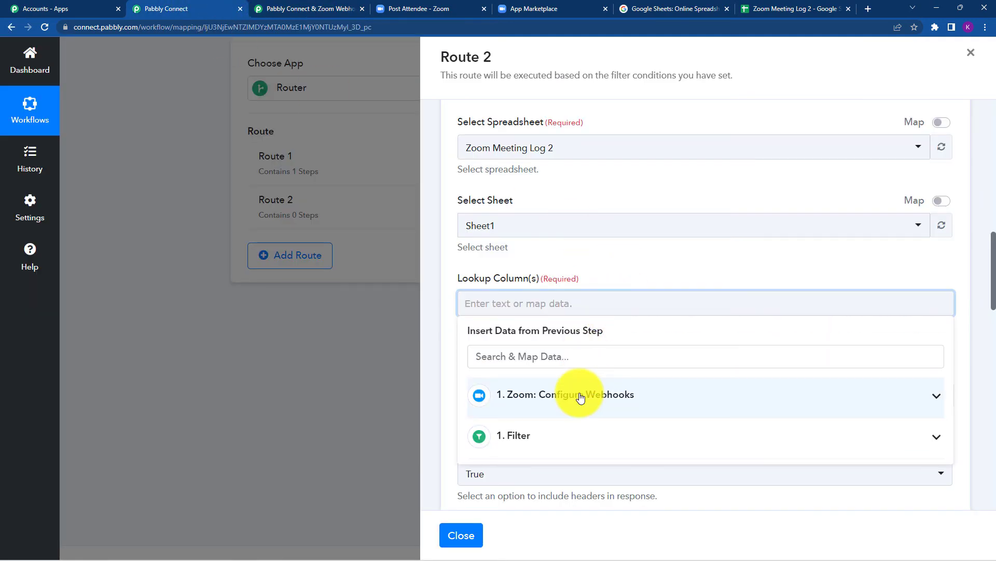
text(B)
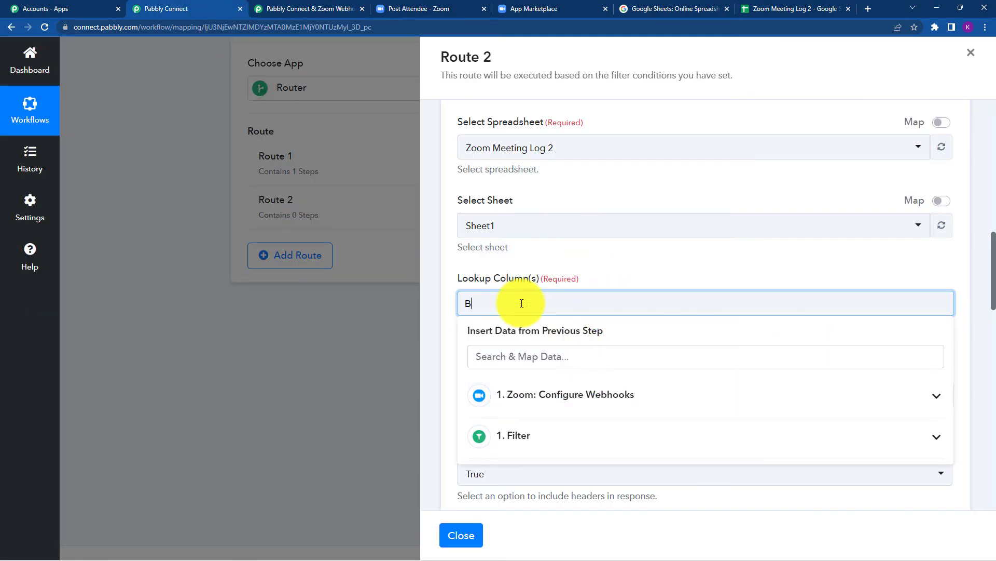
click(596, 259)
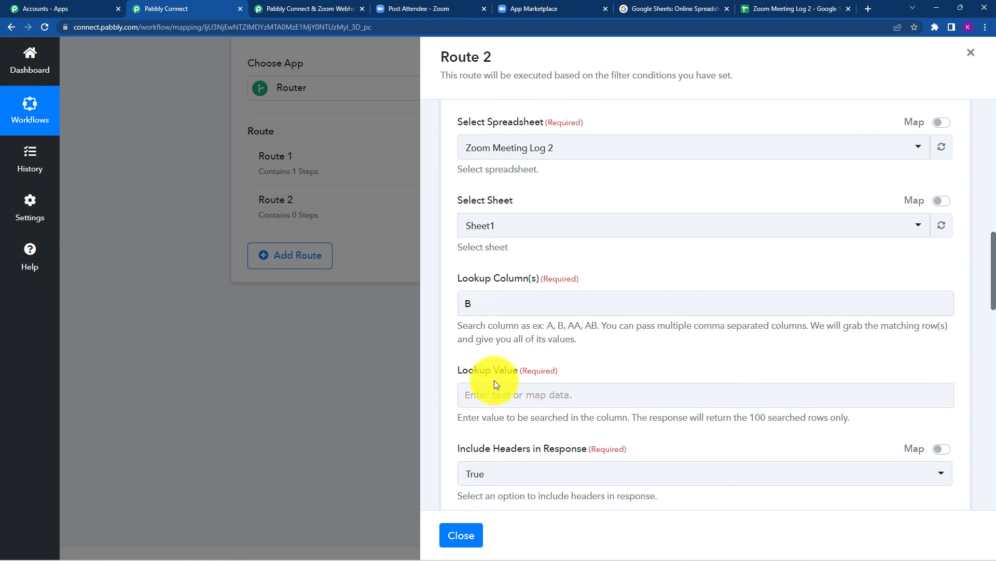
- Map the lookup value to the Zoom webhook's Payload Object Participant User Name, checking the participant column in the Google Sheet
click(501, 393)
click(742, 13)
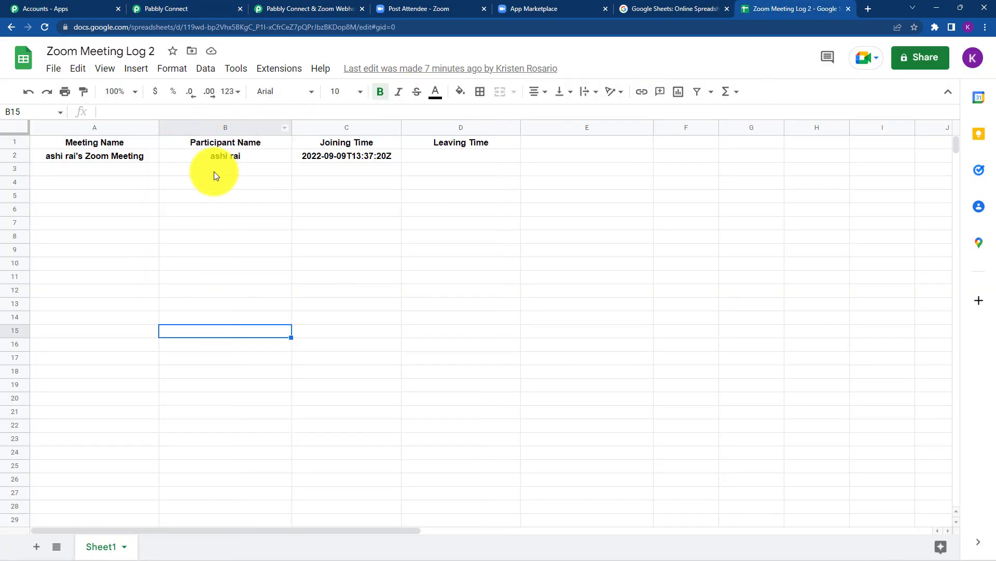
click(171, 9)
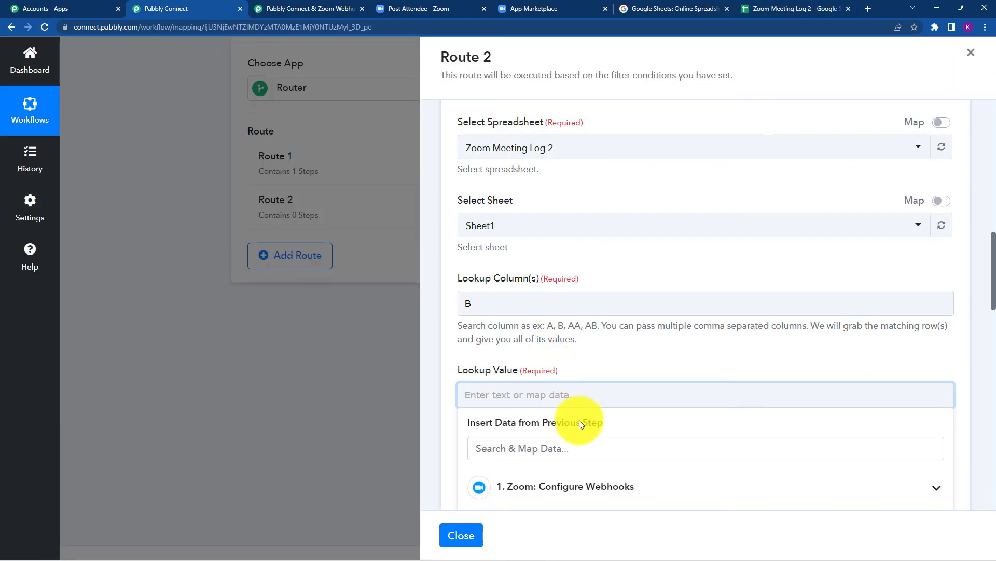
scroll(579, 423, down, 4)
click(600, 279)
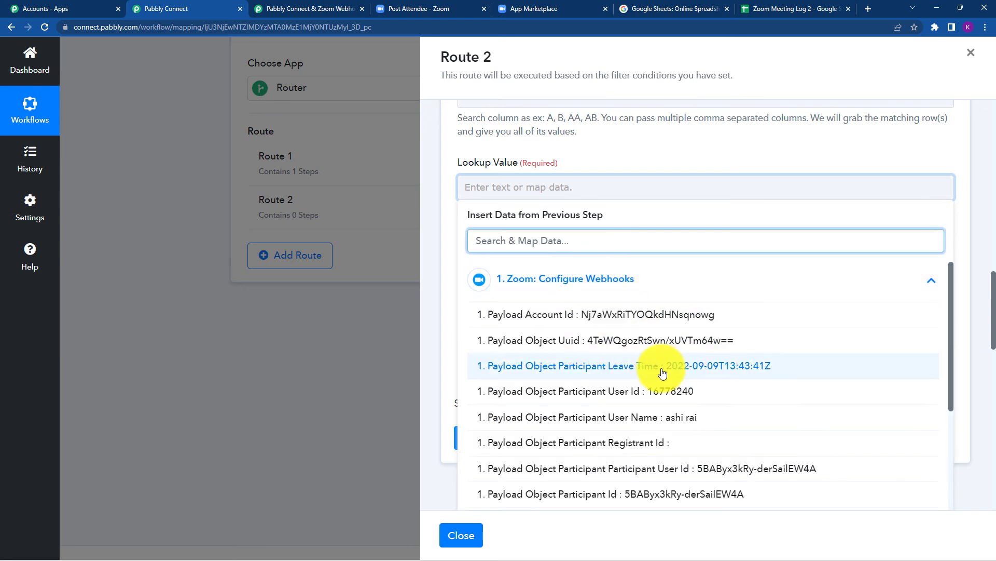
click(674, 418)
click(450, 210)
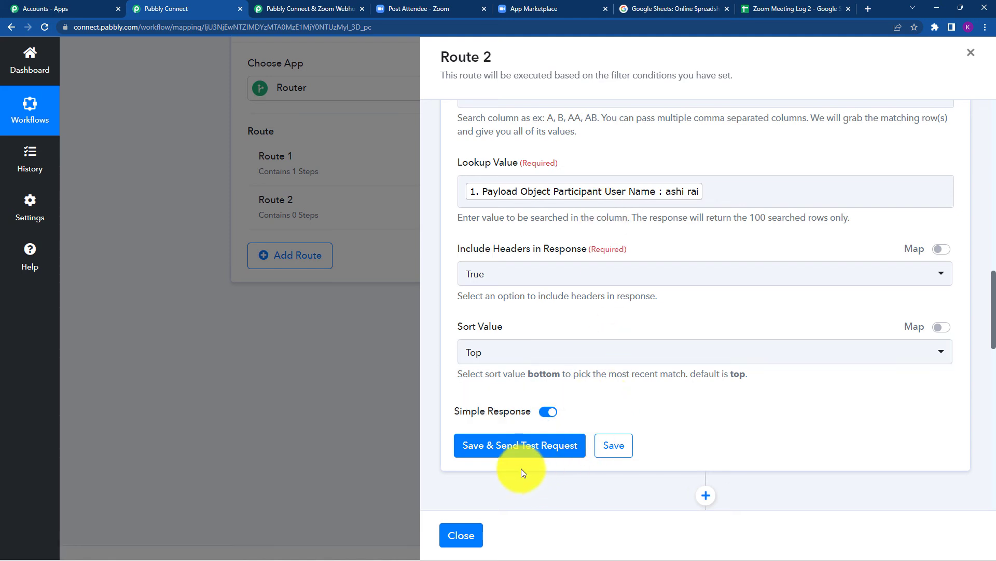
- Save the Lookup Spreadsheet Rows action with a test request, and compare its response with the Zoom Meeting Log 2 sheet
click(514, 447)
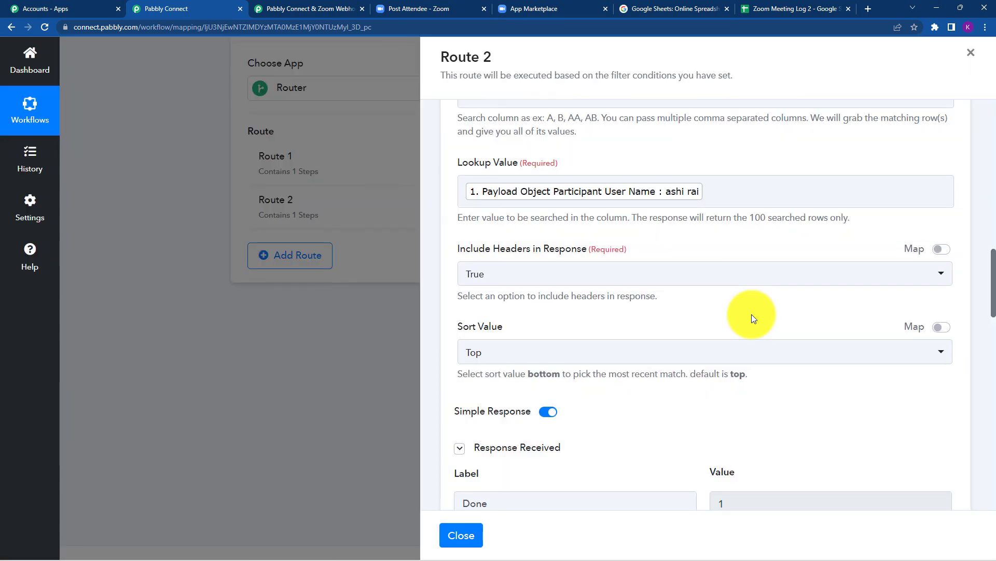
scroll(765, 278, down, 3)
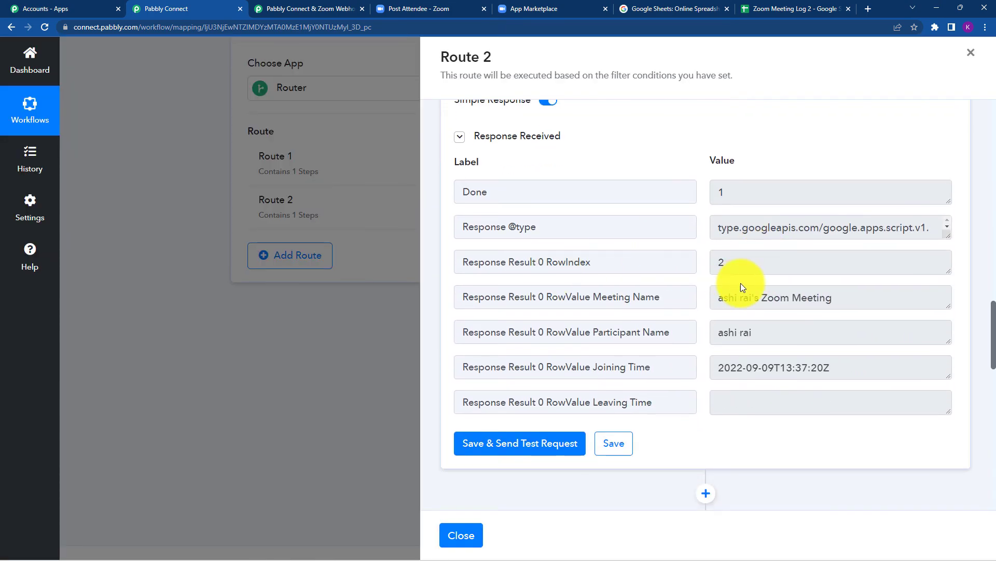
click(762, 8)
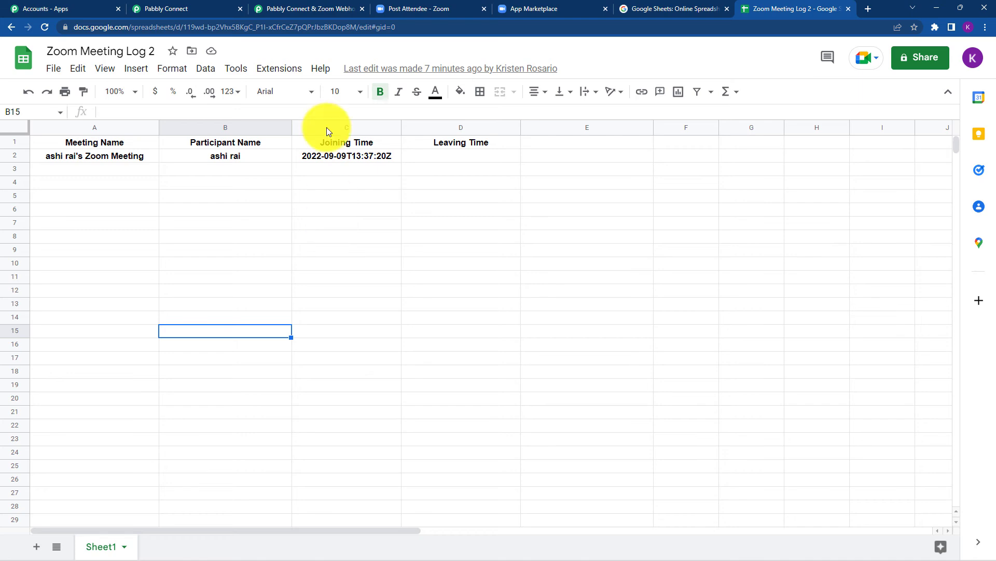
click(291, 7)
click(218, 5)
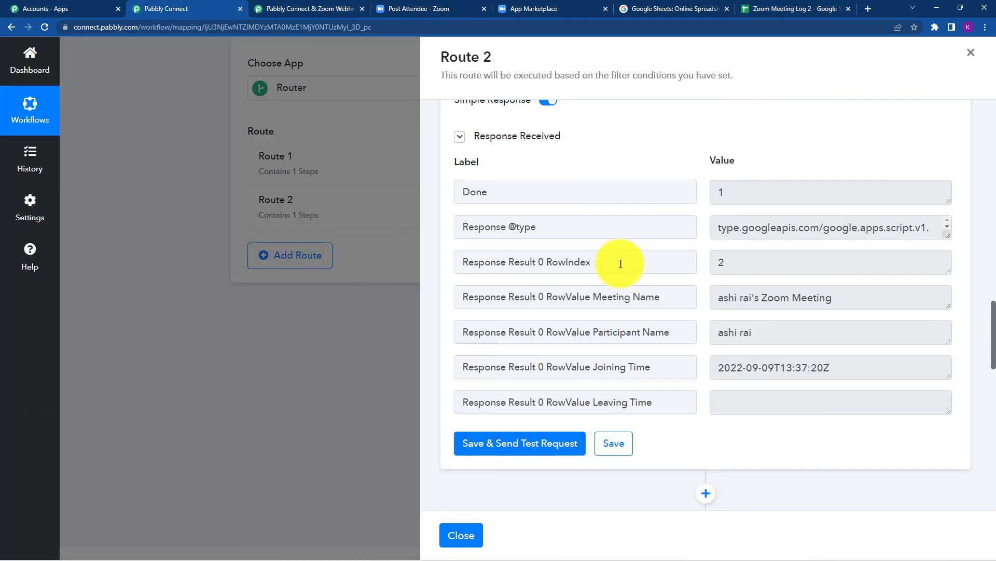
- Collapse the Lookup Spreadsheet Rows action, and save the existing Google Sheets #570 connection for the Update Cell Value action
scroll(876, 240, up, 3)
scroll(862, 249, up, 12)
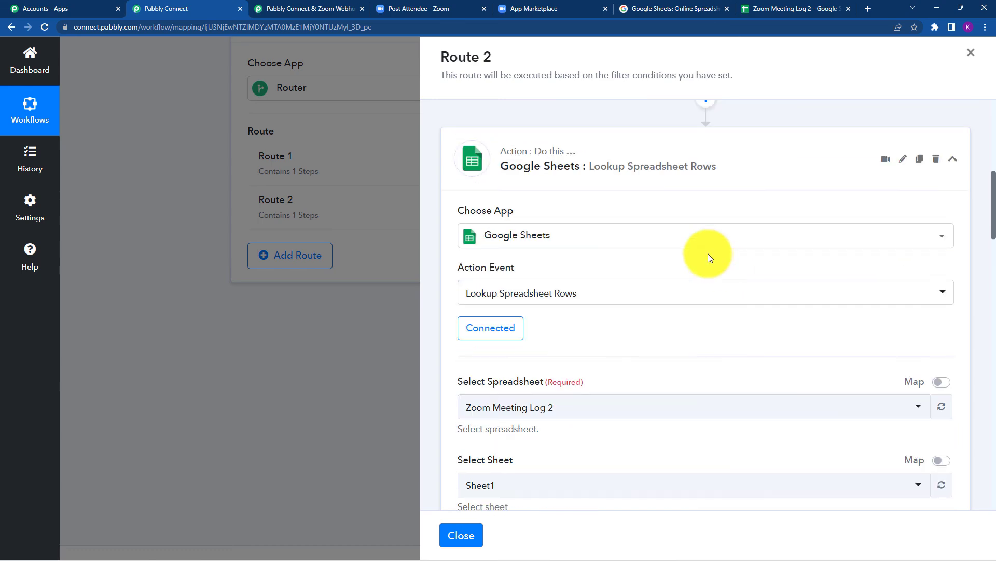
click(639, 165)
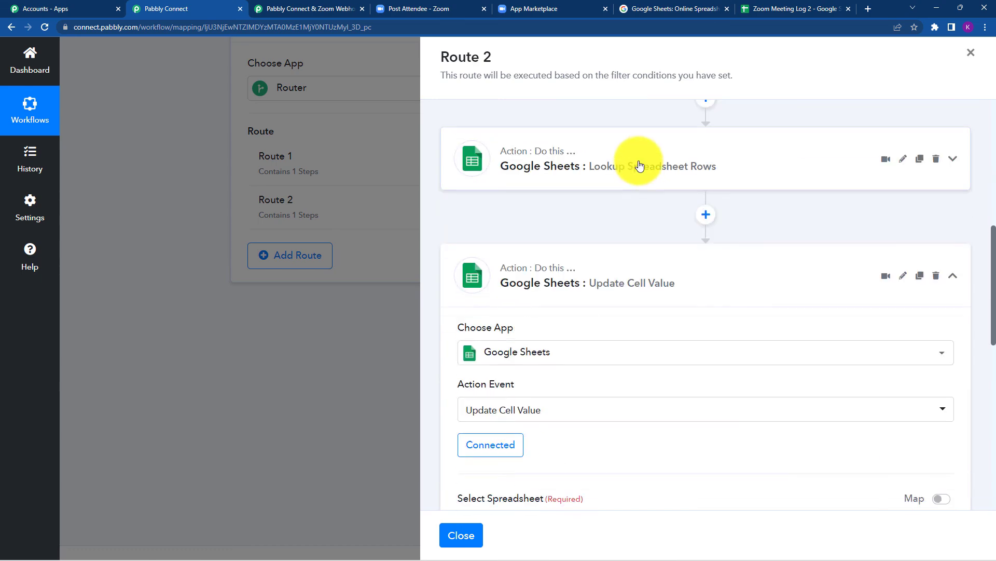
scroll(681, 262, down, 5)
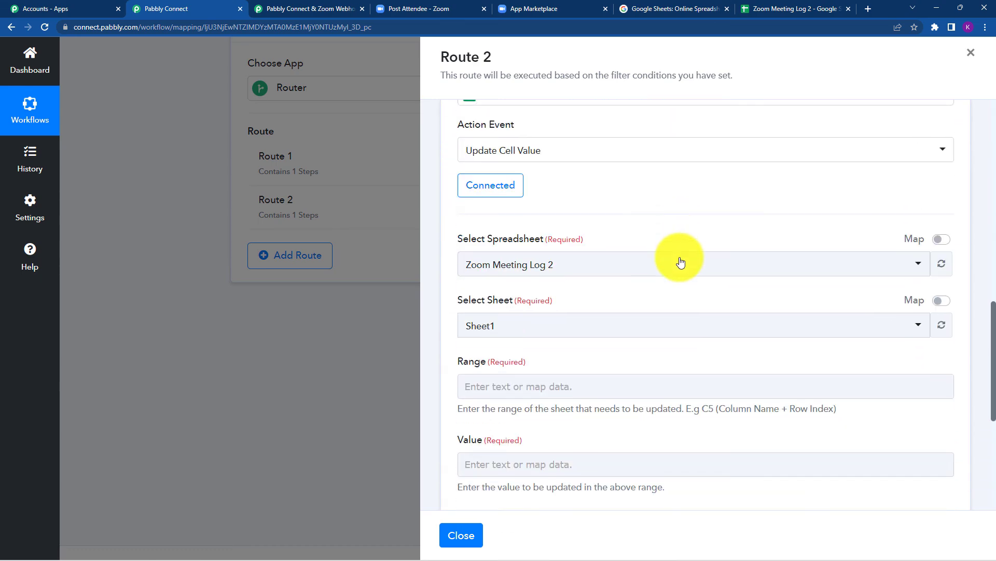
click(503, 185)
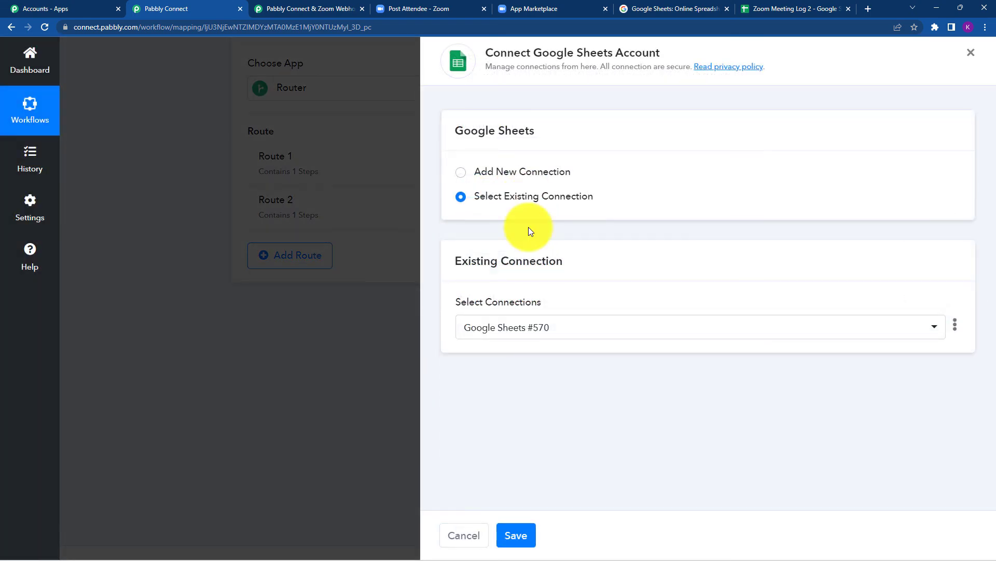
click(516, 535)
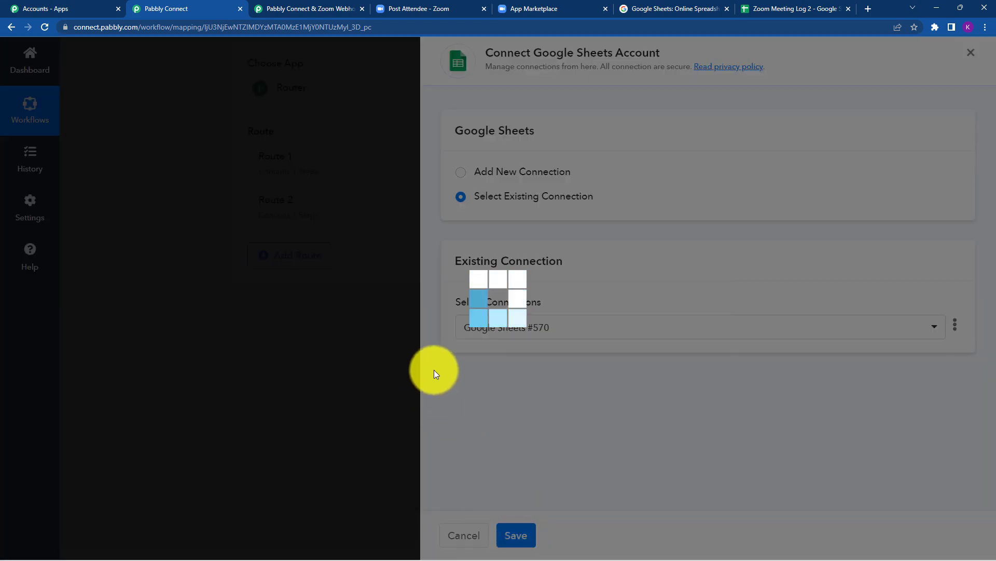
- Check the Leaving Time column in Google Sheets, and set the Update Cell Value range to D followed by the lookup's Response Result 0 RowIndex
scroll(662, 229, down, 3)
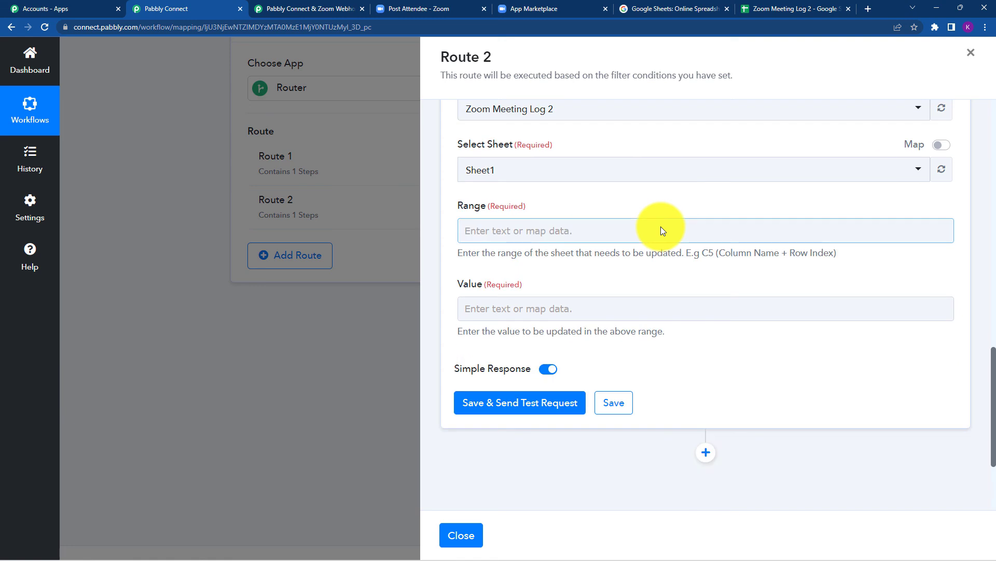
click(754, 9)
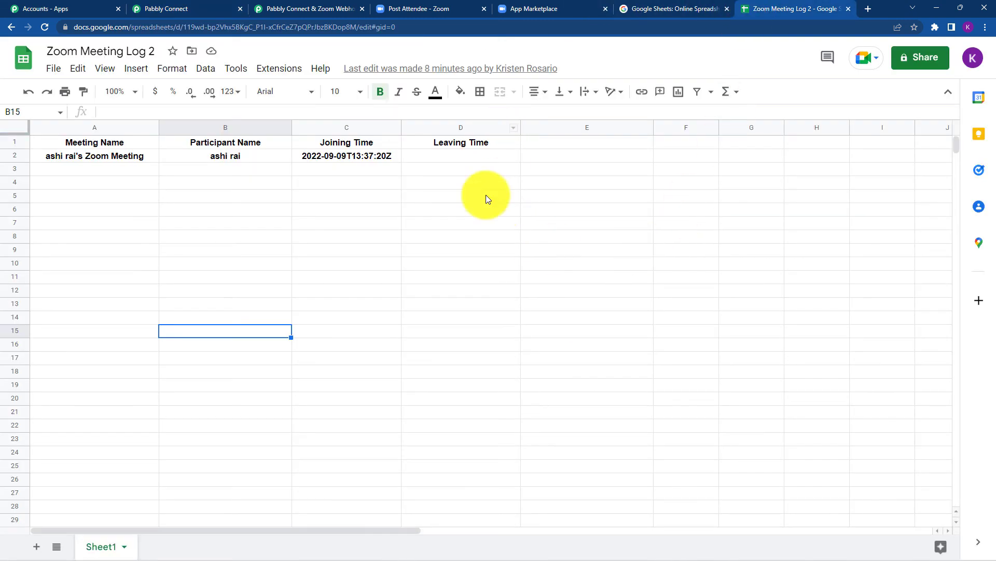
click(203, 4)
click(486, 228)
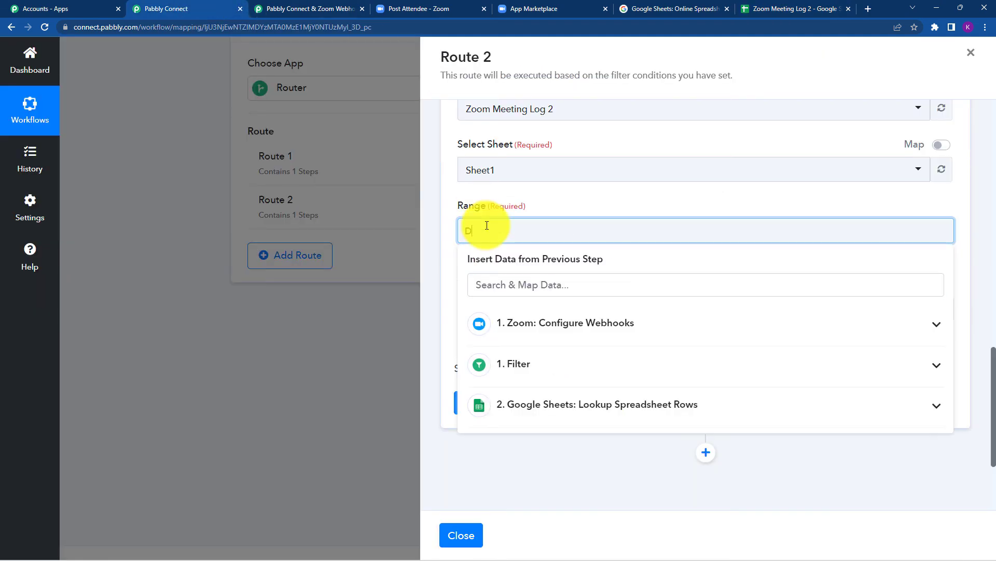
text(D)
click(322, 8)
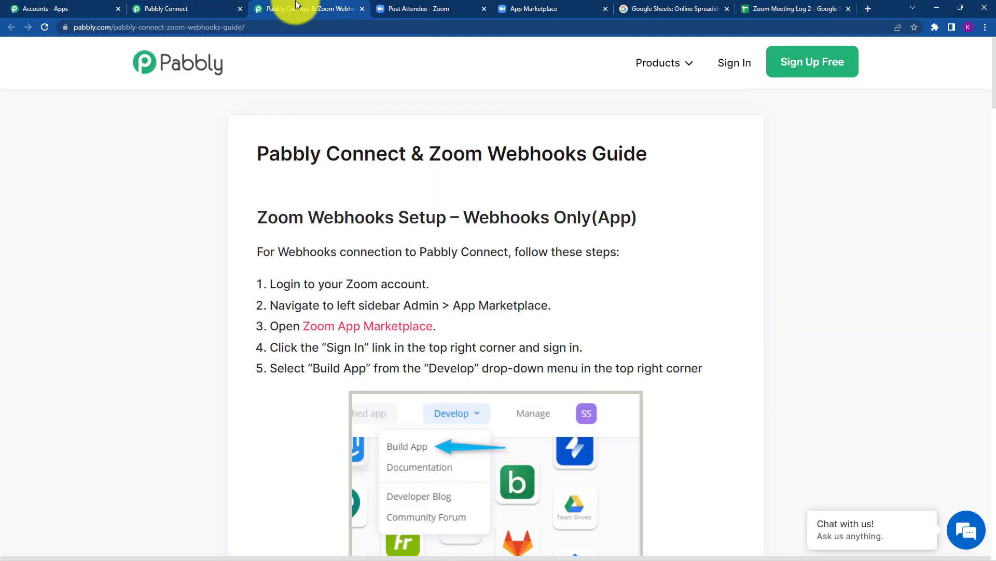
click(825, 8)
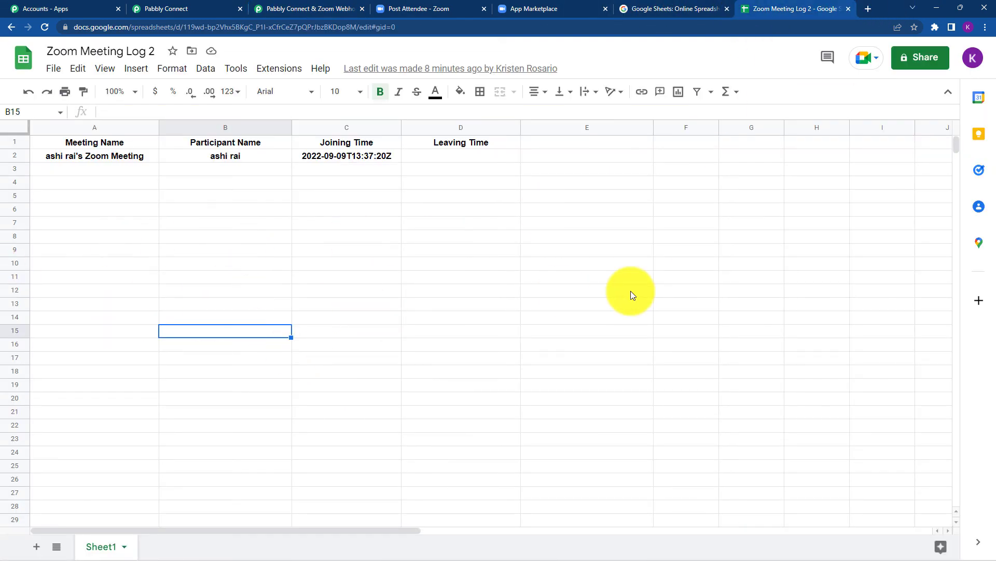
click(210, 4)
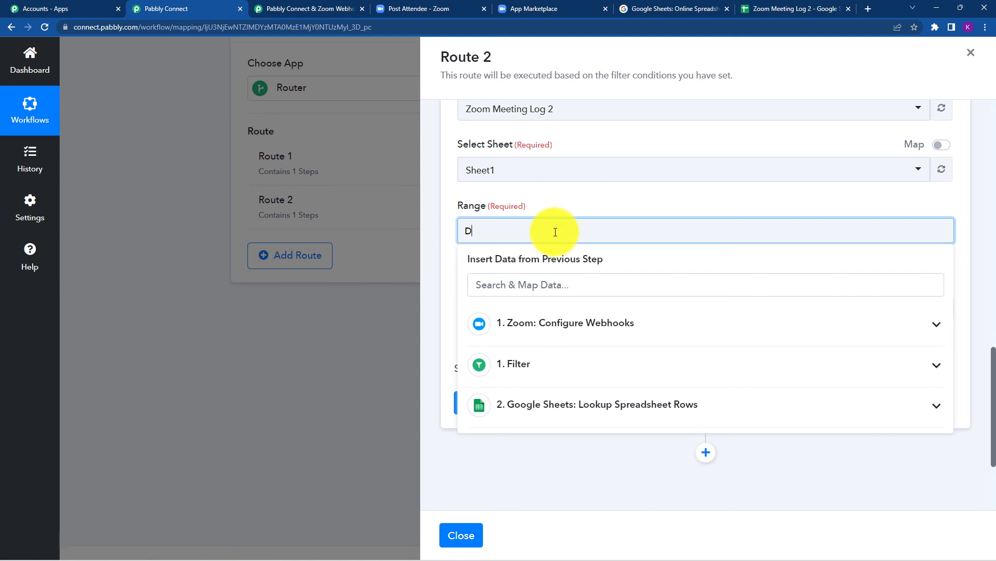
click(620, 406)
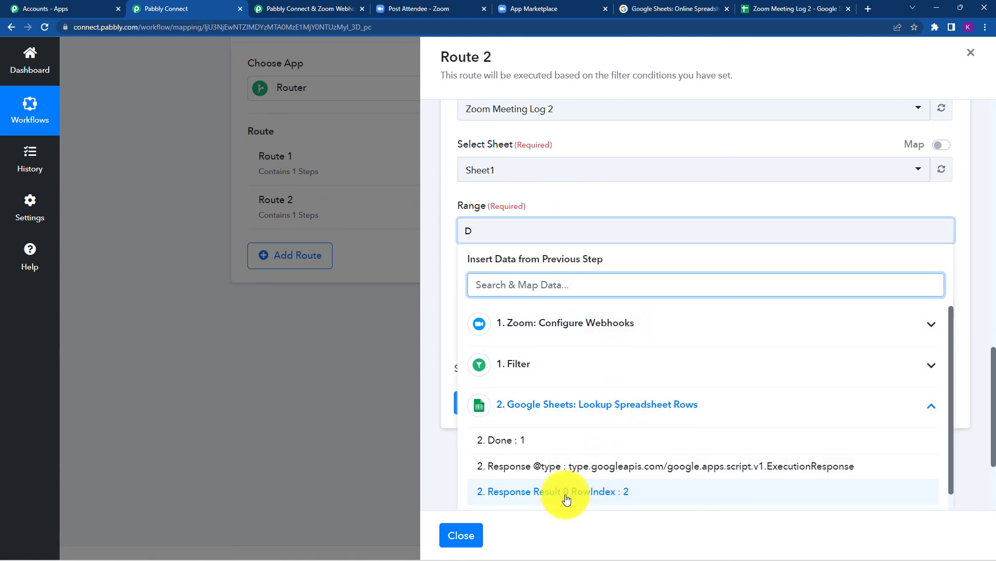
click(647, 501)
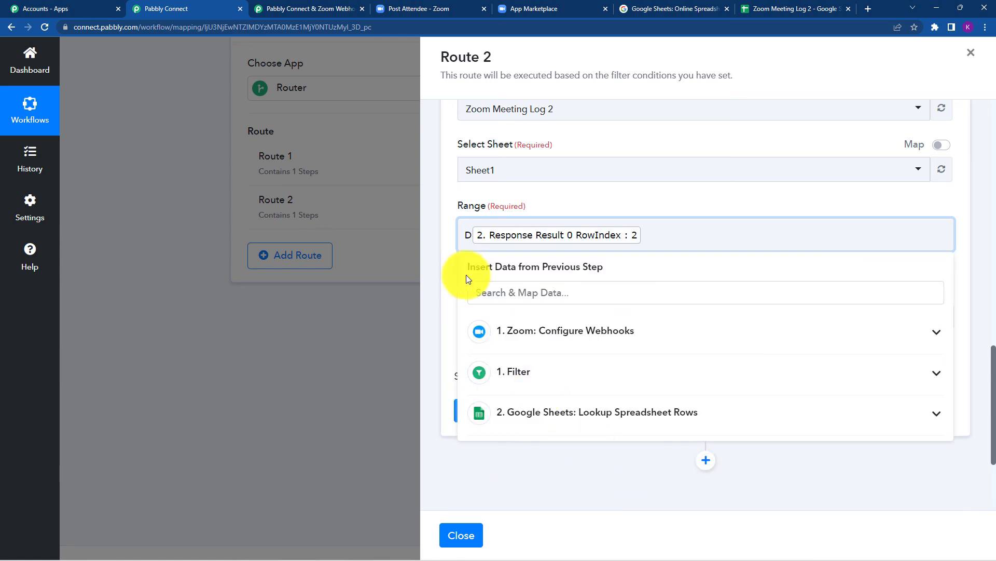
click(439, 294)
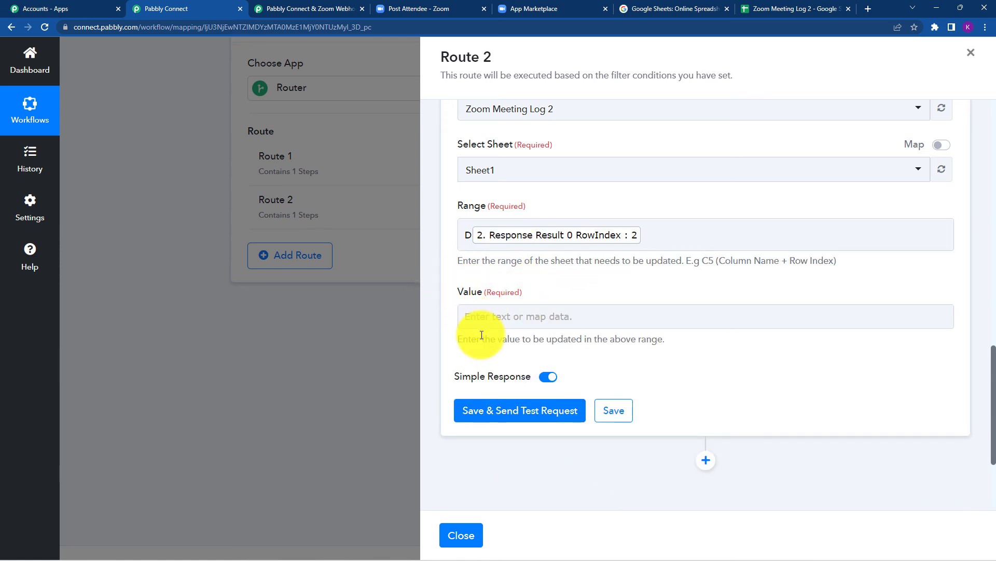
- Map the update's value to Payload Object Participant Leave Time from the Zoom webhook, and save the action with a test request
click(555, 314)
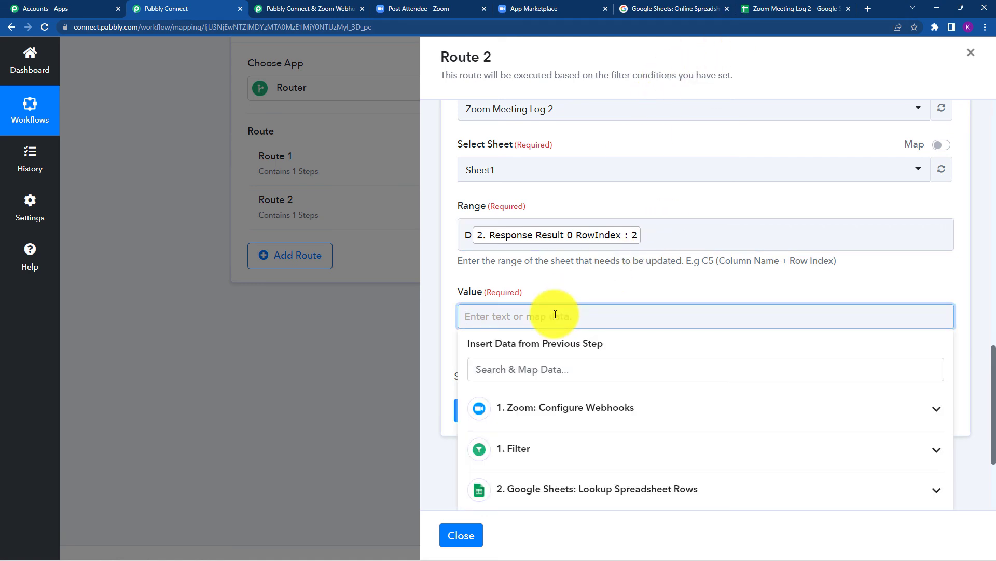
scroll(644, 410, down, 1)
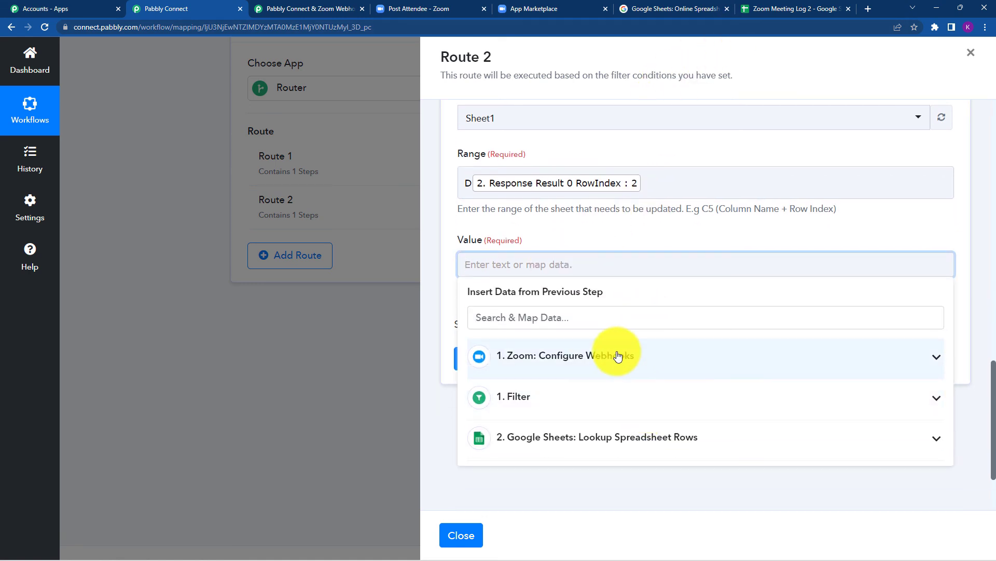
click(618, 356)
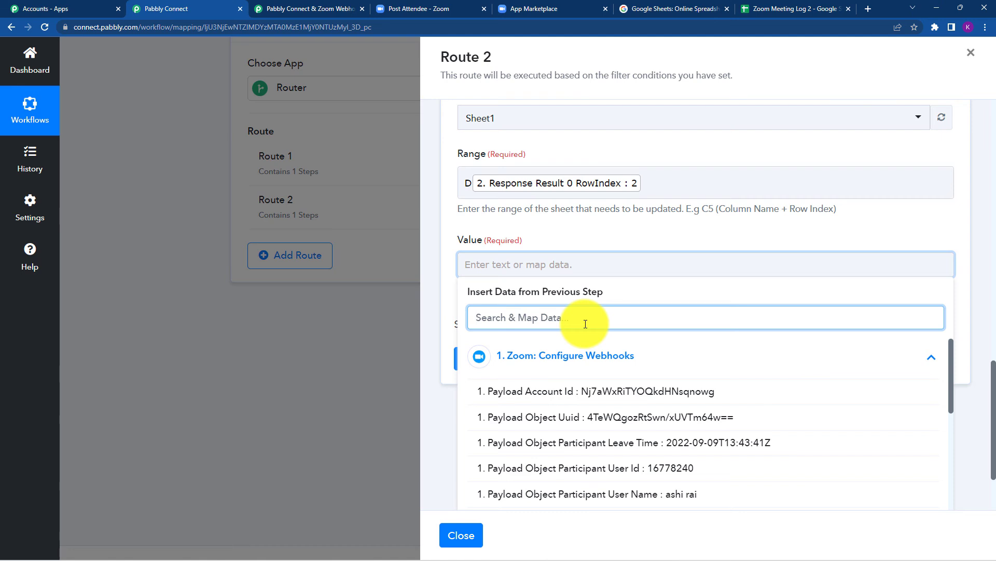
click(641, 442)
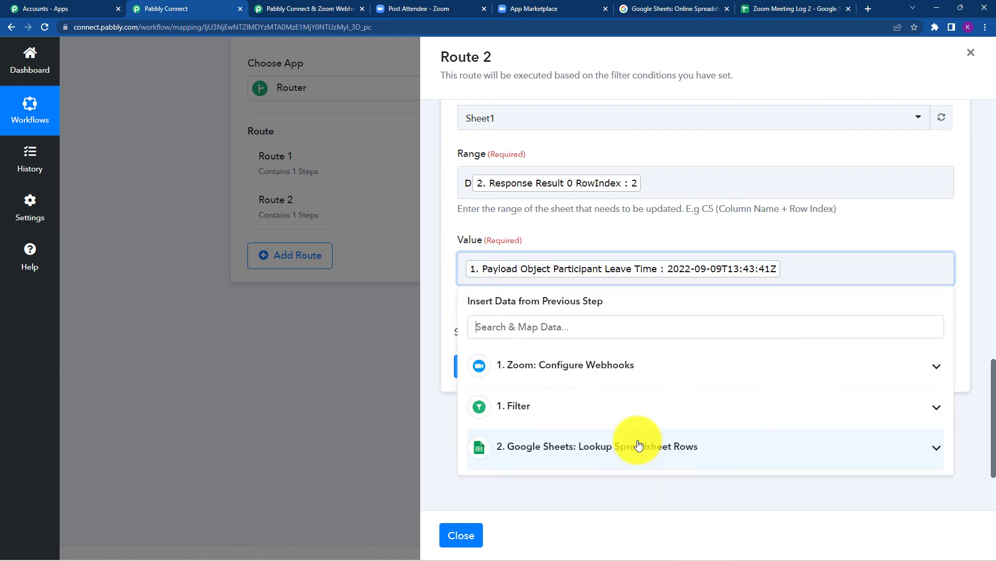
click(443, 238)
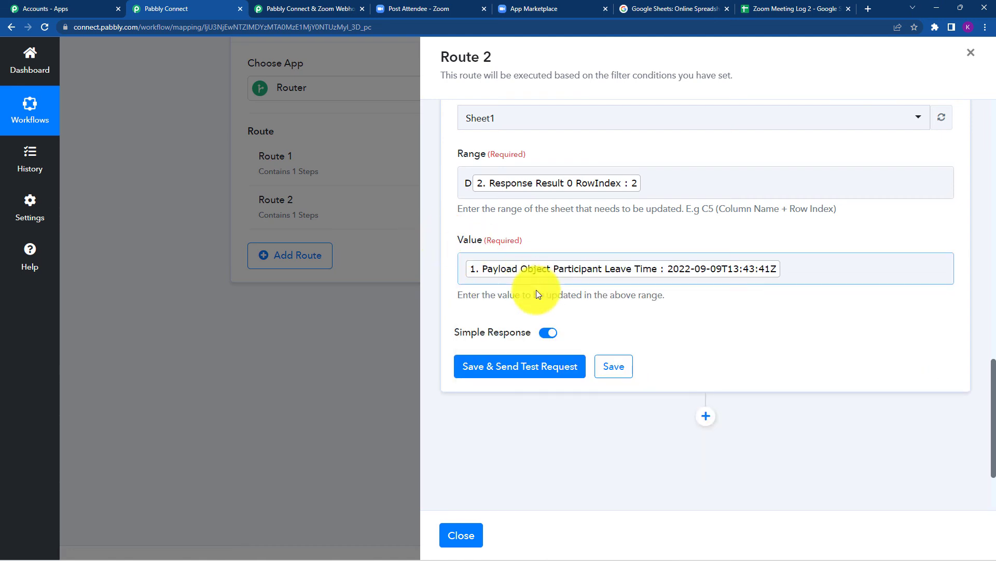
click(536, 369)
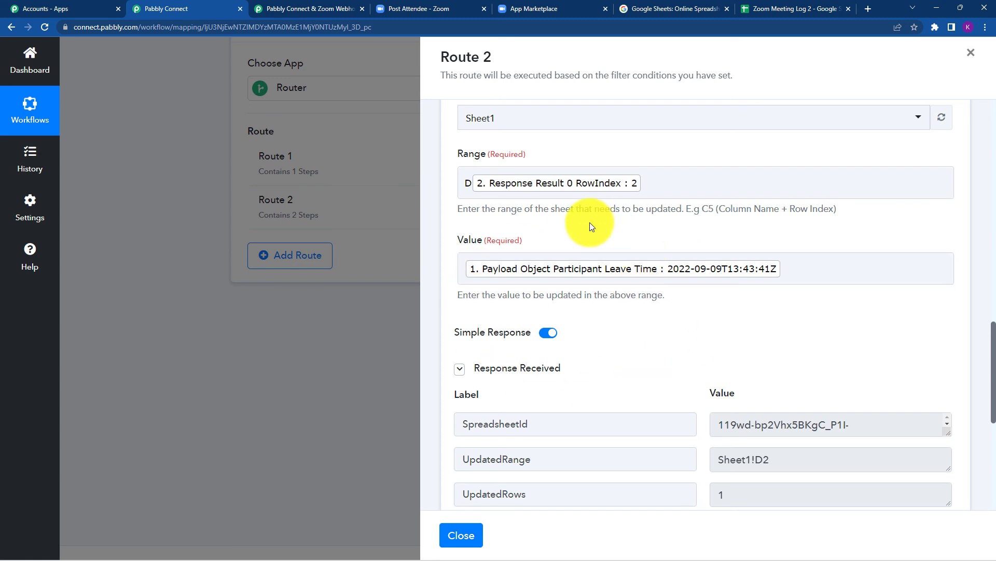
- Check the Leaving Time entry in the Zoom Meeting Log 2 sheet, and review the Update Cell Value response in Route 2
click(778, 6)
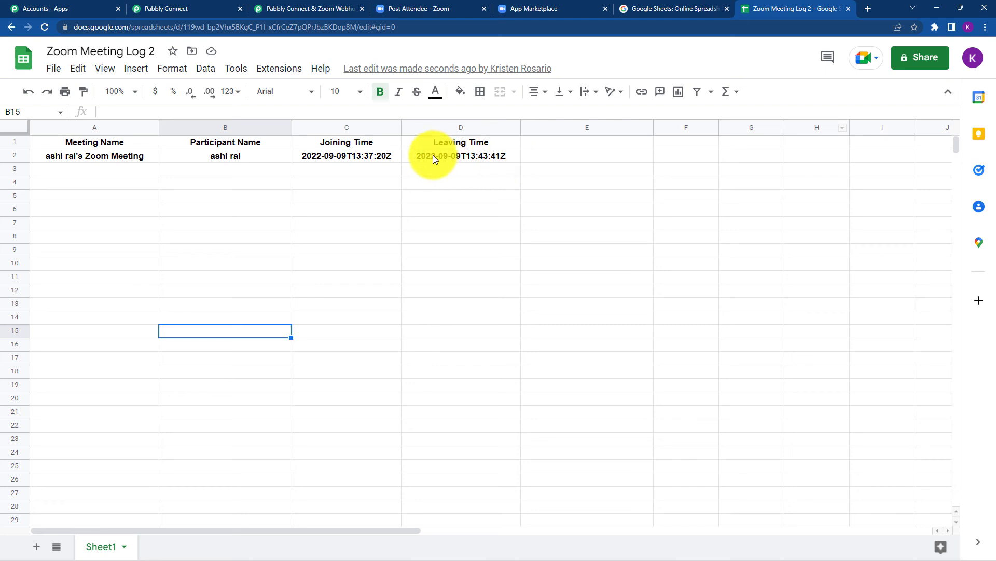
click(166, 8)
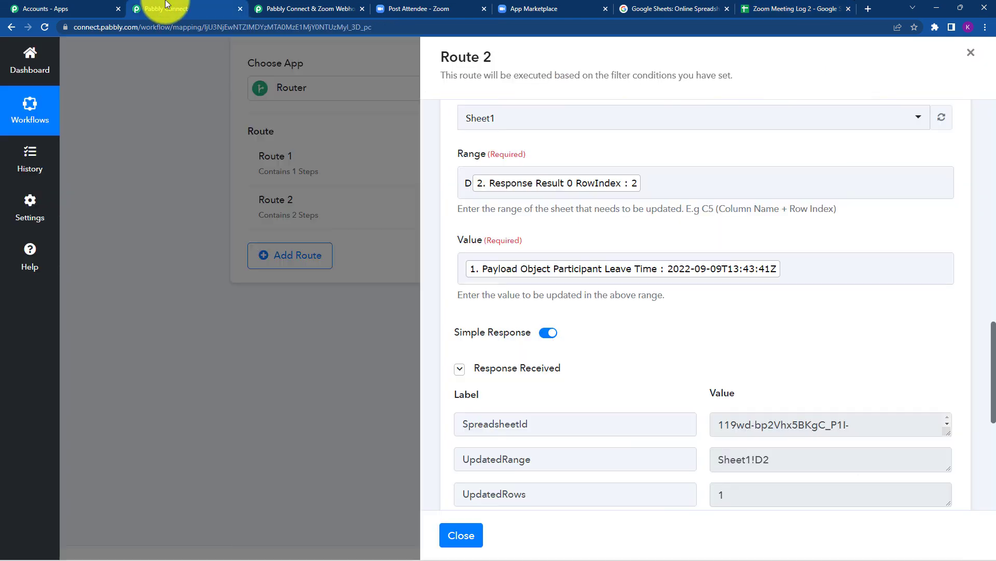
scroll(513, 317, down, 1)
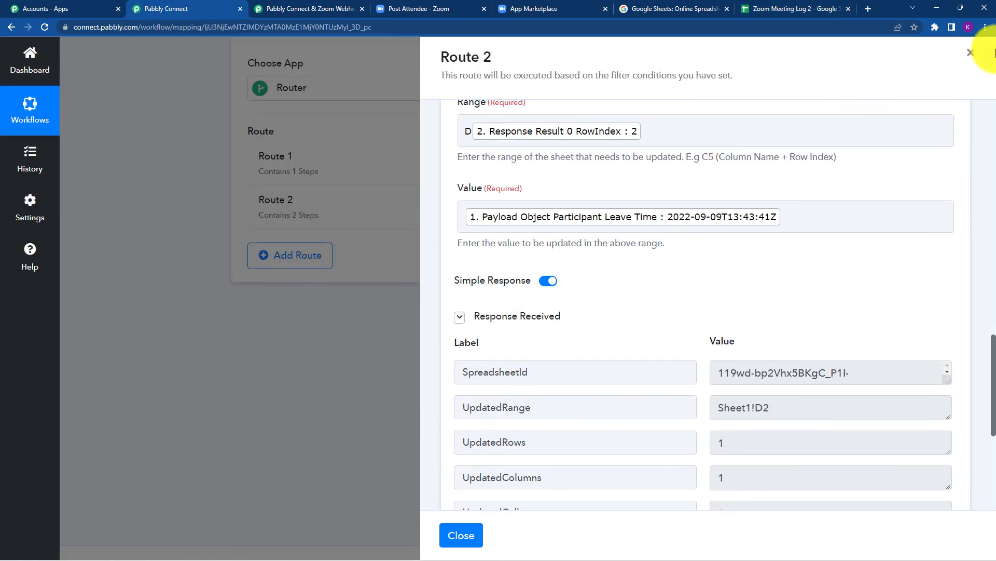
- Close the Route 2 settings, and collapse the Zoom trigger and the Router action in the workflow
click(972, 55)
scroll(743, 357, up, 8)
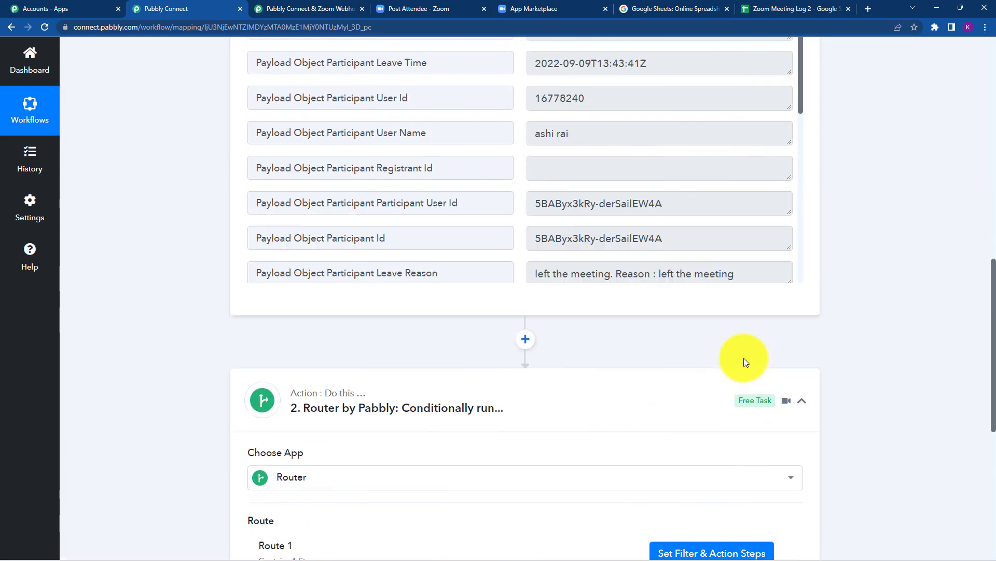
scroll(525, 365, up, 10)
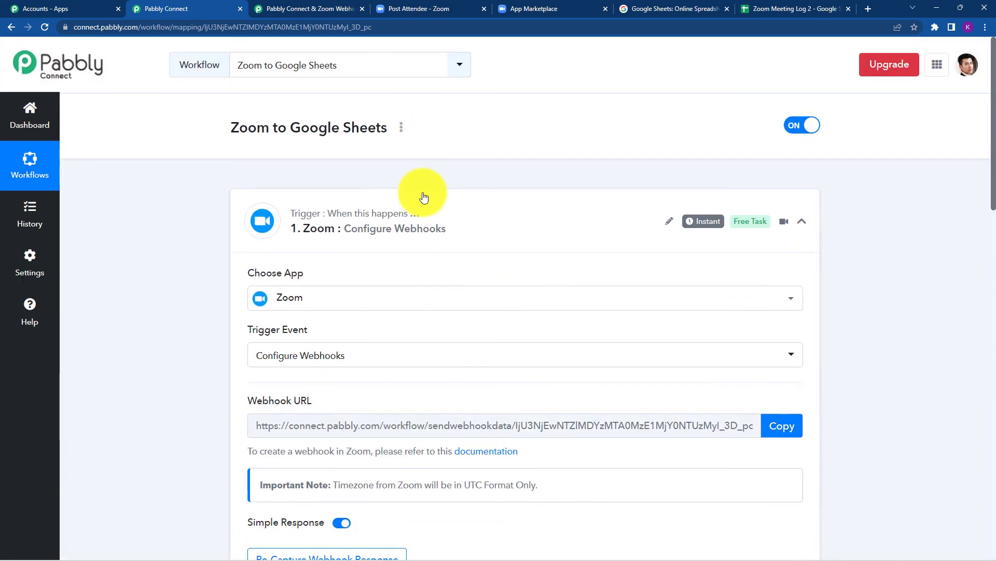
click(424, 204)
scroll(390, 198, down, 3)
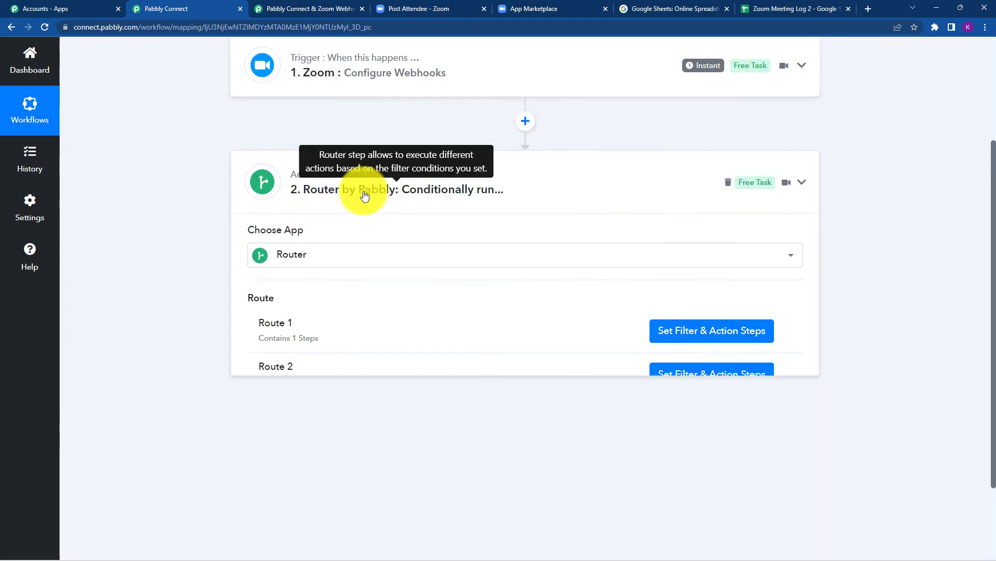
click(363, 192)
scroll(421, 306, up, 3)
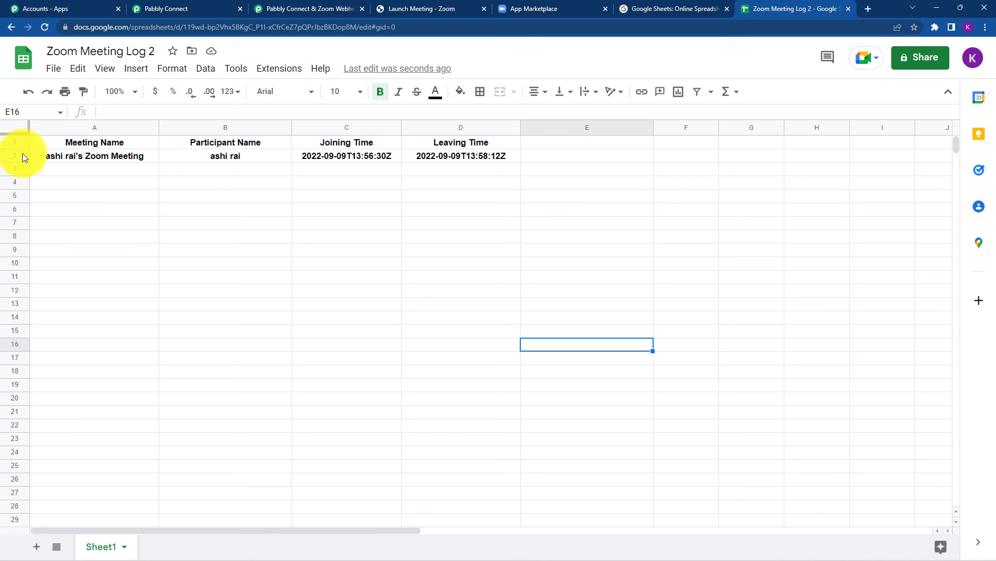
- Clear the logged meeting data from row 2 of the Zoom Meeting Log 2 sheet
click(22, 153)
key(Delete)
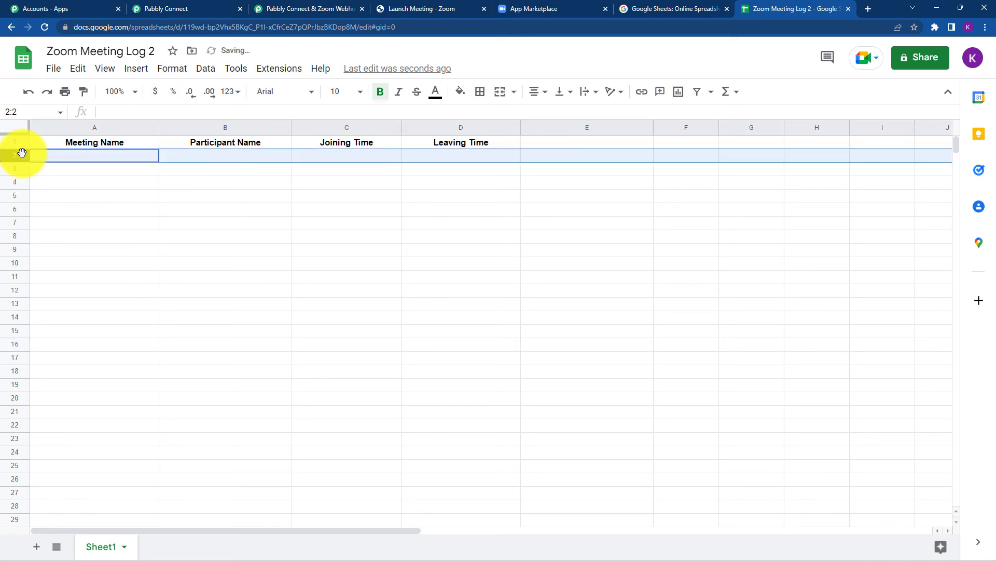
click(507, 275)
- Launch a test meeting in Zoom Meetings from the Zoom page with computer audio, and minimise the meeting window
click(161, 6)
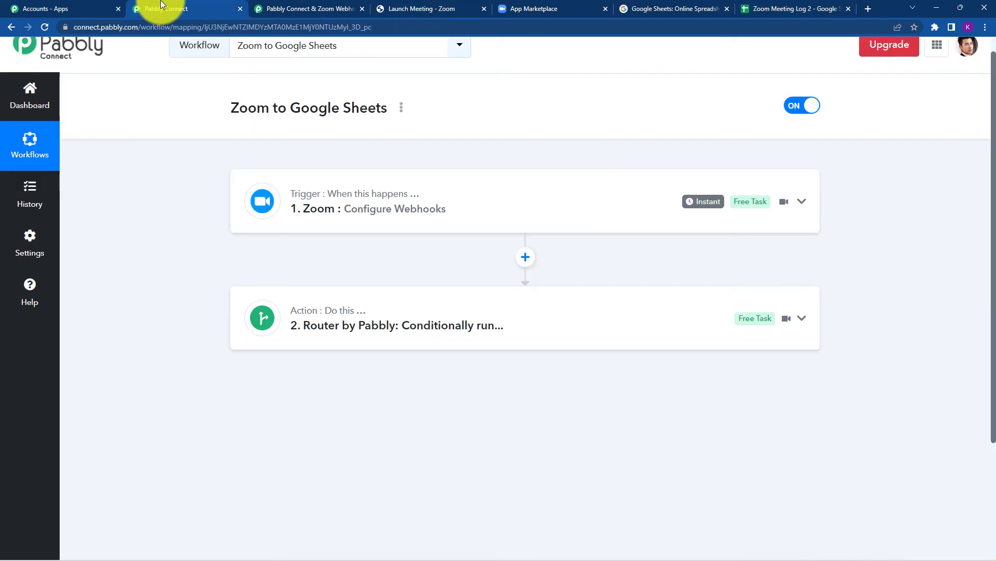
right_click(485, 104)
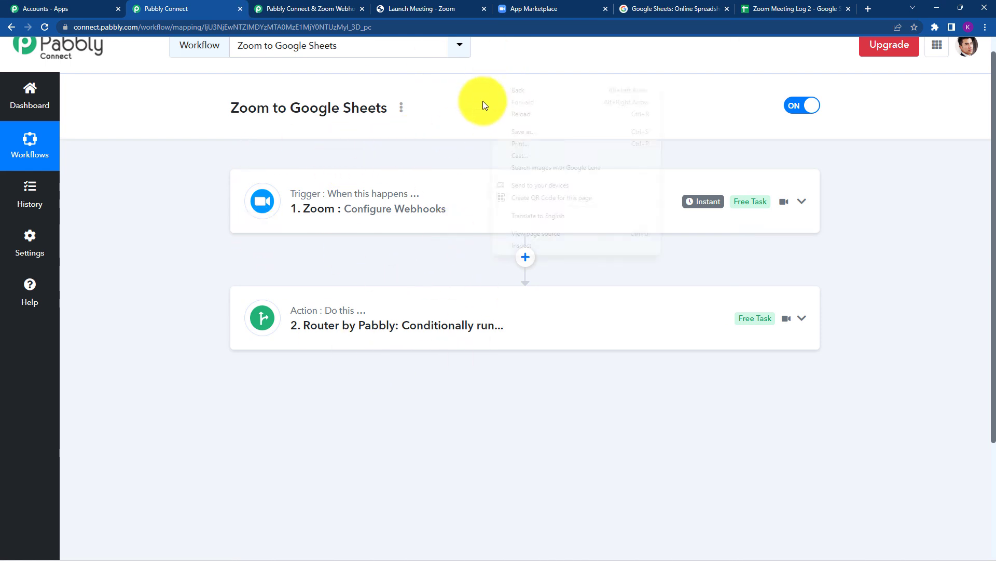
click(397, 8)
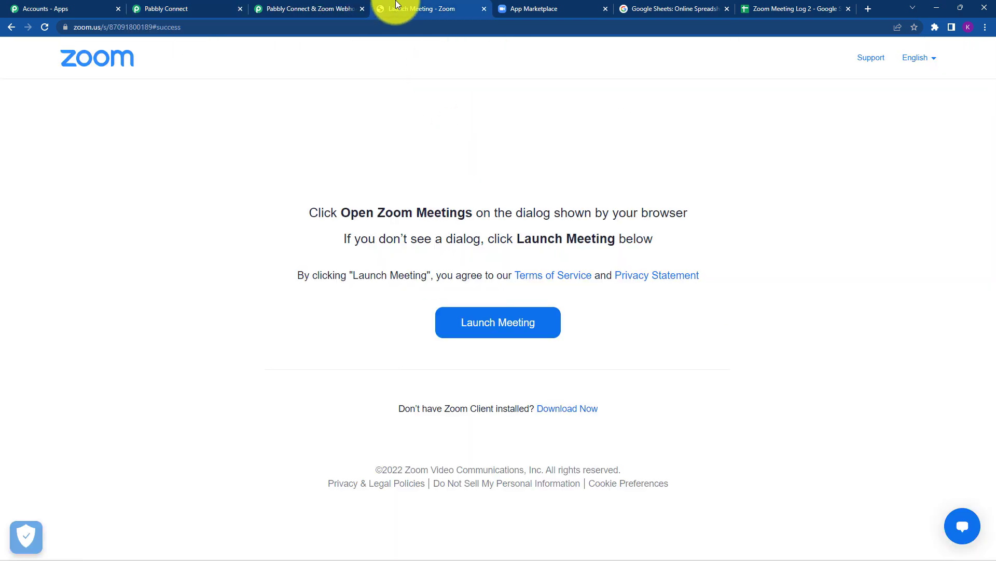
click(500, 312)
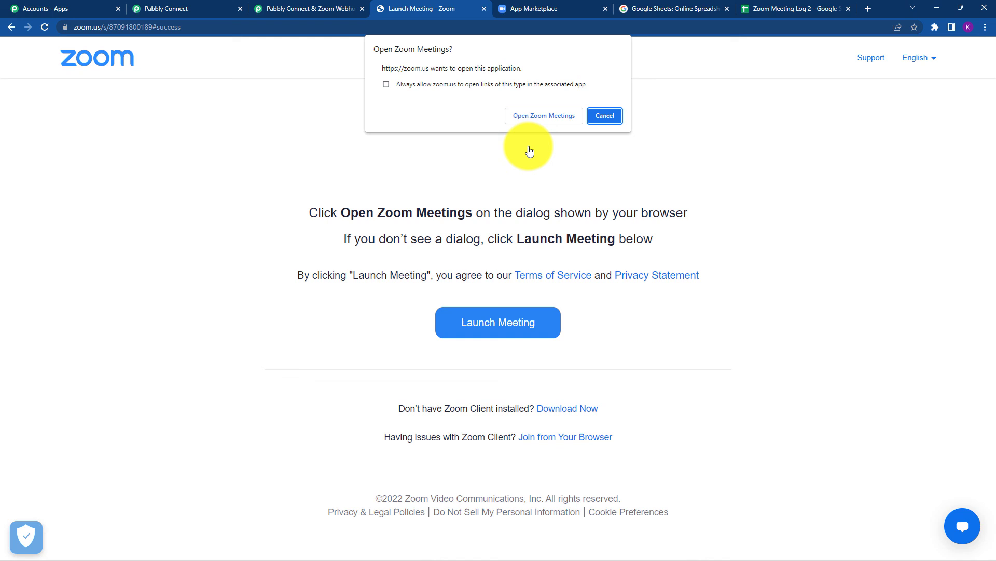
click(529, 117)
click(459, 263)
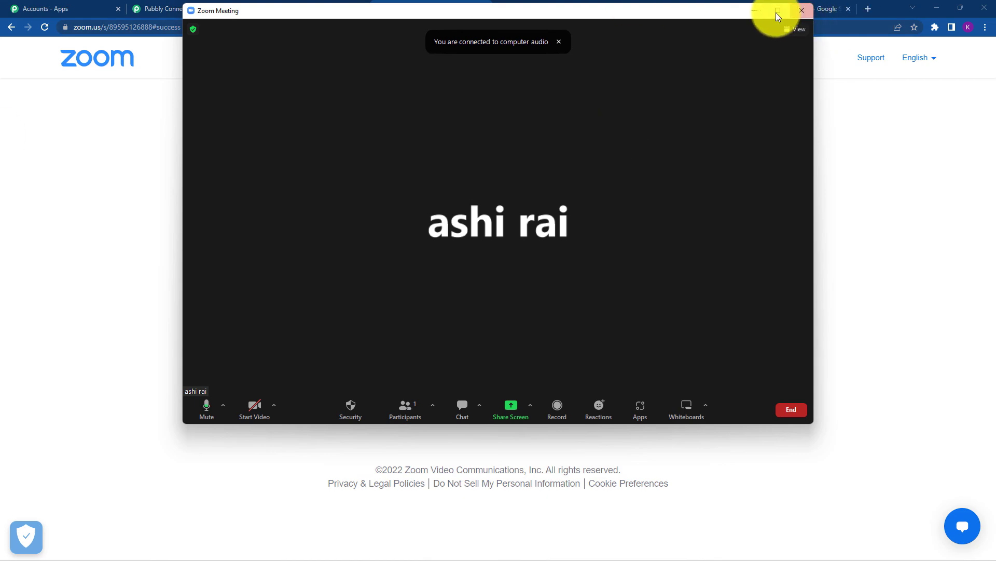
click(755, 11)
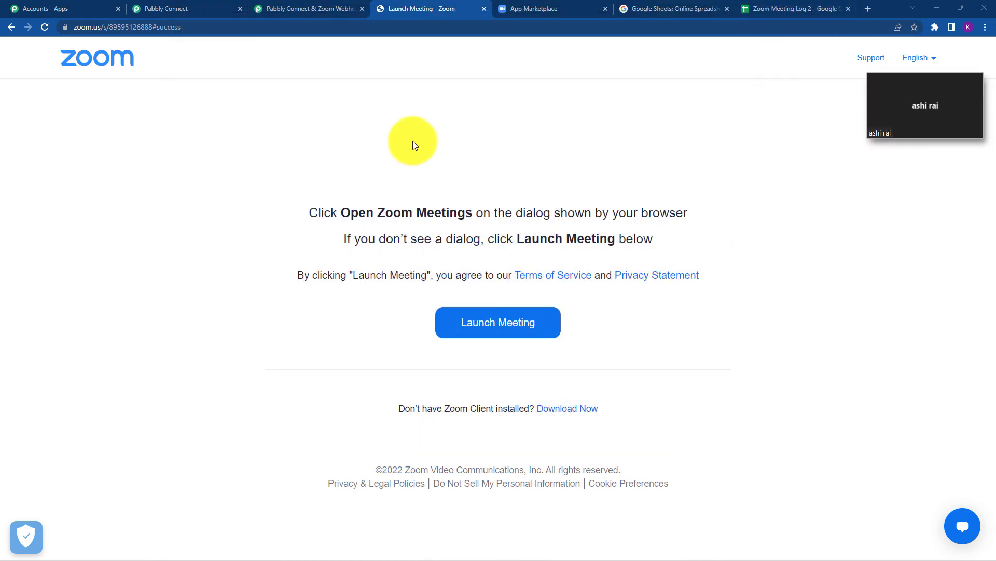
- Check the new joining entry in Zoom Meeting Log 2, leave the Zoom meeting, and close the Zoom Cloud Meetings window
click(786, 8)
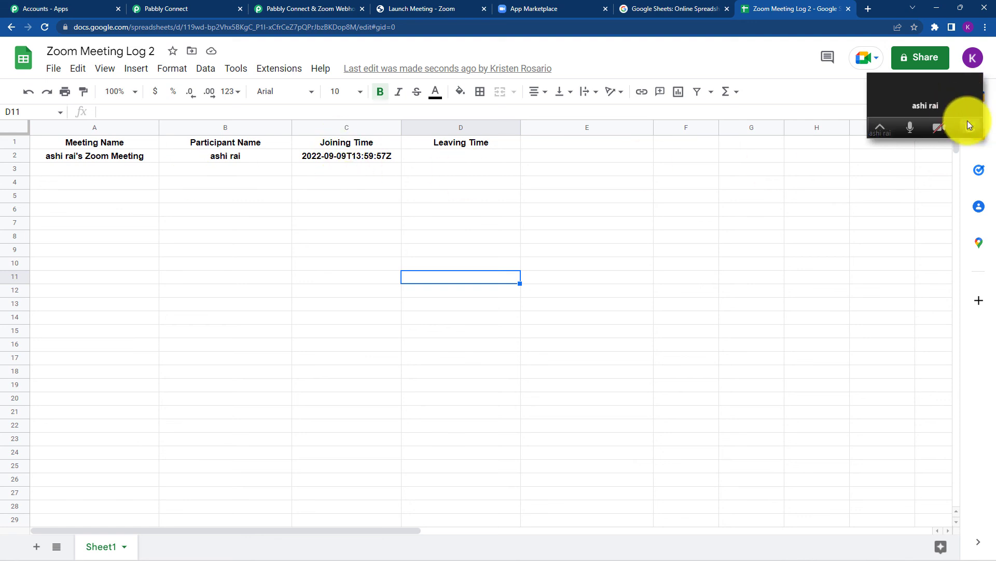
click(967, 124)
click(788, 410)
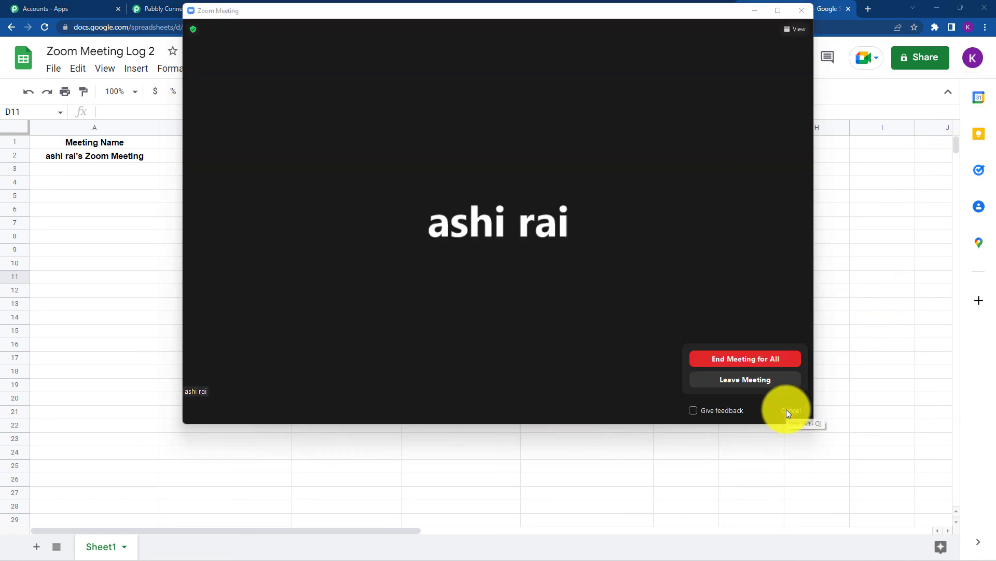
click(775, 373)
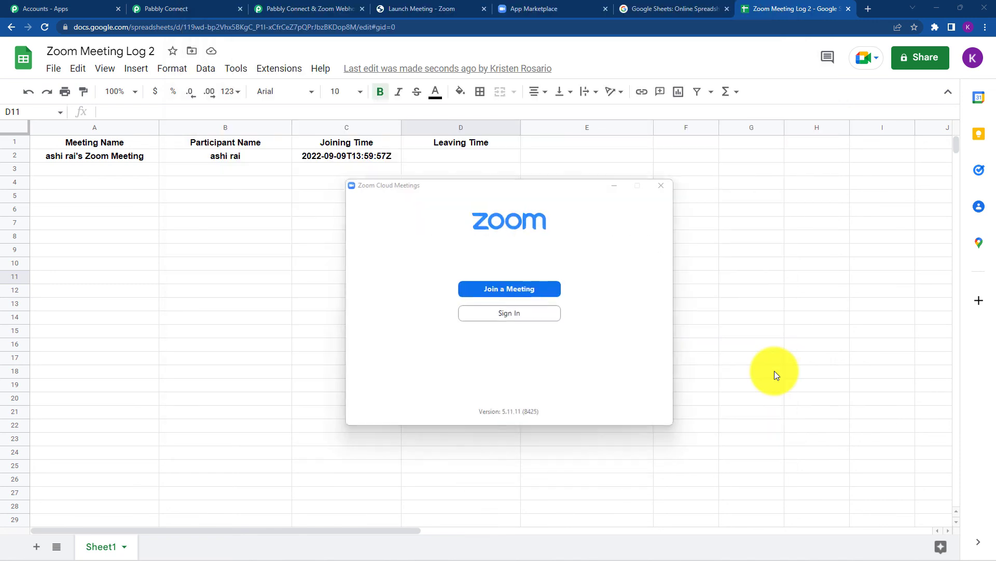
click(662, 185)
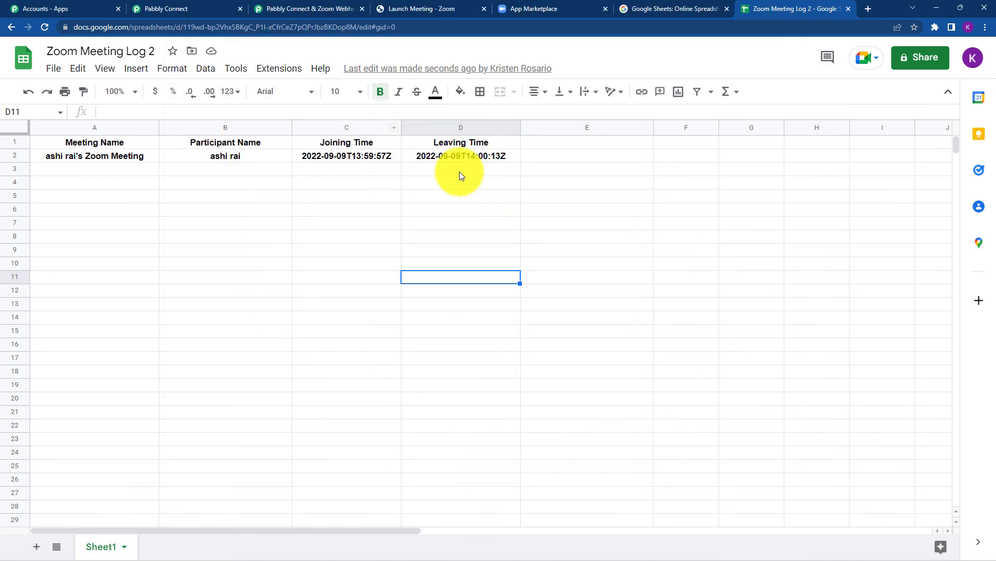
mouse_move(605, 549)
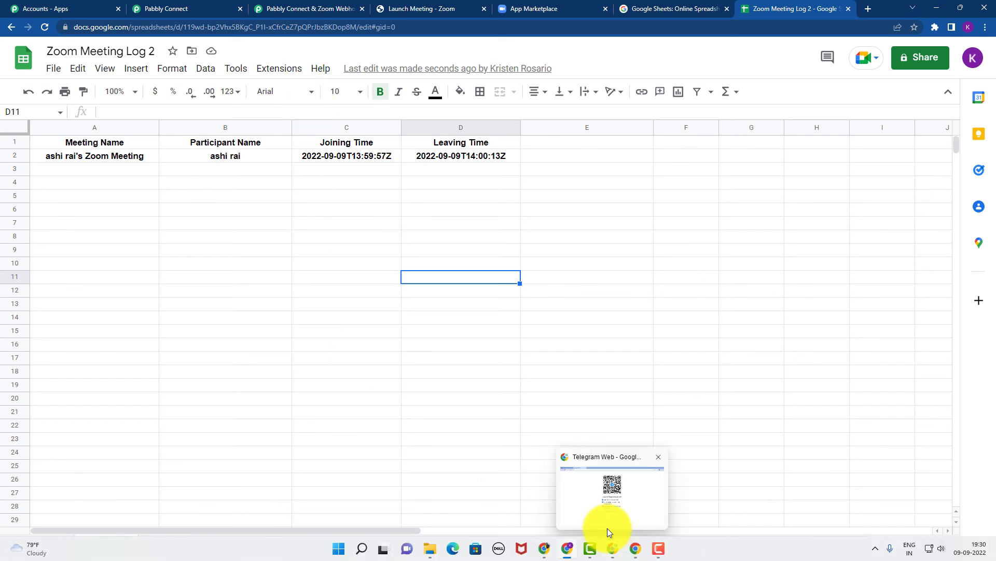
mouse_move(644, 548)
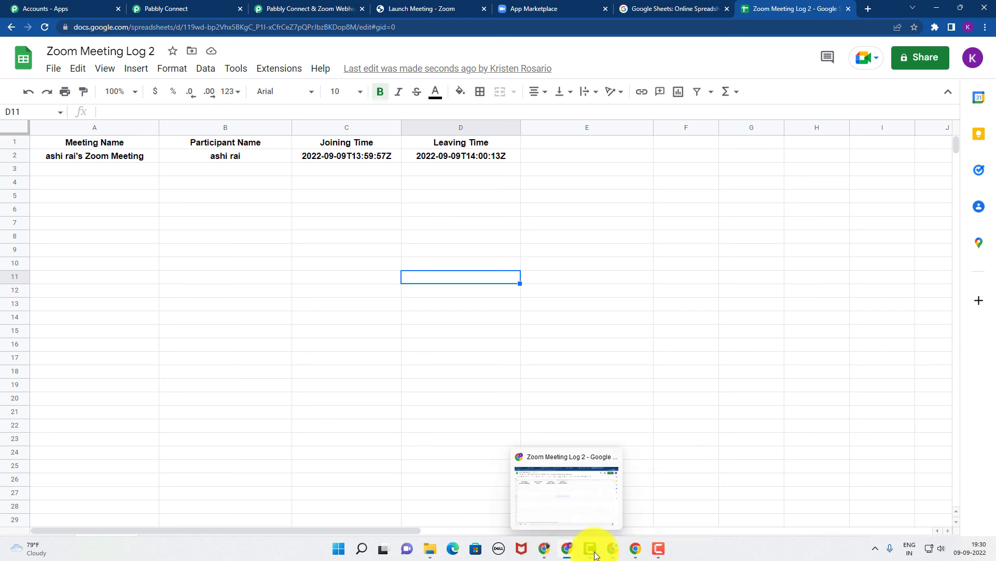
click(633, 513)
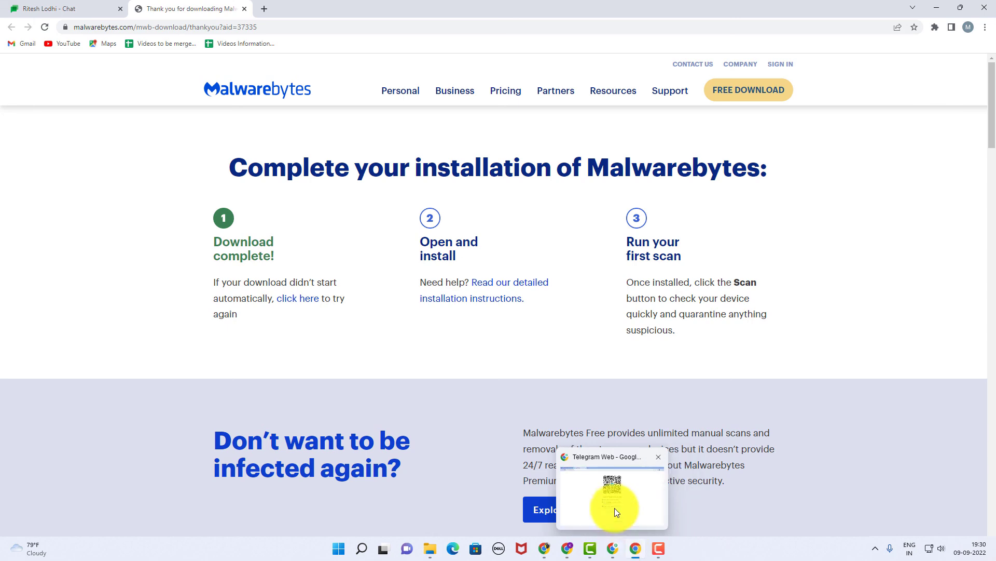
click(614, 508)
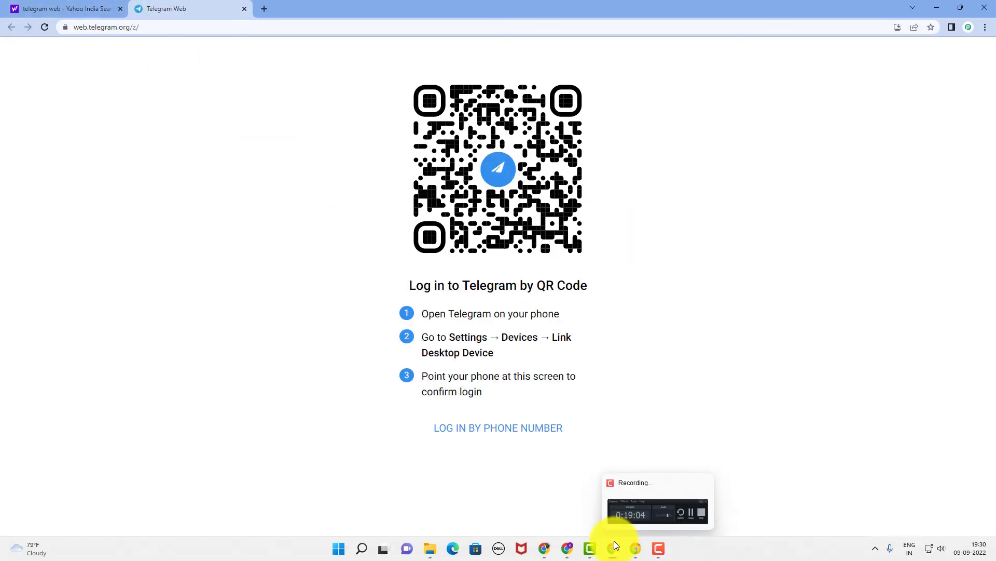
mouse_move(573, 546)
click(565, 490)
- Review the Router's routes in the Zoom to Google Sheets workflow, and compare them with the Zoom Meeting Log 2 sheet
click(222, 4)
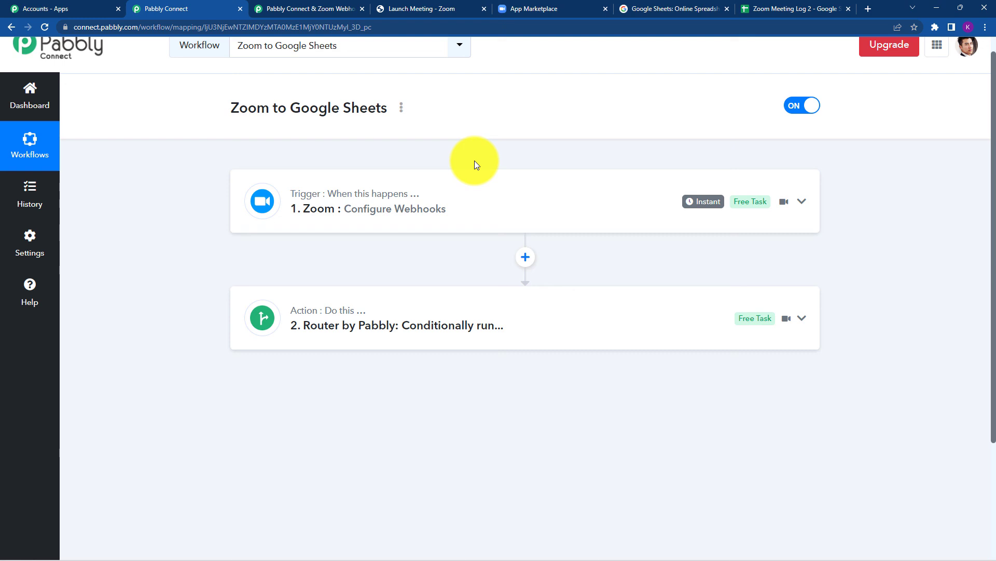
click(396, 297)
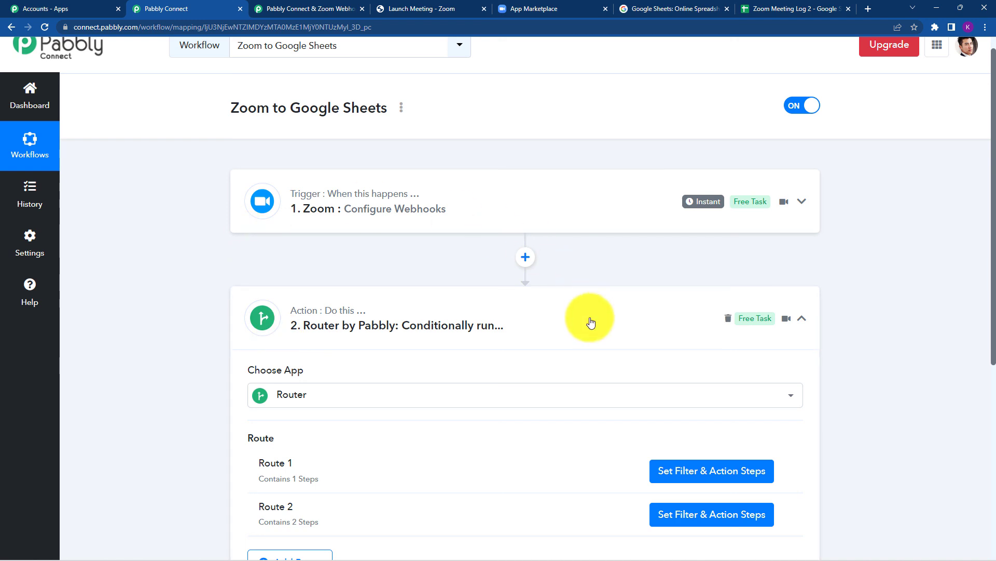
click(559, 328)
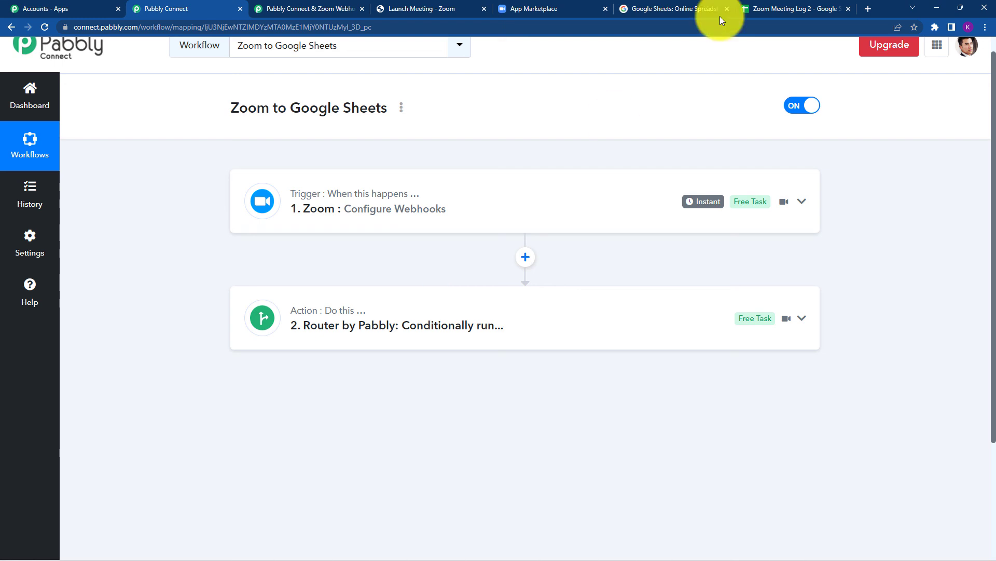
click(766, 9)
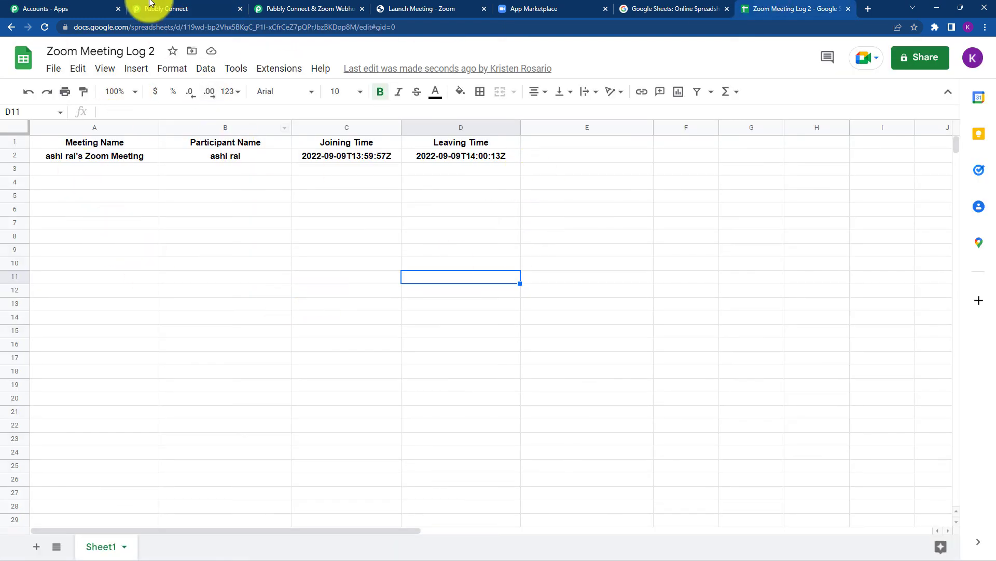
click(161, 8)
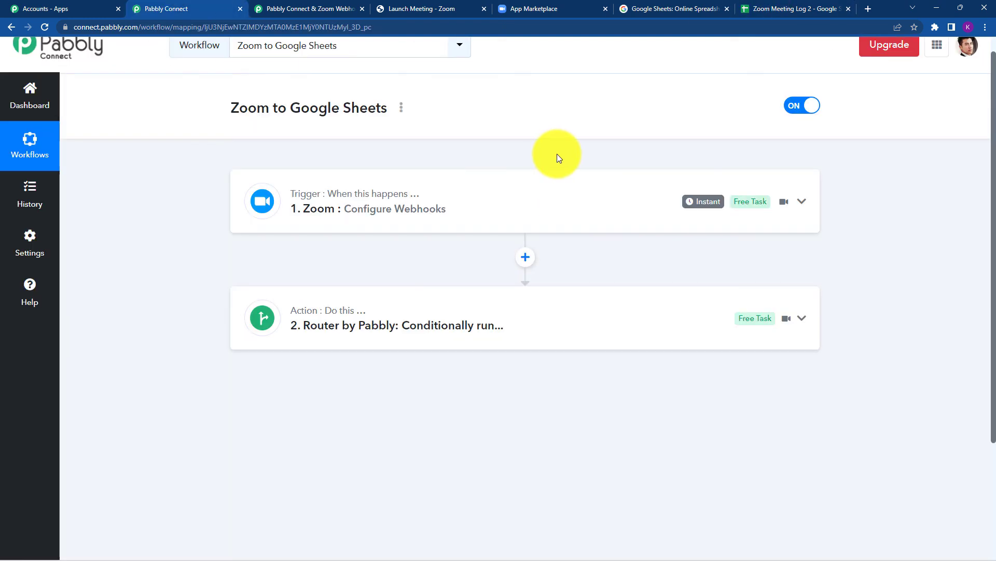